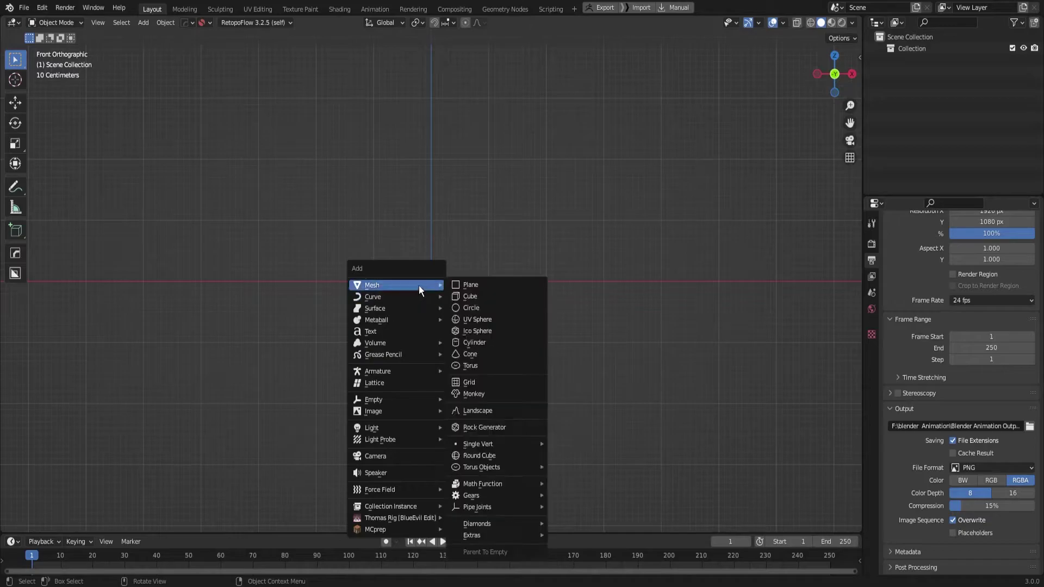
Add a UV sphere and apply a level-3 Subdivision modifier to it
{"action": "left_click", "coordinate": [489, 325]}
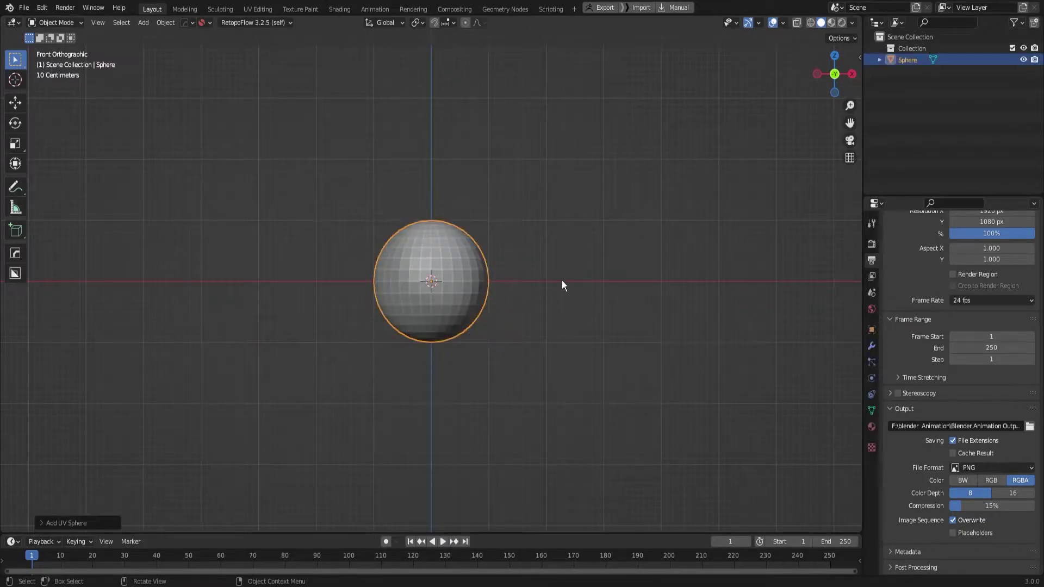
{"action": "key", "text": "ctrl"}
{"action": "key", "text": "ctrl+3"}
{"action": "left_click", "coordinate": [872, 346]}
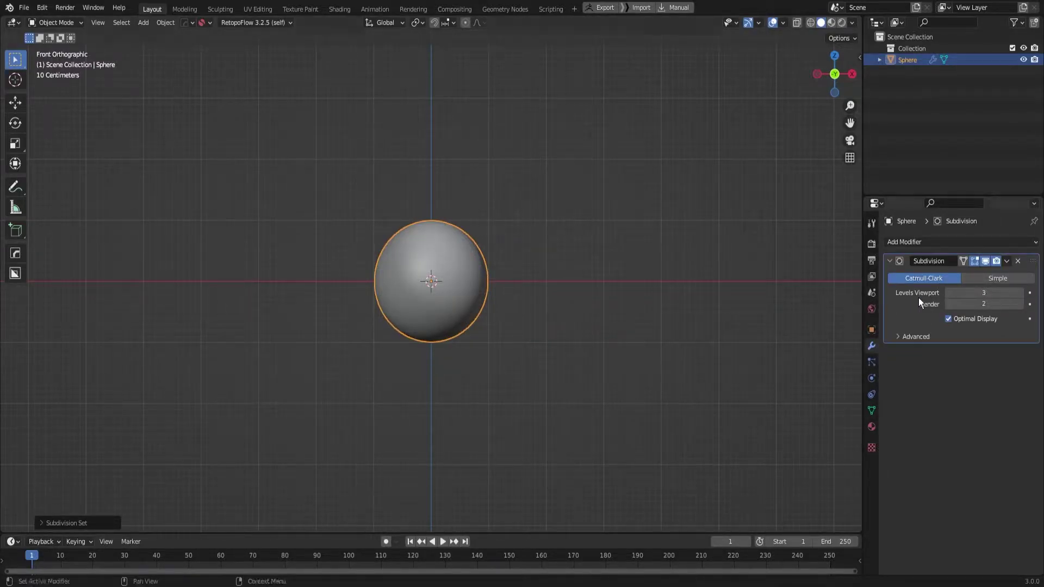
{"action": "key", "text": "ctrl+a"}
{"action": "scroll", "coordinate": [429, 285], "scroll_direction": "up", "scroll_amount": 4}
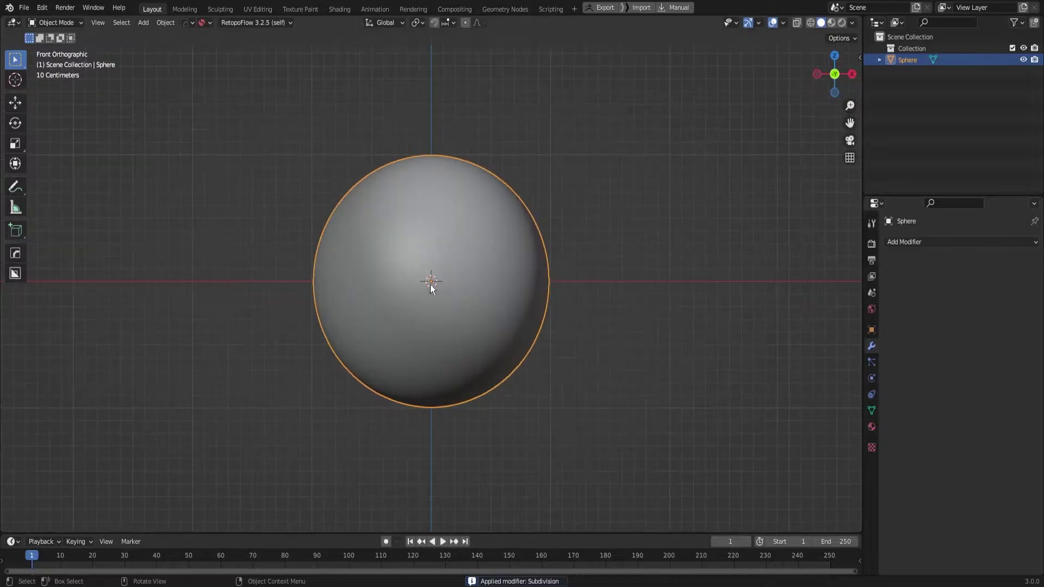
{"action": "scroll", "coordinate": [468, 277], "scroll_direction": "up", "scroll_amount": 1}
Shade the subdivided sphere smooth
{"action": "right_click", "coordinate": [427, 278]}
{"action": "left_click", "coordinate": [427, 279]}
{"action": "scroll", "coordinate": [455, 276], "scroll_direction": "down", "scroll_amount": 1}
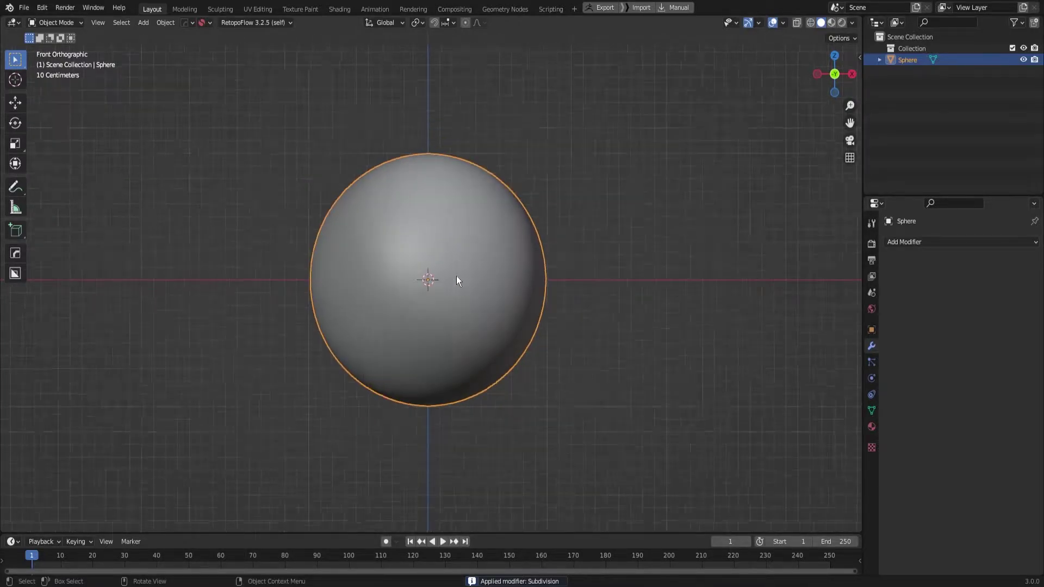
{"action": "scroll", "coordinate": [457, 276], "scroll_direction": "down", "scroll_amount": 1}
{"action": "scroll", "coordinate": [457, 280], "scroll_direction": "down", "scroll_amount": 2}
Add a plane and rotate it 90° about X to stand upright
{"action": "key", "text": "shift+a"}
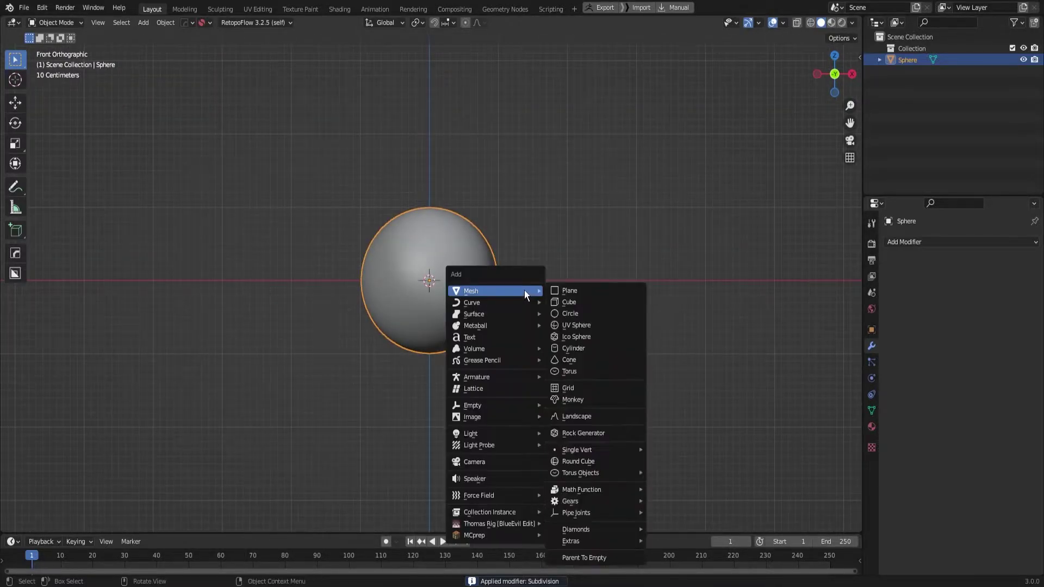
{"action": "left_click", "coordinate": [584, 296]}
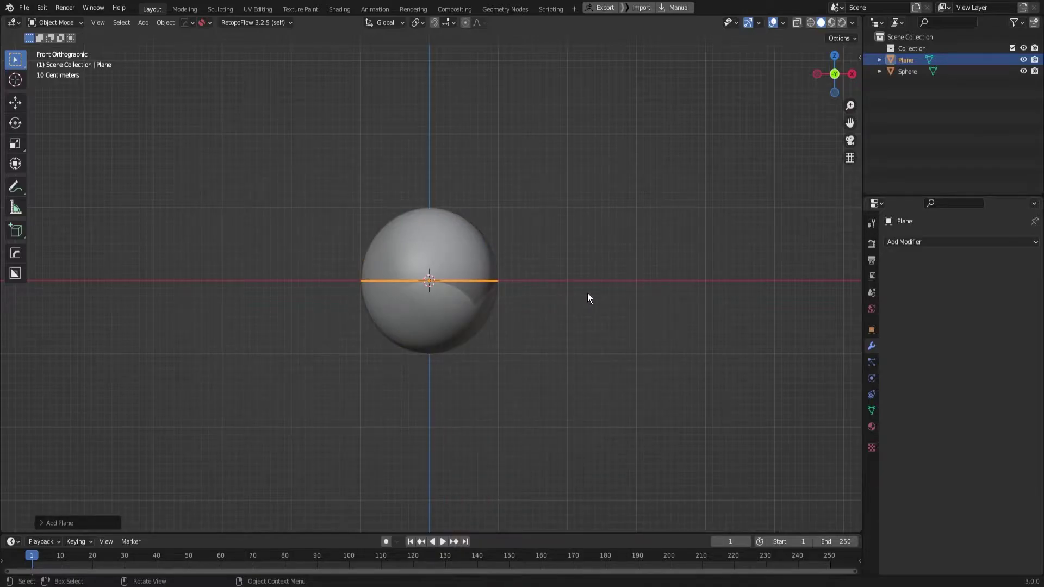
{"action": "key", "text": "r"}
{"action": "type", "text": "x"}
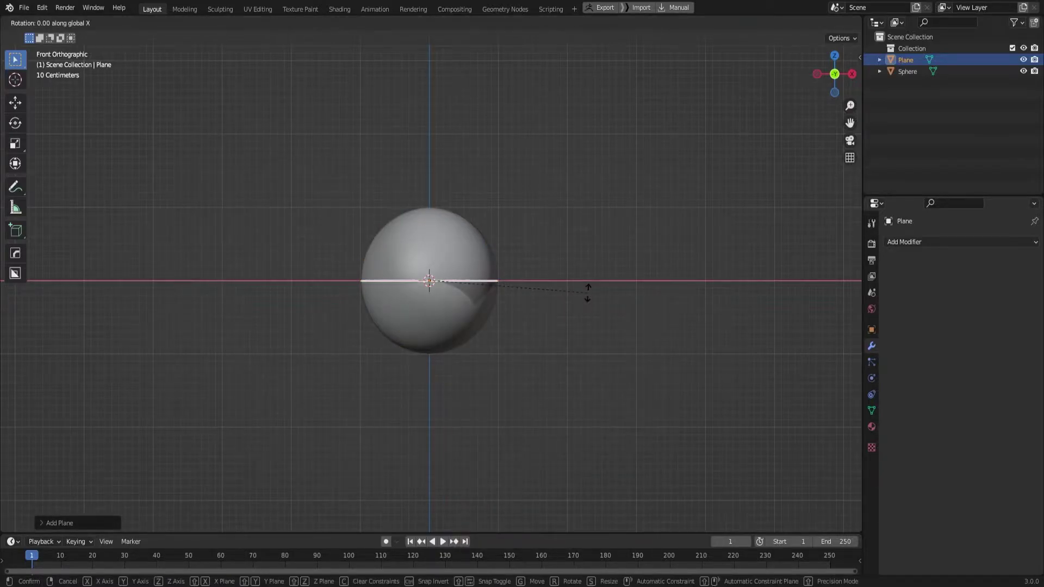
{"action": "type", "text": "90"}
{"action": "key", "text": "Return"}
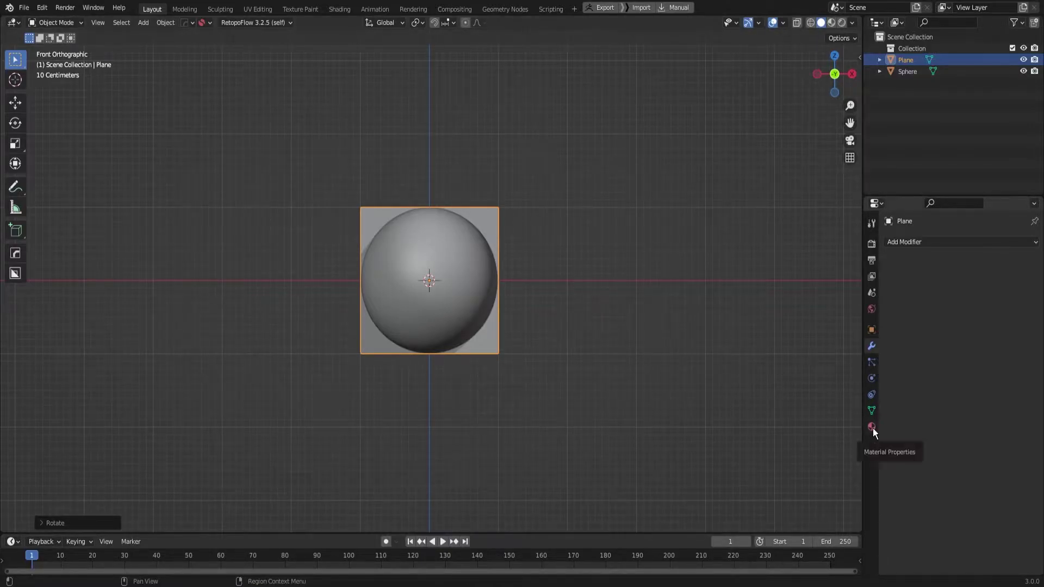
Display the plane as Wire with All Edges shown
{"action": "left_click", "coordinate": [872, 329]}
{"action": "left_click", "coordinate": [917, 533]}
{"action": "scroll", "coordinate": [938, 520], "scroll_direction": "down", "scroll_amount": 5}
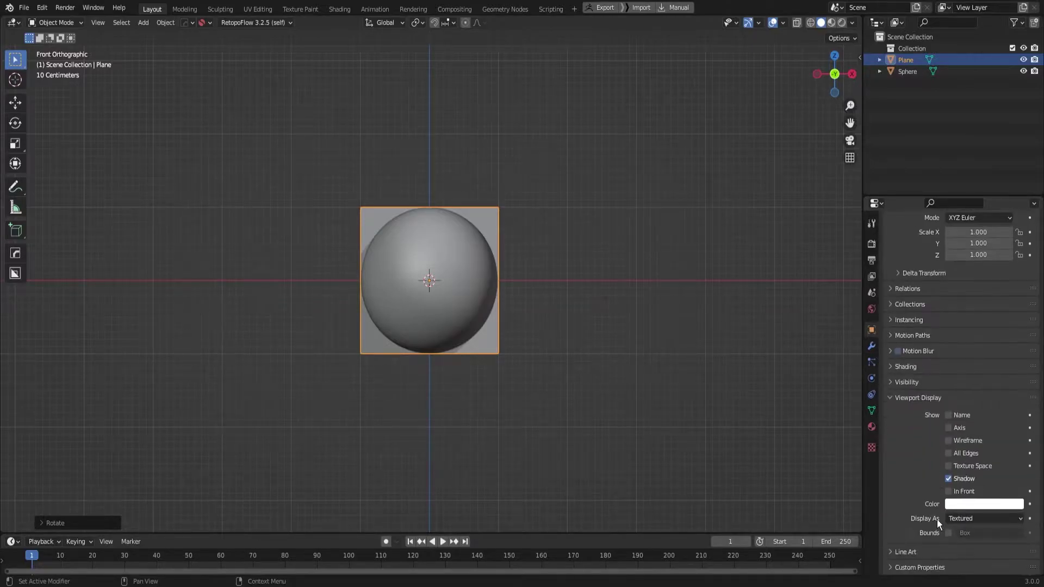
{"action": "left_click", "coordinate": [959, 514]}
{"action": "left_click", "coordinate": [970, 488]}
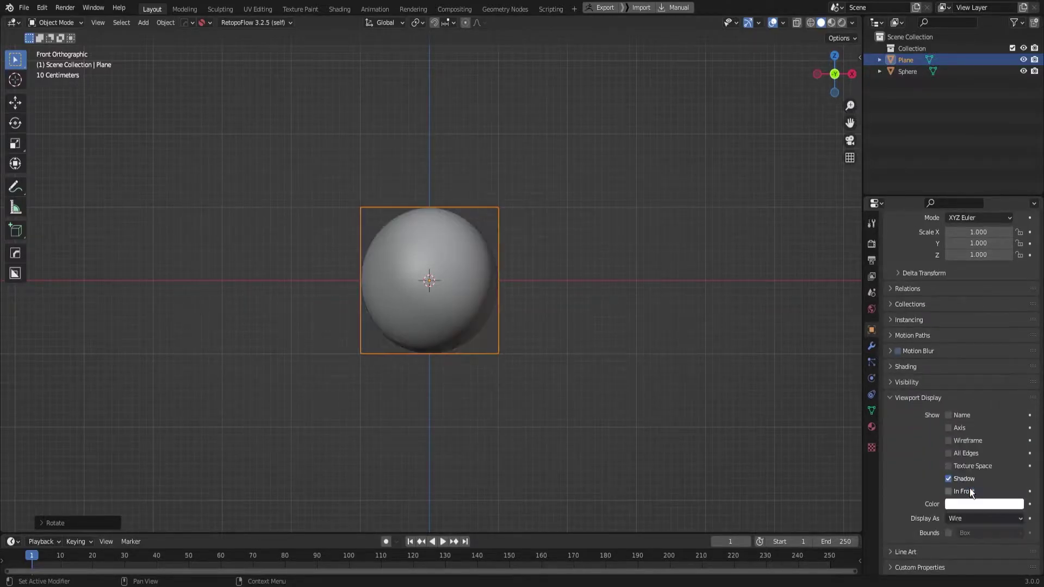
{"action": "left_click", "coordinate": [967, 453]}
{"action": "scroll", "coordinate": [655, 364], "scroll_direction": "up", "scroll_amount": 2}
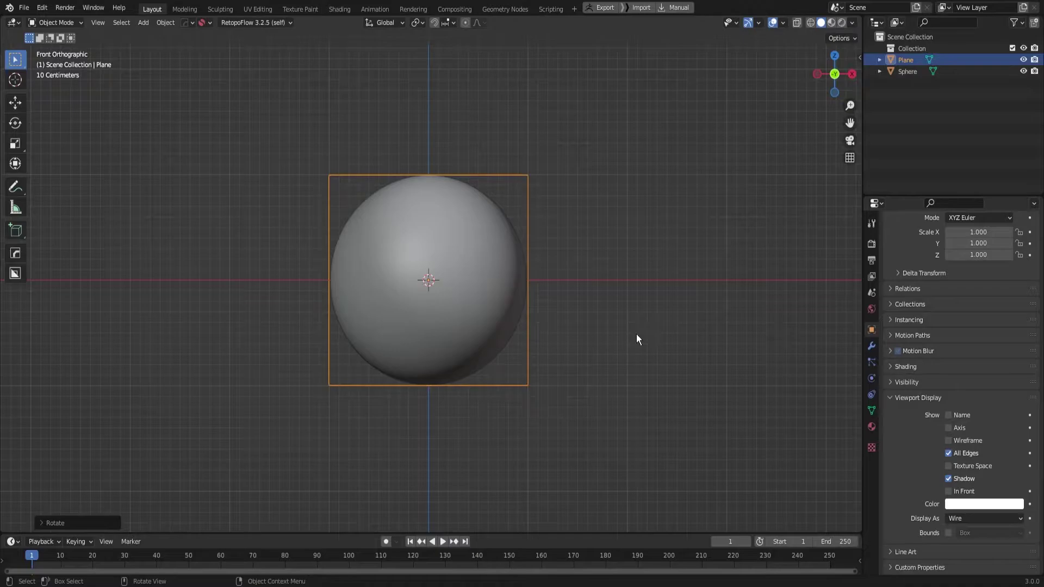
Scale the plane along X to 0.789 across
{"action": "key", "text": "s"}
{"action": "key", "text": "x"}
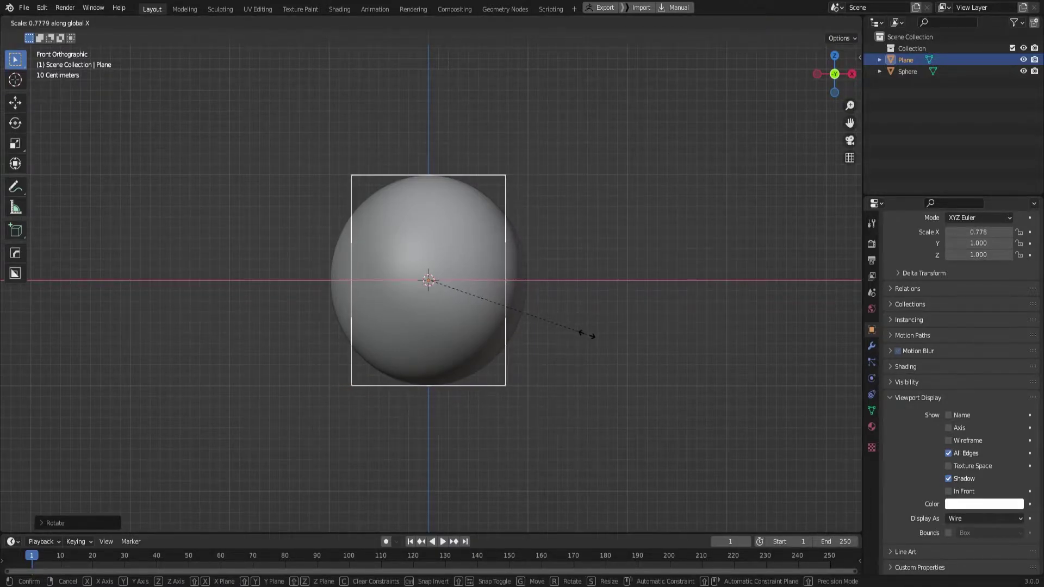
{"action": "left_click", "coordinate": [579, 341]}
{"action": "scroll", "coordinate": [556, 360], "scroll_direction": "down", "scroll_amount": 4}
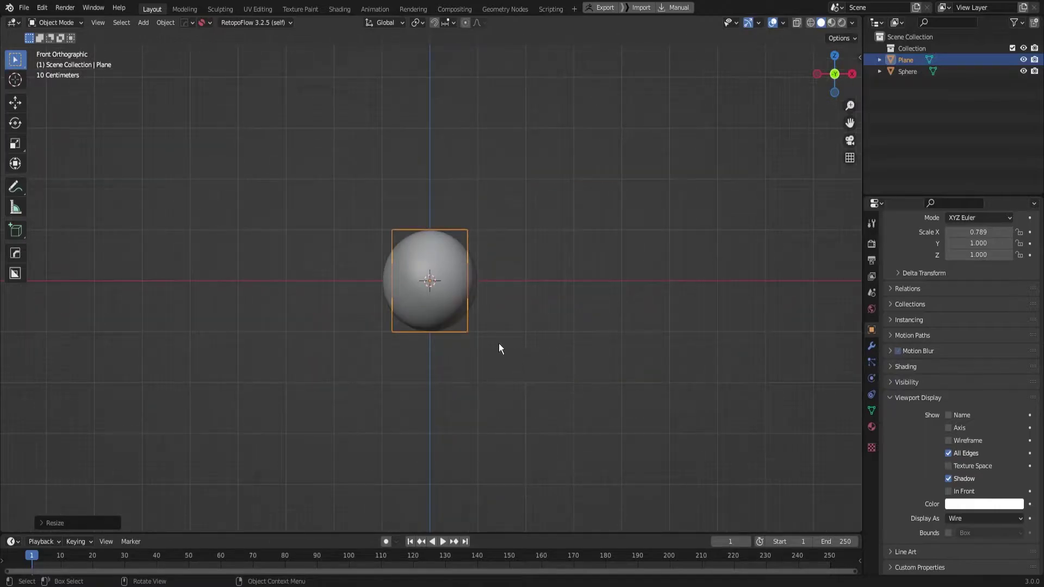
{"action": "middle_click_drag", "start_coordinate": [498, 343], "coordinate": [498, 253], "text": "shift"}
{"action": "scroll", "coordinate": [498, 253], "scroll_direction": "up", "scroll_amount": 3}
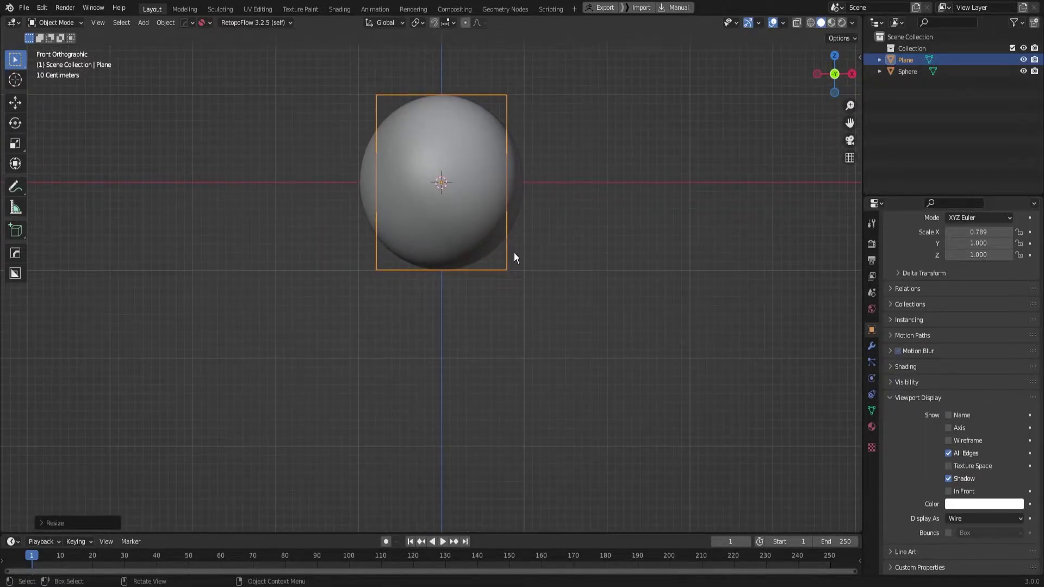
Duplicate the wire plane 2 m down on Z, then repeat for another copy
{"action": "key", "text": "shift+d"}
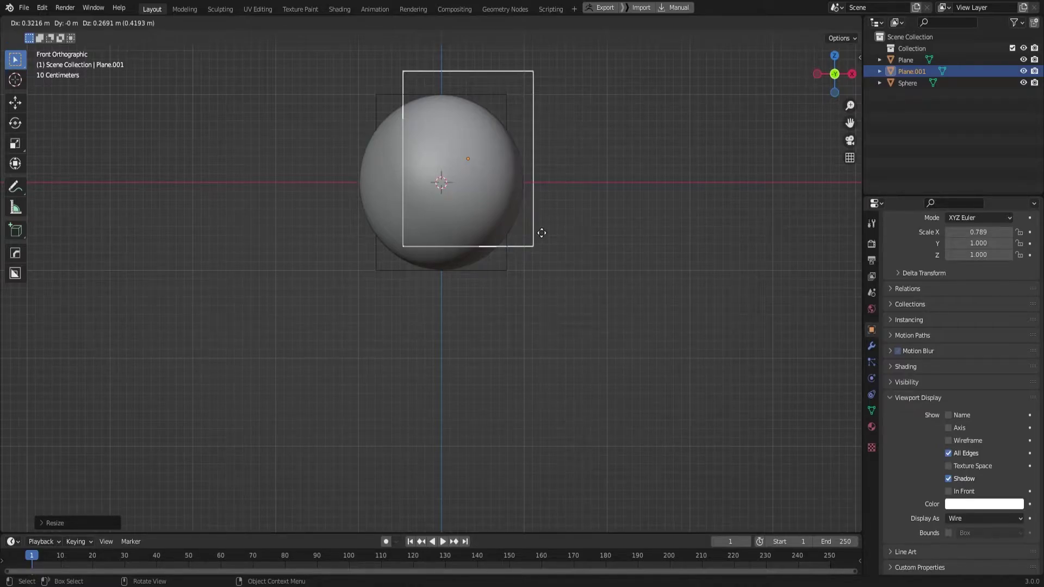
{"action": "type", "text": "z-2"}
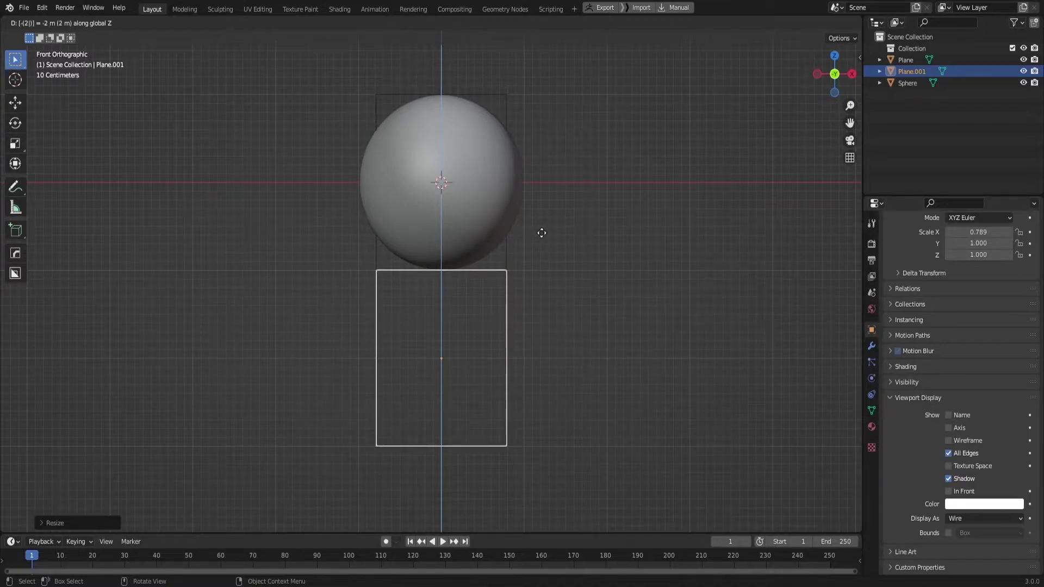
{"action": "key", "text": "ctrl"}
{"action": "key", "text": "shift"}
{"action": "key", "text": "ctrl"}
{"action": "key", "text": "Return"}
{"action": "key", "text": "shift+r"}
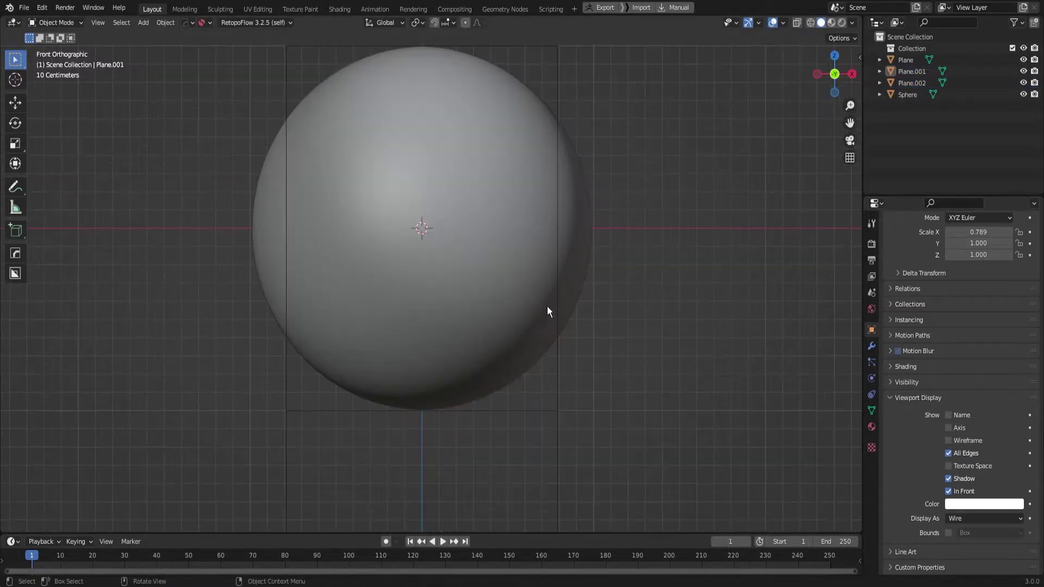
Edit the original plane and add evenly spaced horizontal loop cuts plus one near the top
{"action": "left_click", "coordinate": [520, 239]}
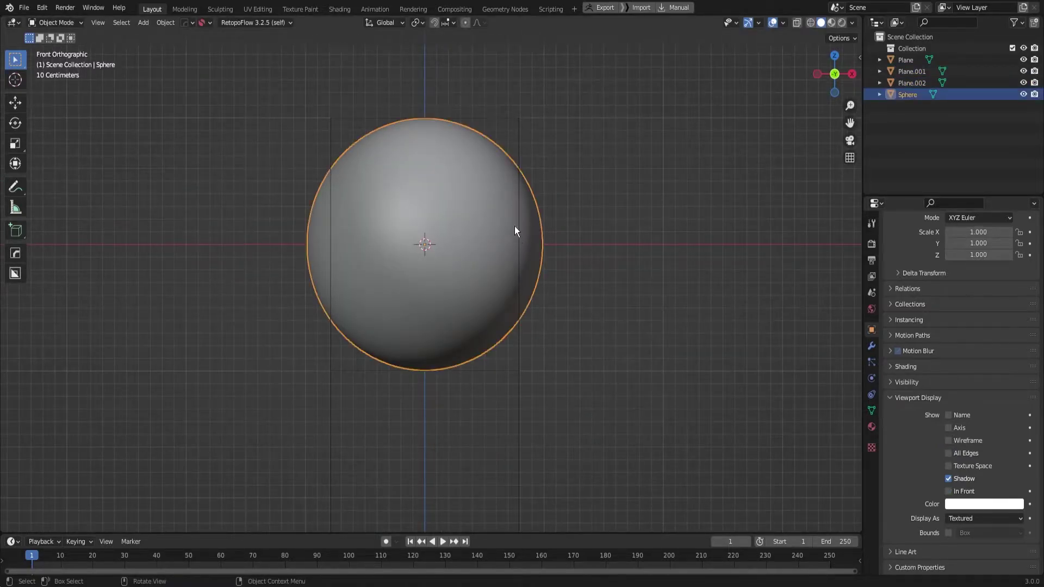
{"action": "left_click", "coordinate": [519, 226]}
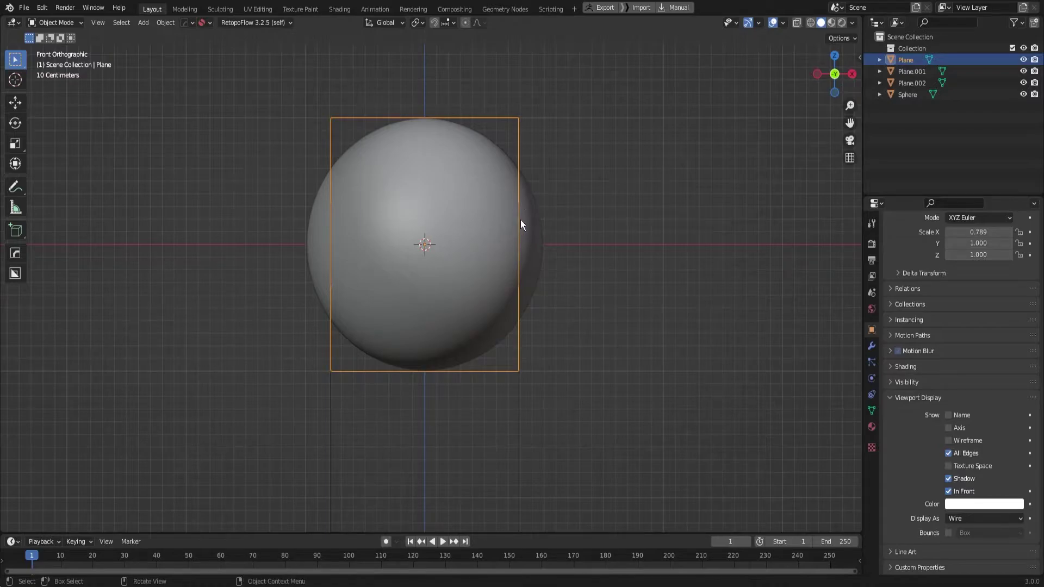
{"action": "key", "text": "Tab"}
{"action": "key", "text": "ctrl+r"}
{"action": "scroll", "coordinate": [505, 230], "scroll_direction": "up", "scroll_amount": 1}
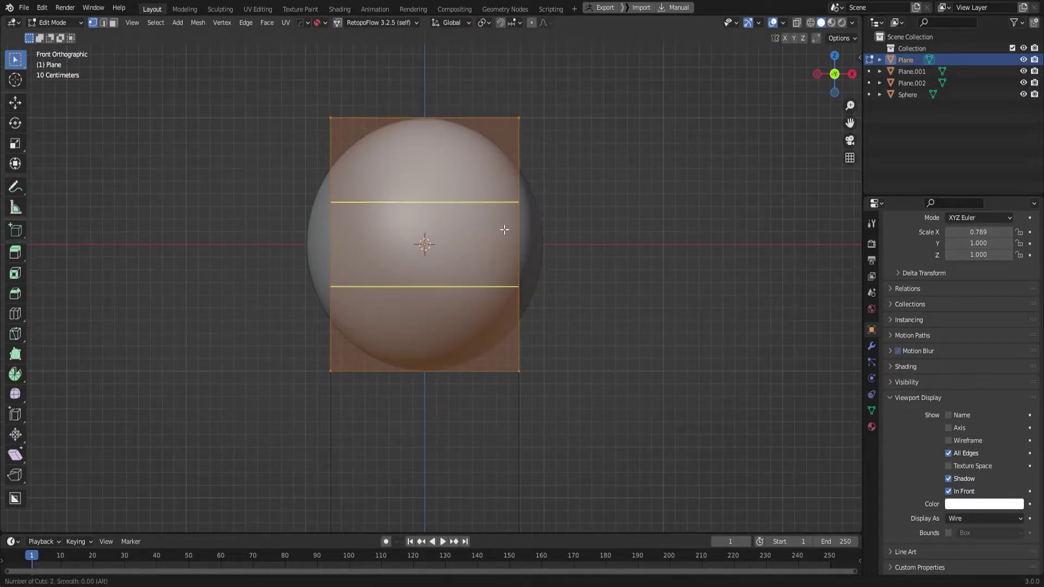
{"action": "scroll", "coordinate": [504, 229], "scroll_direction": "up", "scroll_amount": 1}
{"action": "scroll", "coordinate": [504, 229], "scroll_direction": "down", "scroll_amount": 1}
{"action": "scroll", "coordinate": [505, 229], "scroll_direction": "up", "scroll_amount": 1}
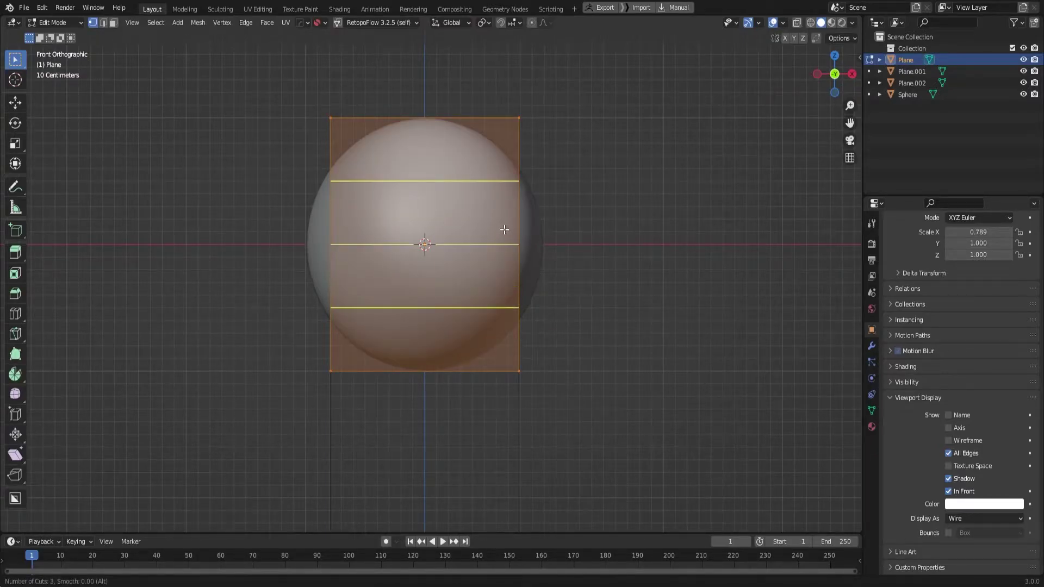
{"action": "scroll", "coordinate": [505, 229], "scroll_direction": "down", "scroll_amount": 1}
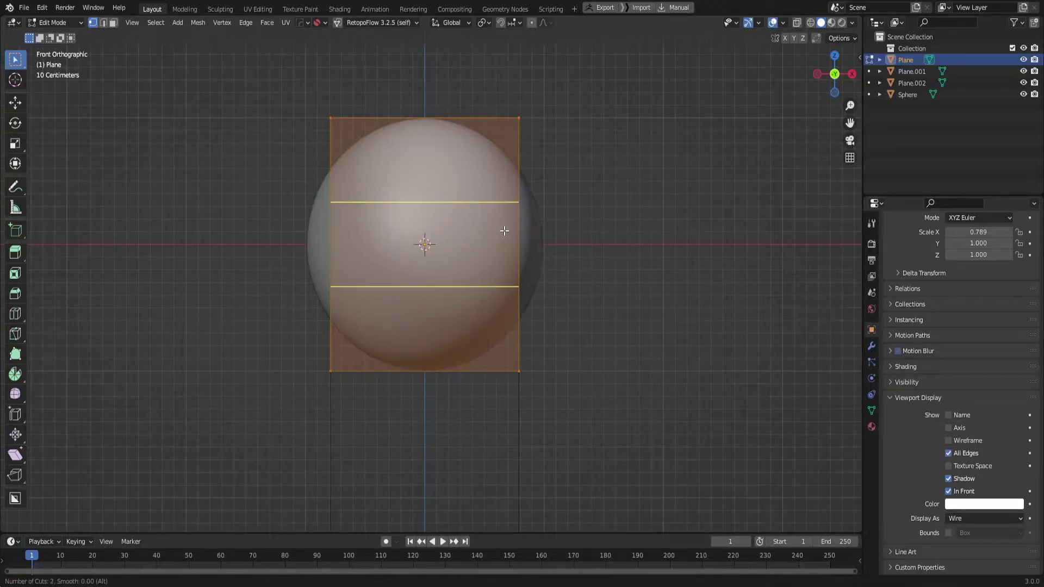
{"action": "left_click", "coordinate": [505, 231]}
{"action": "right_click", "coordinate": [499, 207]}
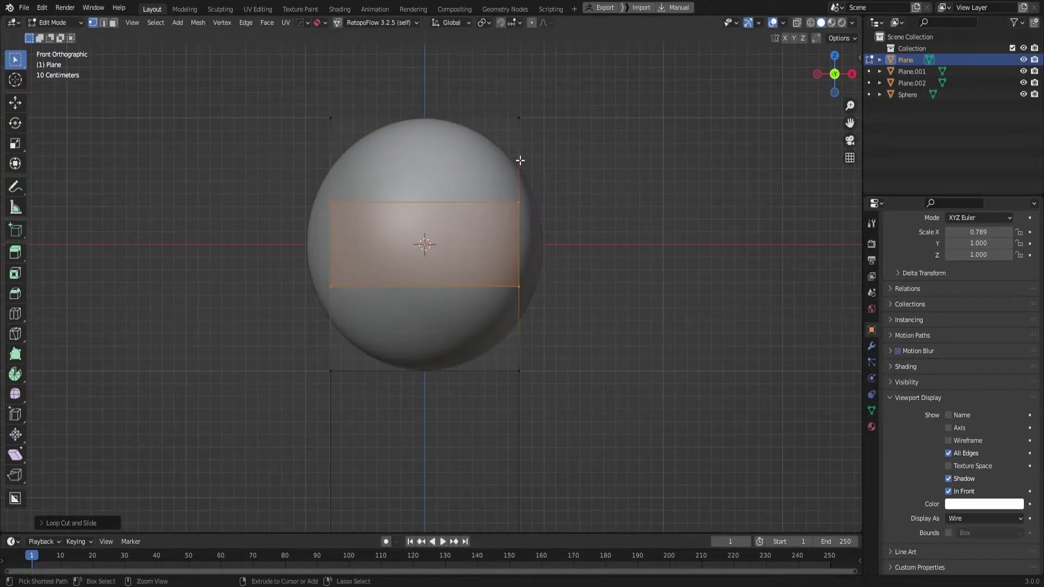
{"action": "left_click", "coordinate": [520, 160]}
{"action": "right_click", "coordinate": [514, 155]}
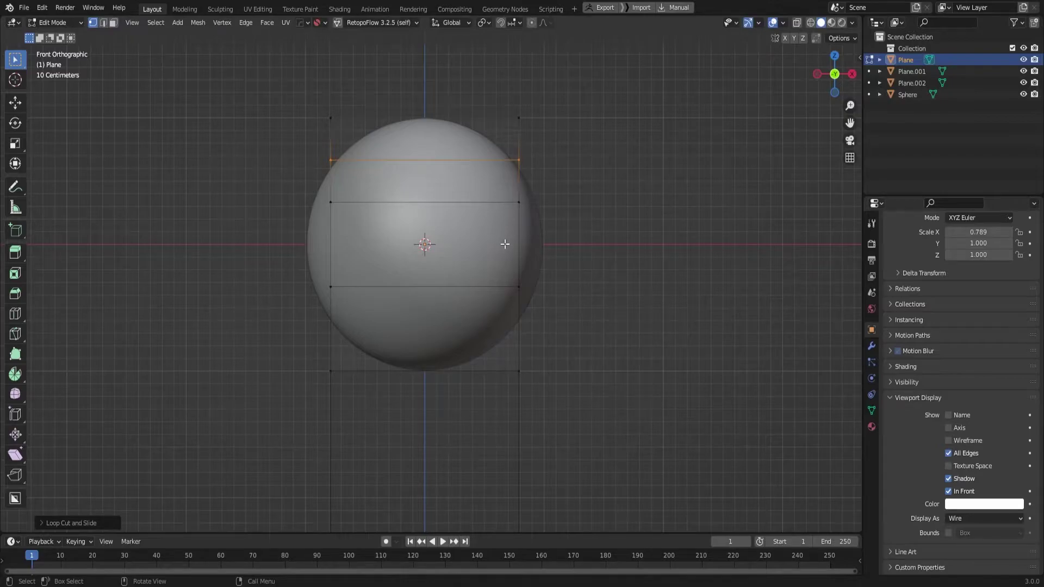
Delete the upper and lower horizontal edge loops in edge select mode
{"action": "left_click", "coordinate": [448, 203]}
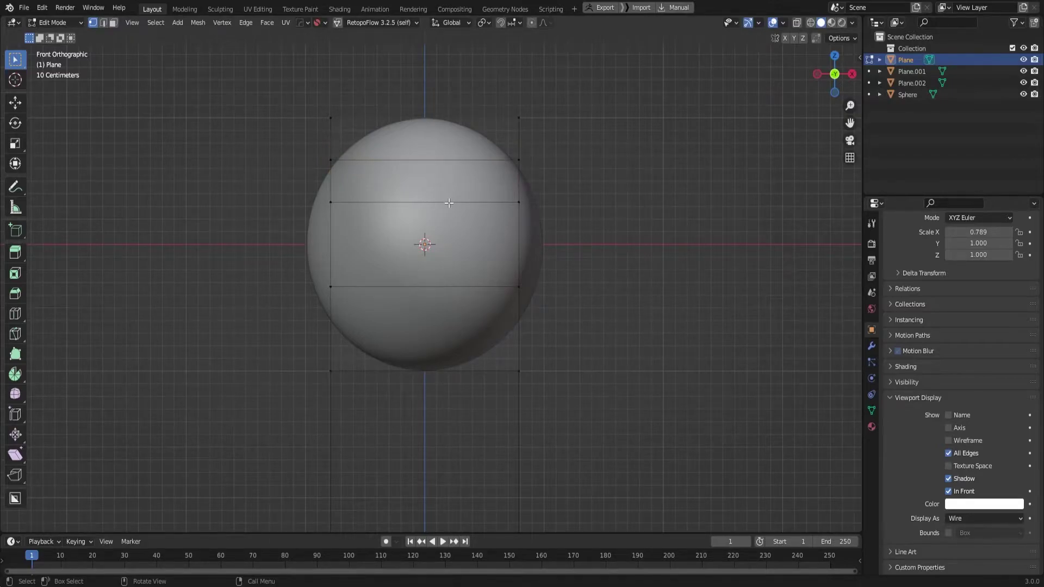
{"action": "key", "text": "2"}
{"action": "left_click", "coordinate": [448, 203]}
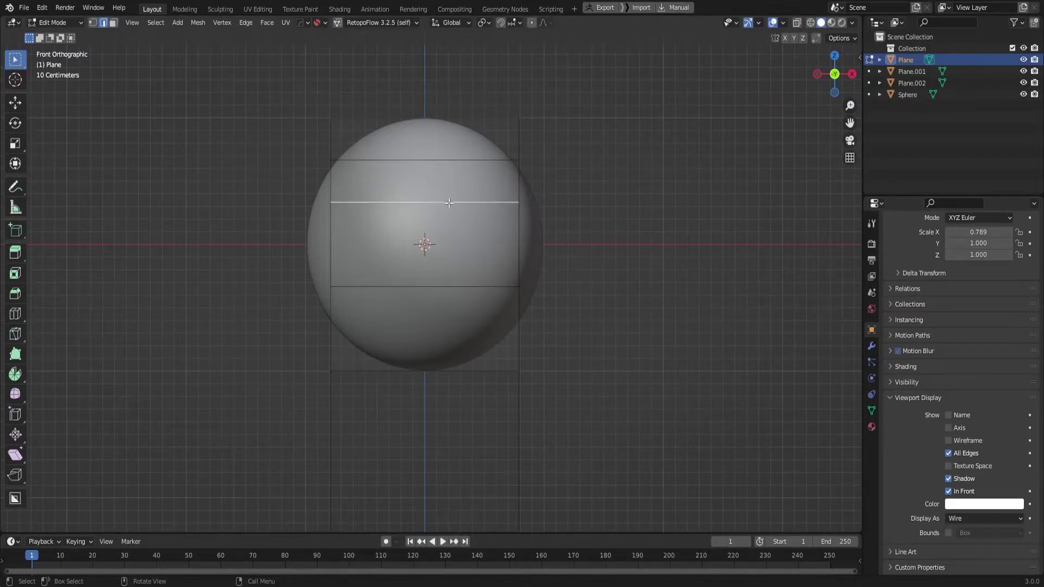
{"action": "key", "text": "x"}
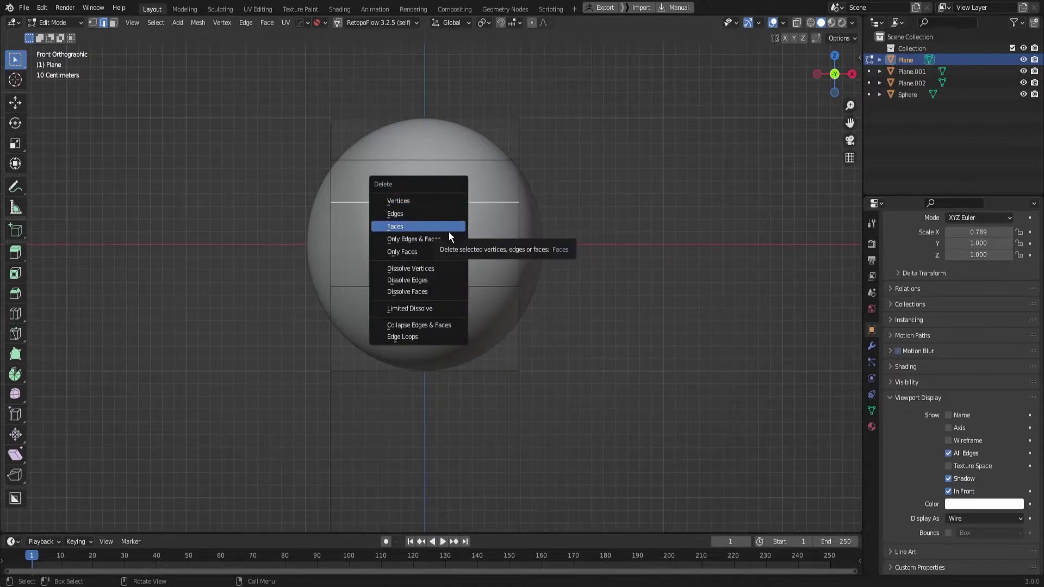
{"action": "left_click", "coordinate": [441, 336]}
{"action": "left_click", "coordinate": [438, 283]}
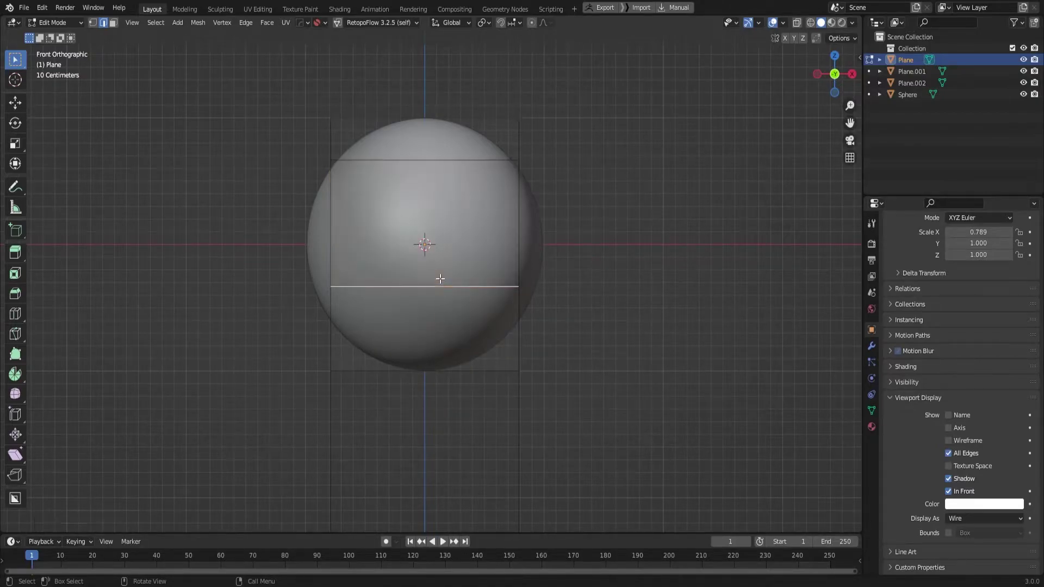
{"action": "key", "text": "x"}
{"action": "left_click", "coordinate": [440, 287]}
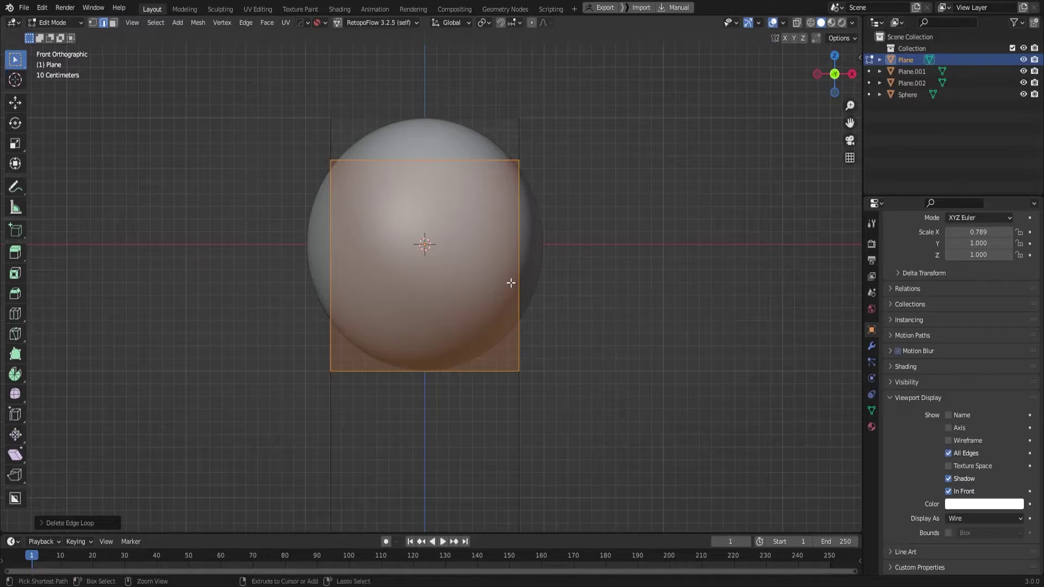
Recut two evenly spaced loops and one near the bottom, then return to Object Mode
{"action": "key", "text": "ctrl+r"}
{"action": "scroll", "coordinate": [512, 281], "scroll_direction": "up", "scroll_amount": 1}
{"action": "left_click", "coordinate": [512, 281]}
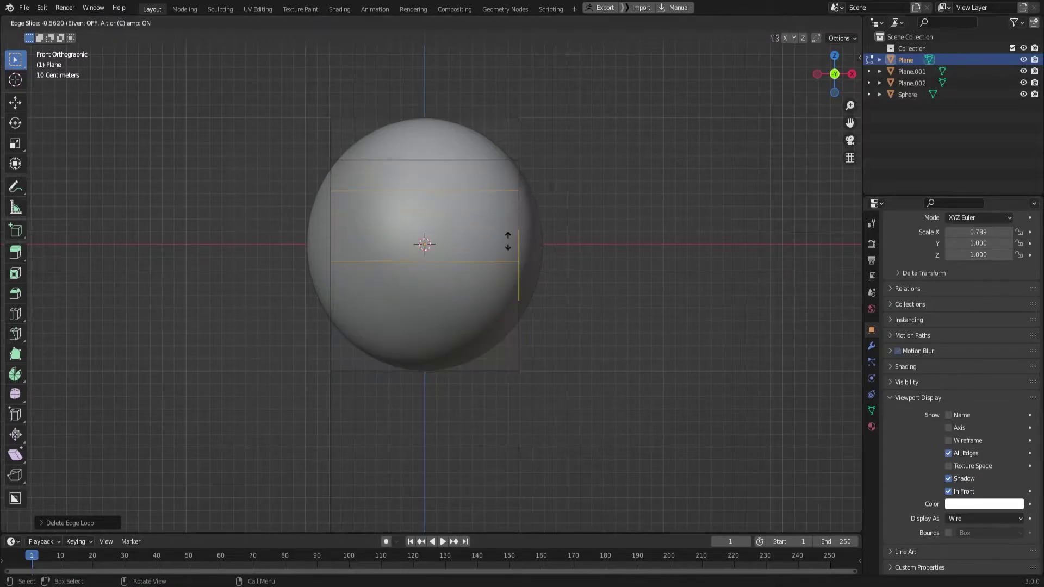
{"action": "right_click", "coordinate": [512, 234]}
{"action": "key", "text": "ctrl+r"}
{"action": "left_click", "coordinate": [511, 338]}
{"action": "right_click", "coordinate": [511, 339]}
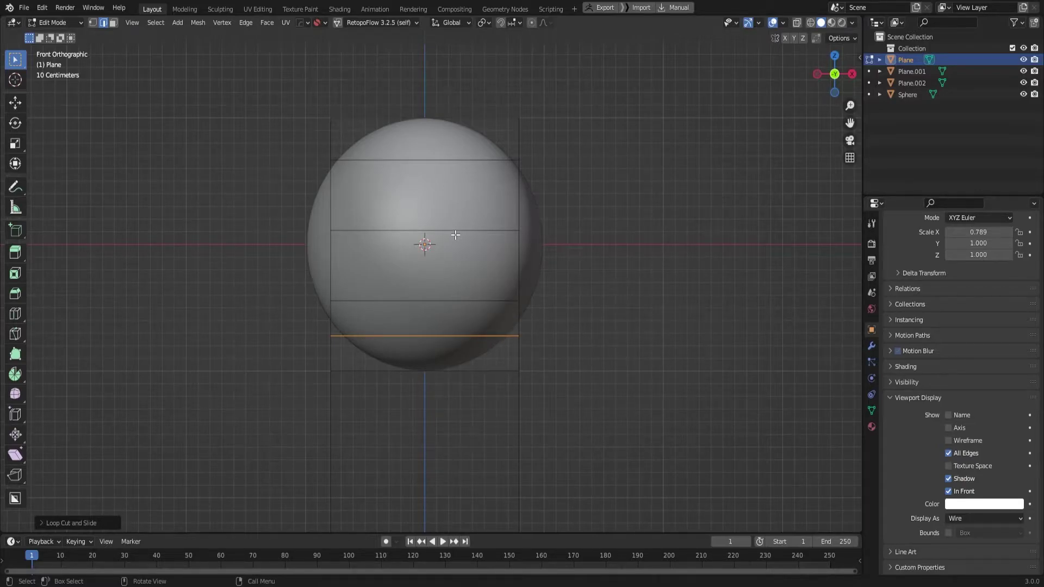
{"action": "left_click", "coordinate": [577, 242]}
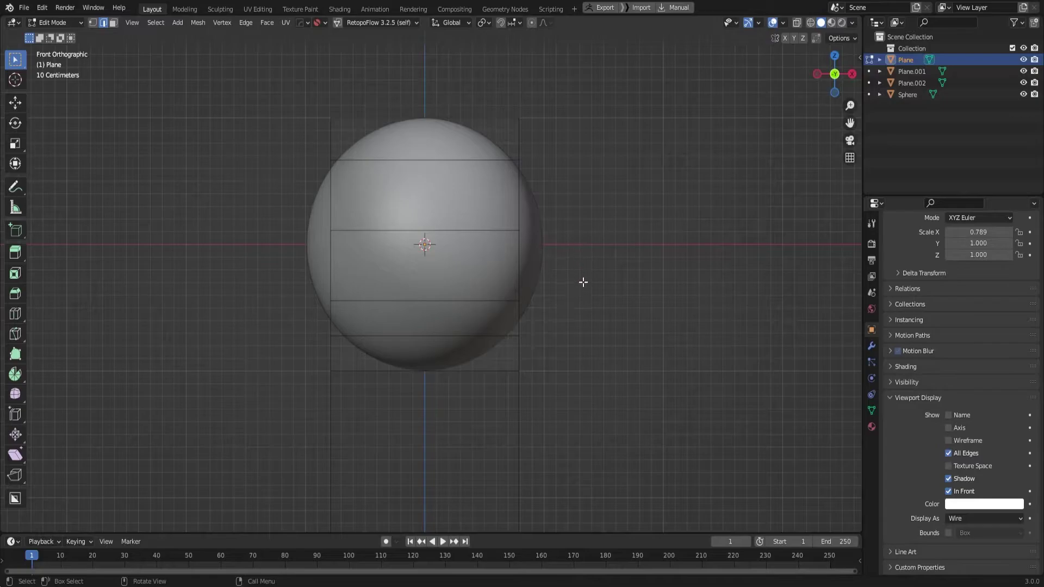
{"action": "key", "text": "Tab"}
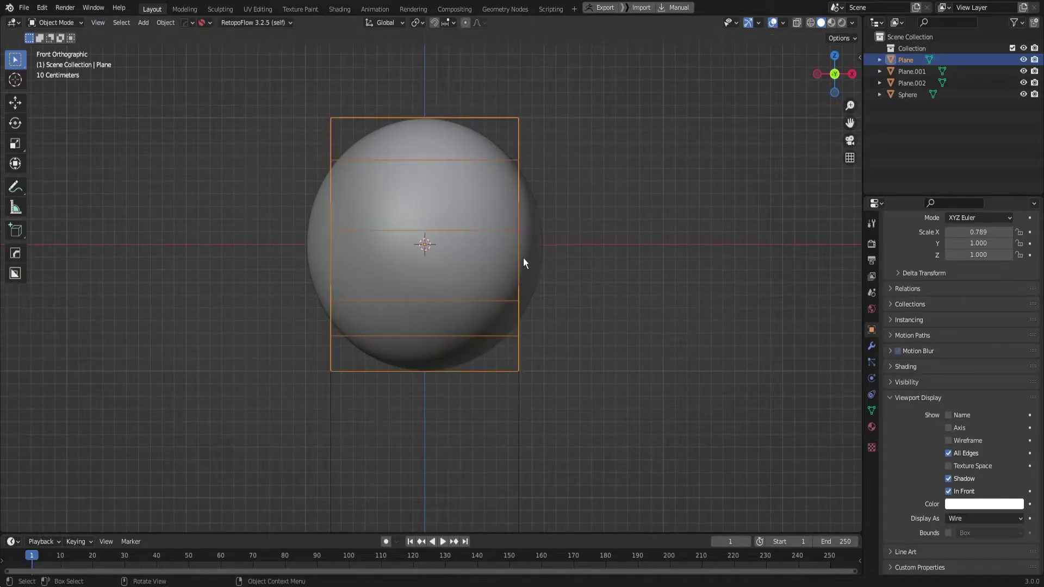
Duplicate the sphere about 3 m down on Z for the torso, then reselect the upper sphere
{"action": "left_click", "coordinate": [524, 259]}
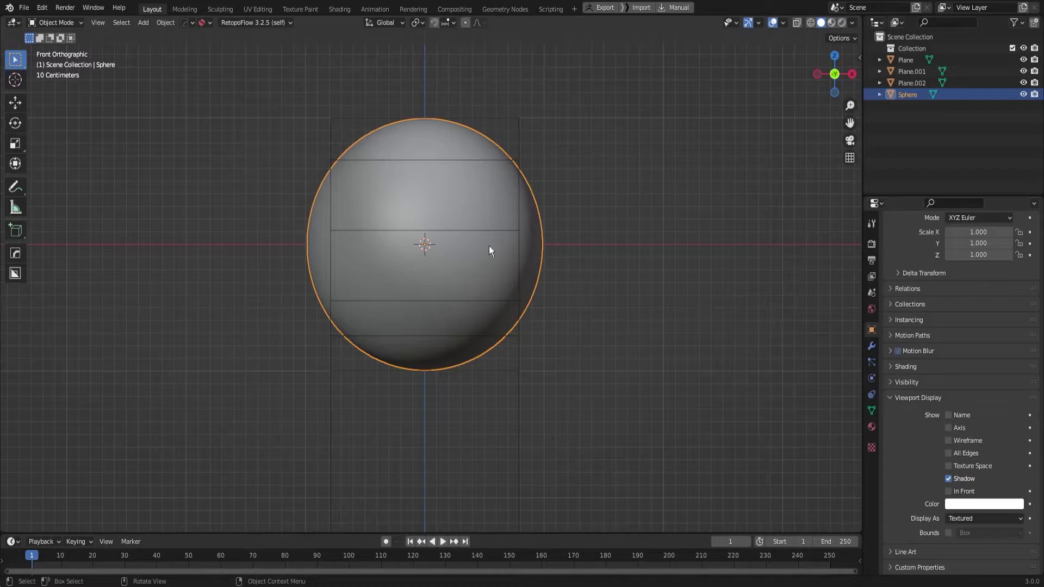
{"action": "scroll", "coordinate": [481, 295], "scroll_direction": "down", "scroll_amount": 4}
{"action": "middle_click_drag", "start_coordinate": [480, 295], "coordinate": [490, 194], "text": "shift"}
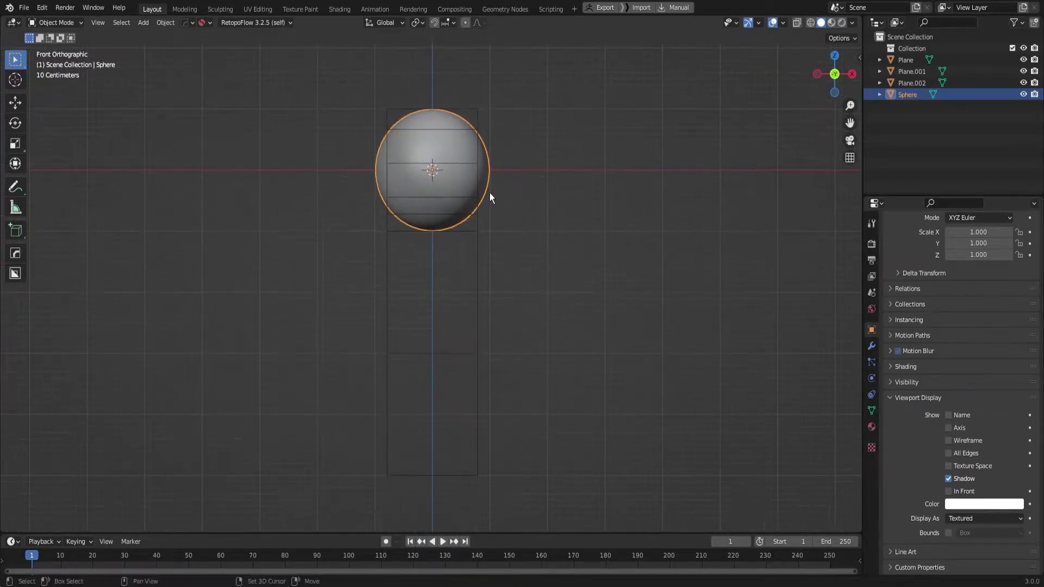
{"action": "key", "text": "shift+d"}
{"action": "key", "text": "z"}
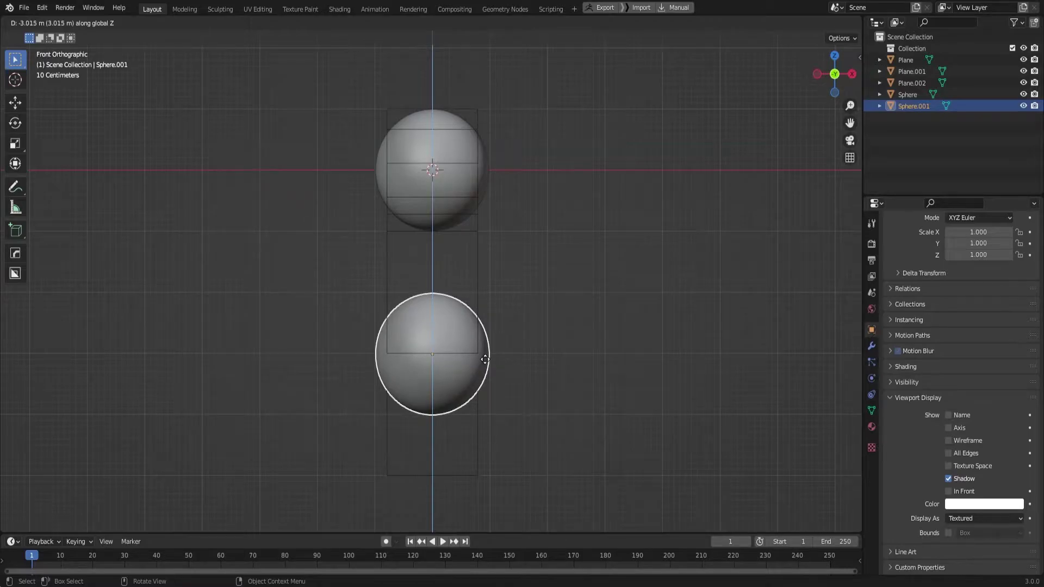
{"action": "left_click", "coordinate": [485, 360]}
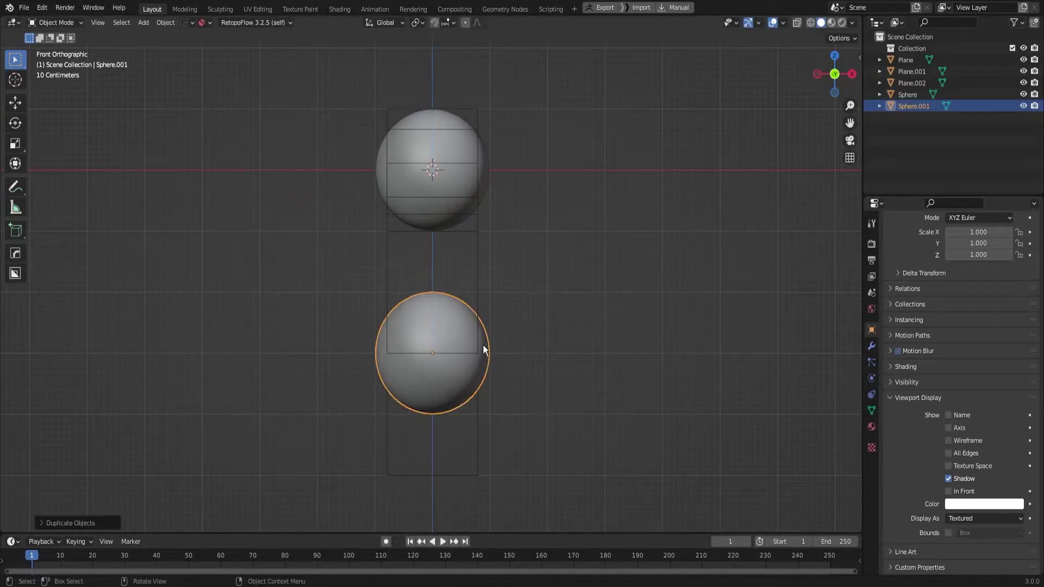
{"action": "scroll", "coordinate": [485, 354], "scroll_direction": "up", "scroll_amount": 2}
{"action": "middle_click_drag", "start_coordinate": [516, 242], "coordinate": [533, 348], "text": "shift"}
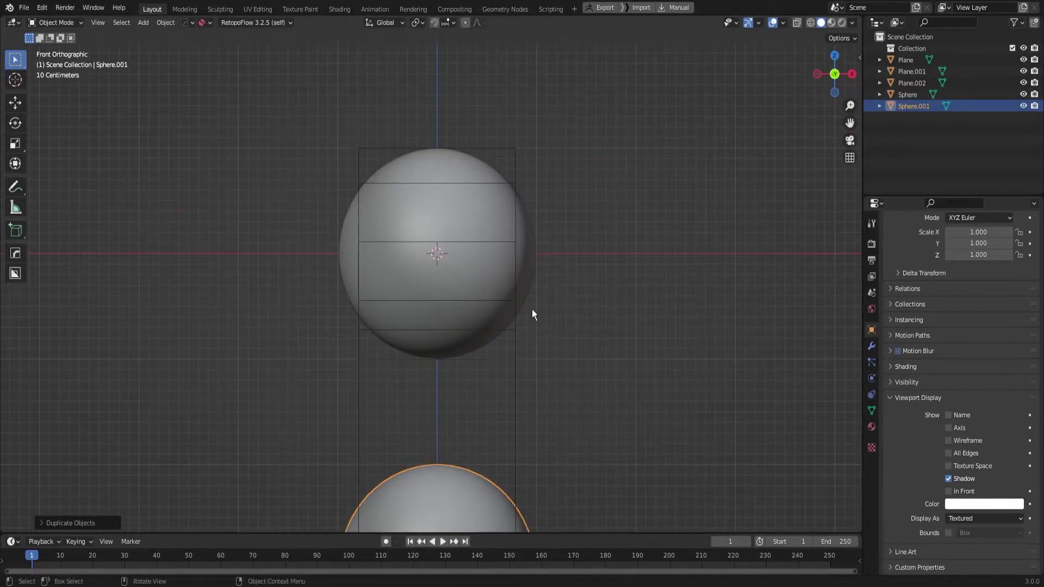
{"action": "left_click", "coordinate": [453, 227]}
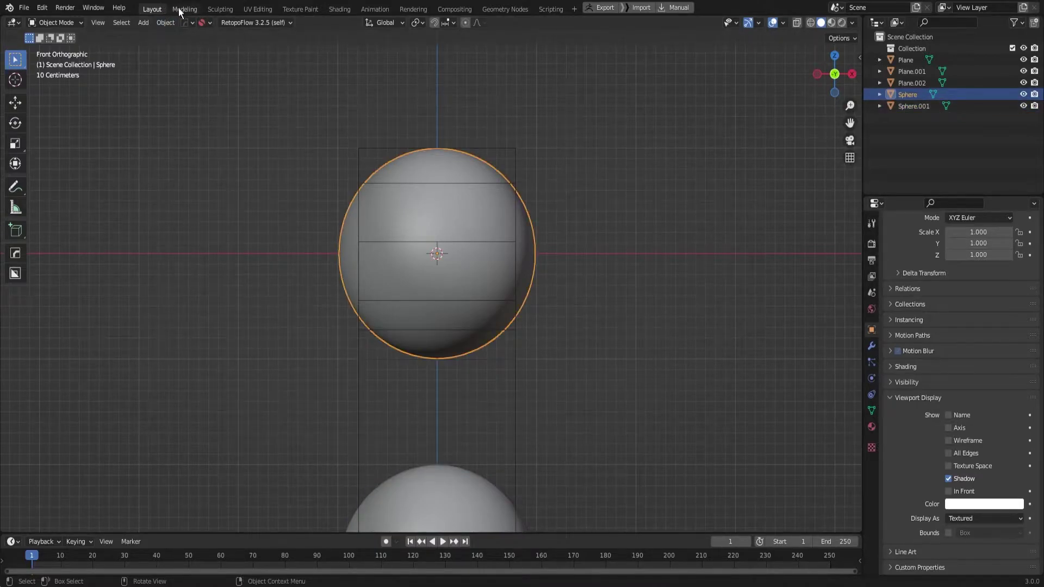
Switch to the Sculpting workspace in front orthographic view, zoomed in on the upper sphere
{"action": "left_click", "coordinate": [212, 9]}
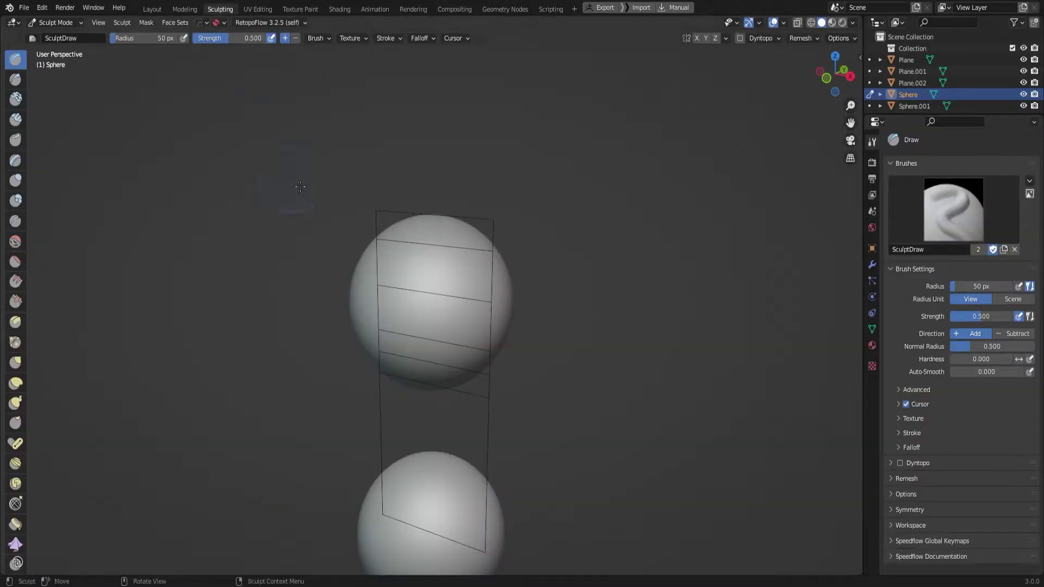
{"action": "key", "text": "KP_1"}
{"action": "scroll", "coordinate": [483, 303], "scroll_direction": "up", "scroll_amount": 2}
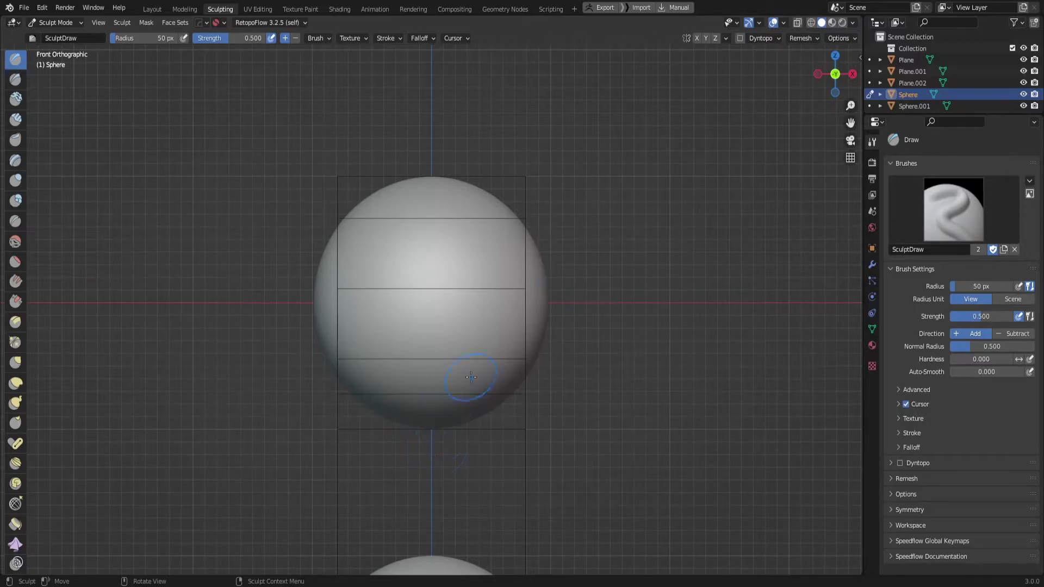
Set a 244 px Grab brush with X symmetry and push the sphere's bottom up flat
{"action": "key", "text": "f"}
{"action": "left_click", "coordinate": [582, 394]}
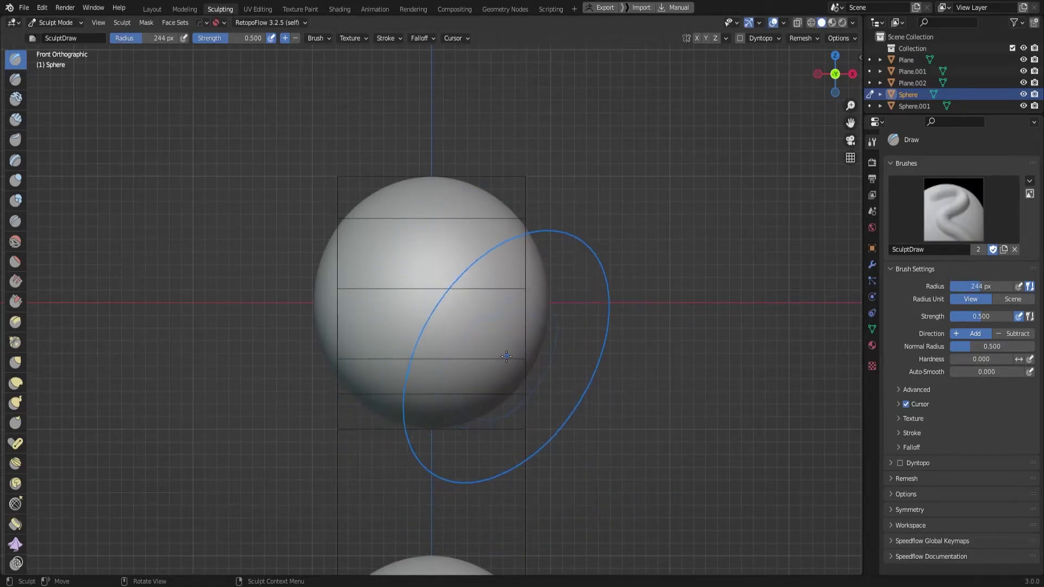
{"action": "key", "text": "g"}
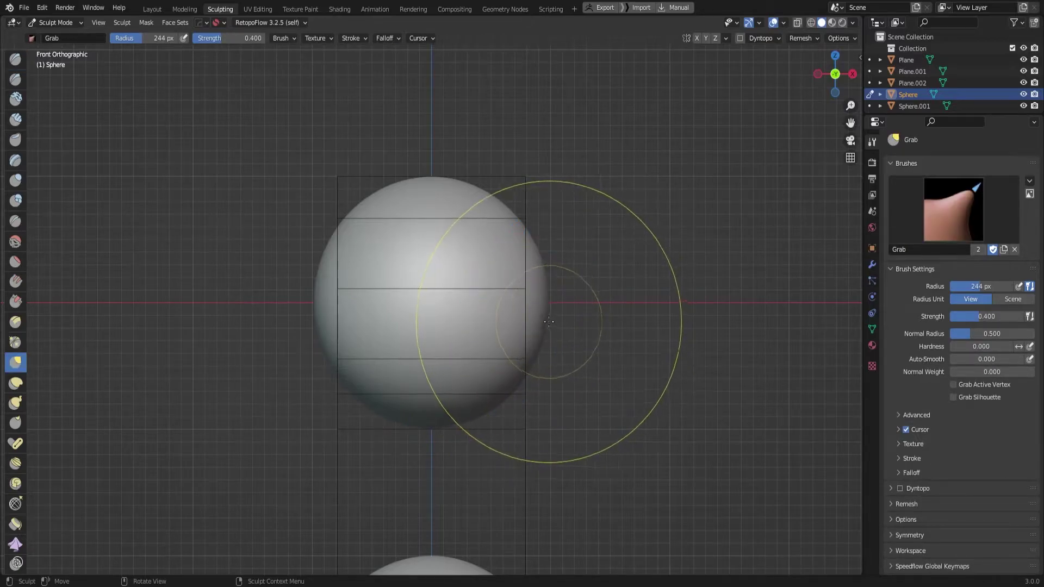
{"action": "left_click", "coordinate": [697, 38]}
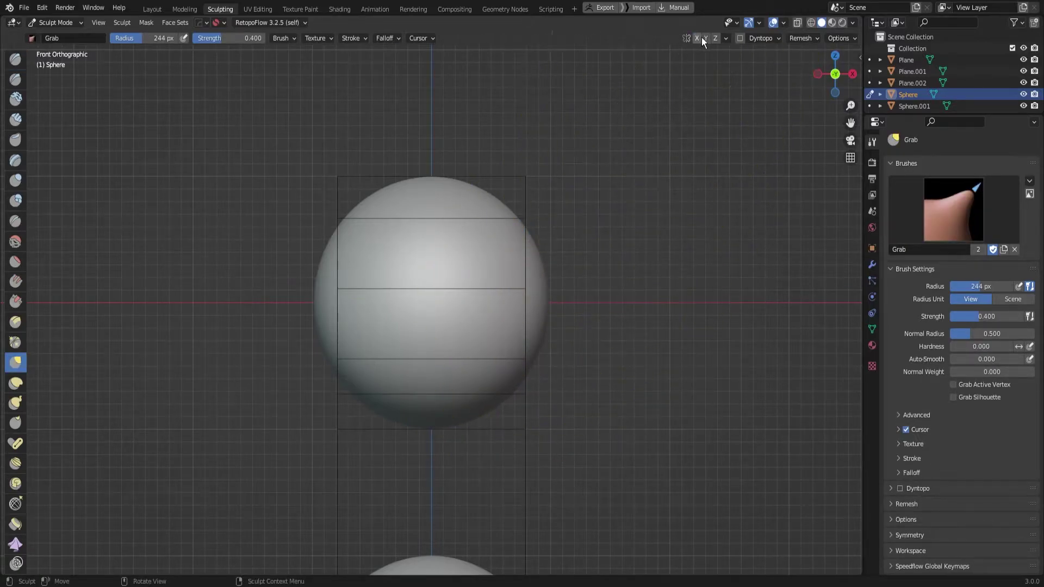
{"action": "left_click_drag", "start_coordinate": [538, 299], "coordinate": [506, 304]}
{"action": "key", "text": "ctrl+z"}
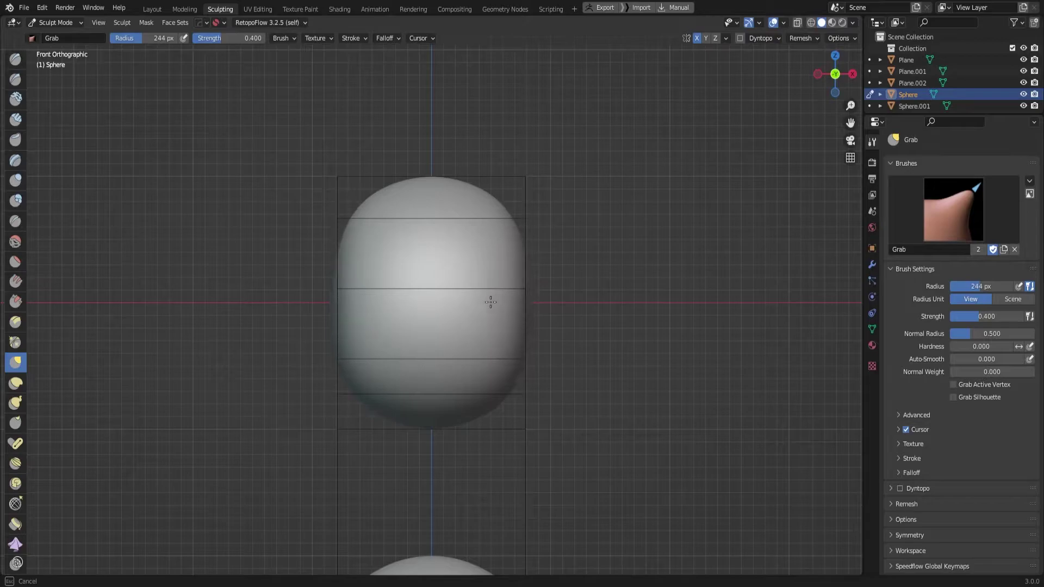
{"action": "mouse_move", "coordinate": [430, 428]}
{"action": "left_mouse_down"}
{"action": "mouse_move", "coordinate": [418, 337]}
{"action": "mouse_move", "coordinate": [357, 354]}
{"action": "mouse_move", "coordinate": [363, 341]}
{"action": "mouse_move", "coordinate": [433, 357]}
{"action": "left_mouse_up"}
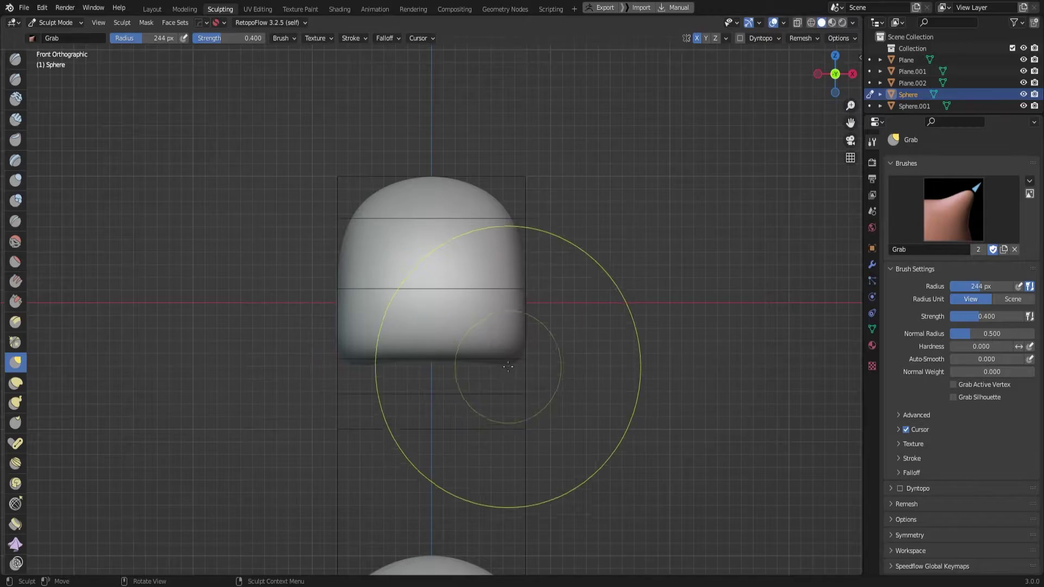
Reshape the head's lower front and back edges from the side view
{"action": "key", "text": "KP_3"}
{"action": "mouse_move", "coordinate": [469, 366]}
{"action": "left_mouse_down"}
{"action": "mouse_move", "coordinate": [422, 320]}
{"action": "mouse_move", "coordinate": [478, 324]}
{"action": "left_mouse_up"}
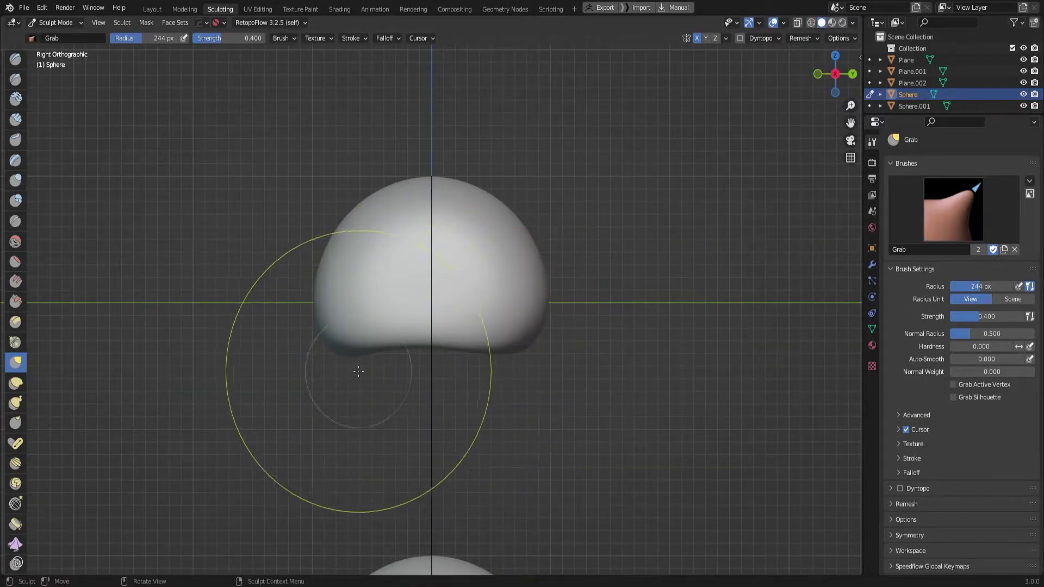
{"action": "left_click_drag", "start_coordinate": [358, 372], "coordinate": [345, 340]}
{"action": "left_click_drag", "start_coordinate": [503, 335], "coordinate": [511, 330]}
{"action": "key", "text": "KP_1"}
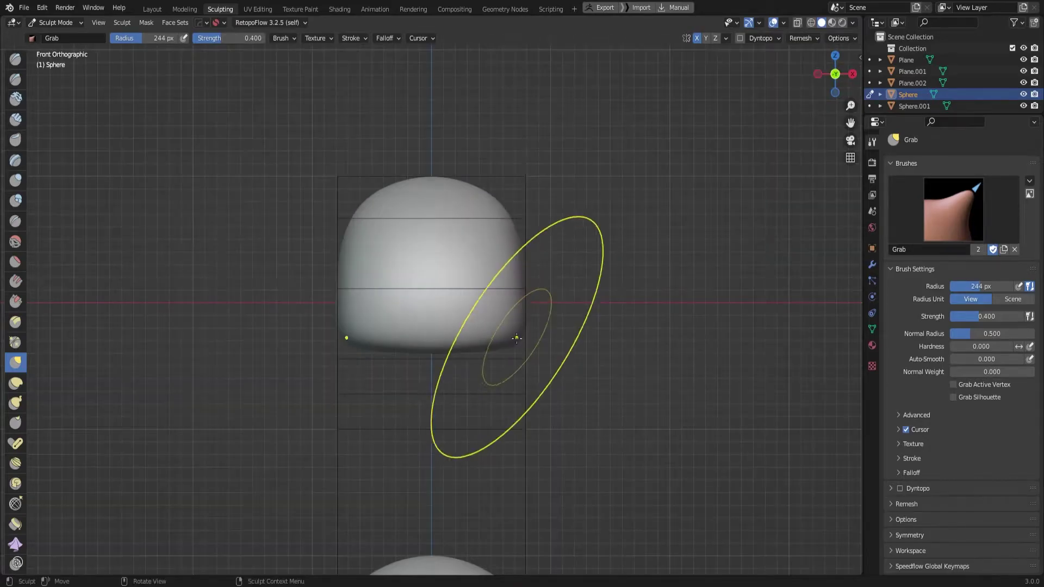
Reduce the brush radius to 181 px, return to Object Mode and select the torso sphere
{"action": "mouse_move", "coordinate": [601, 294]}
{"action": "middle_mouse_down", "text": "ctrl"}
{"action": "mouse_move", "coordinate": [558, 396]}
{"action": "mouse_move", "coordinate": [559, 338]}
{"action": "middle_mouse_up", "text": "ctrl"}
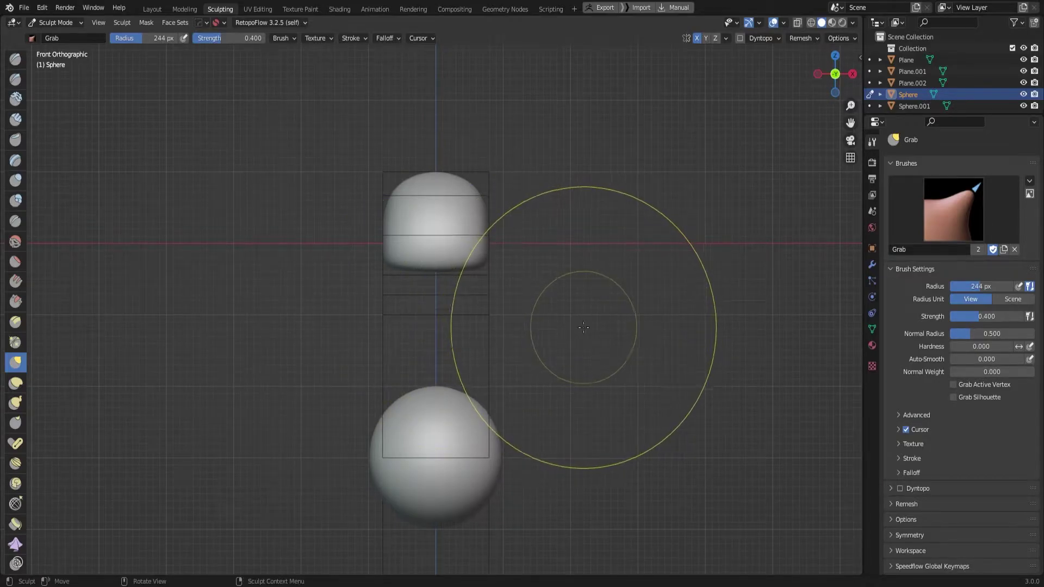
{"action": "key", "text": "f"}
{"action": "left_click", "coordinate": [561, 358]}
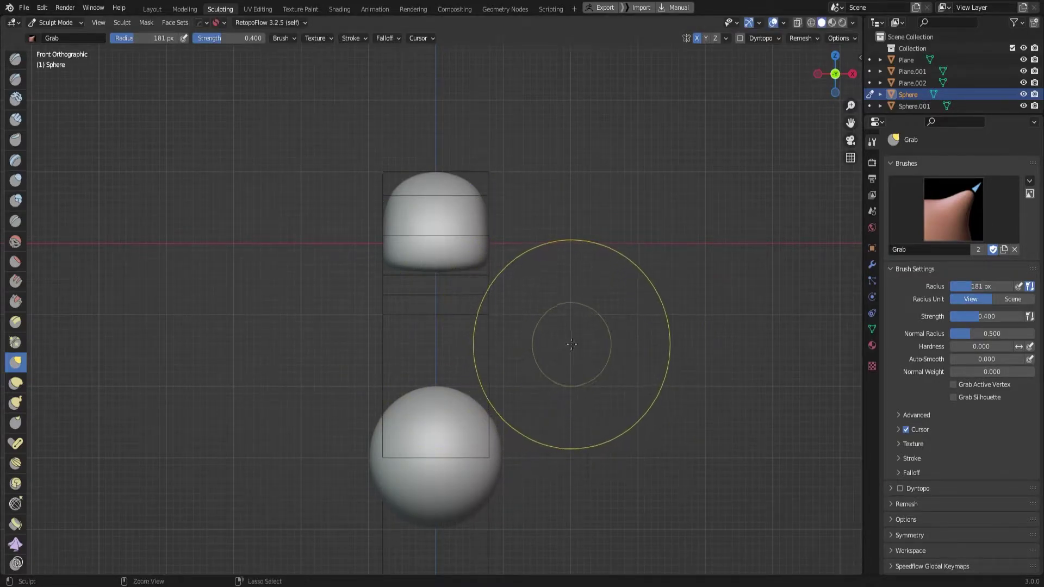
{"action": "key", "text": "ctrl+Tab"}
{"action": "left_click", "coordinate": [477, 344]}
{"action": "left_click", "coordinate": [472, 430]}
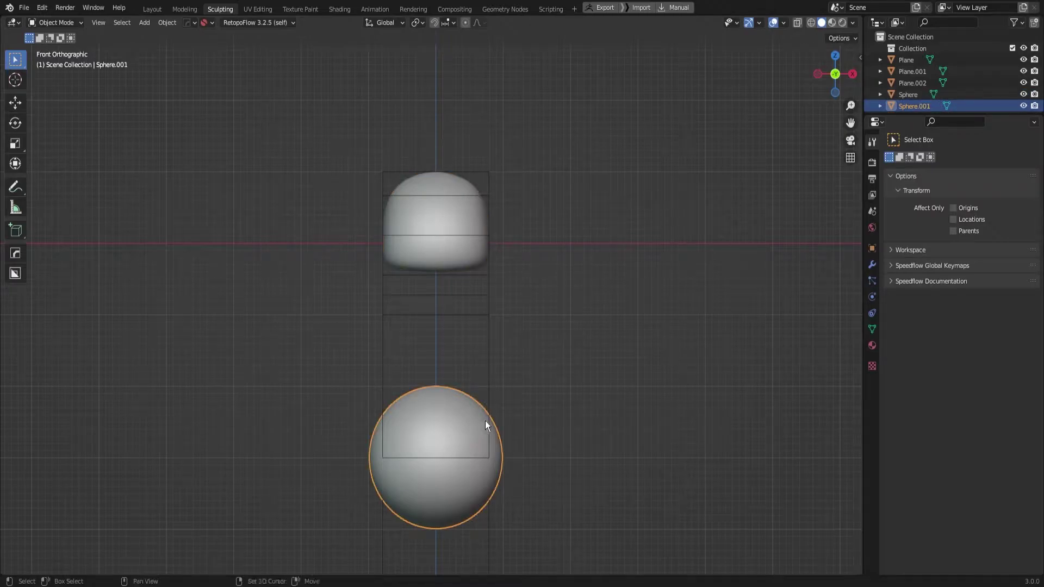
Duplicate the torso sphere upward, shrink it, and set its height between head and torso
{"action": "key", "text": "shift+d"}
{"action": "key", "text": "z"}
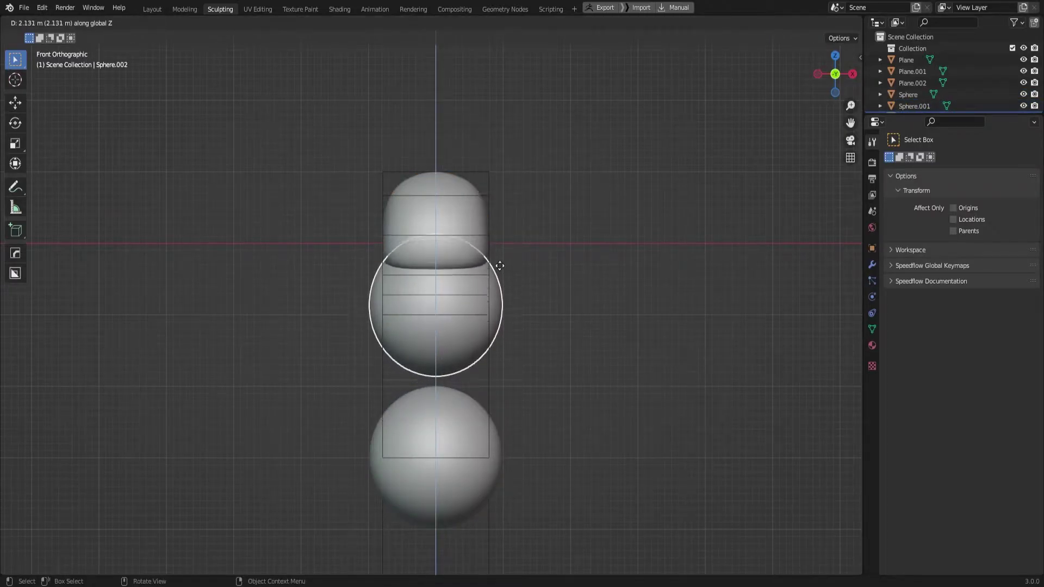
{"action": "left_click", "coordinate": [498, 279]}
{"action": "key", "text": "s"}
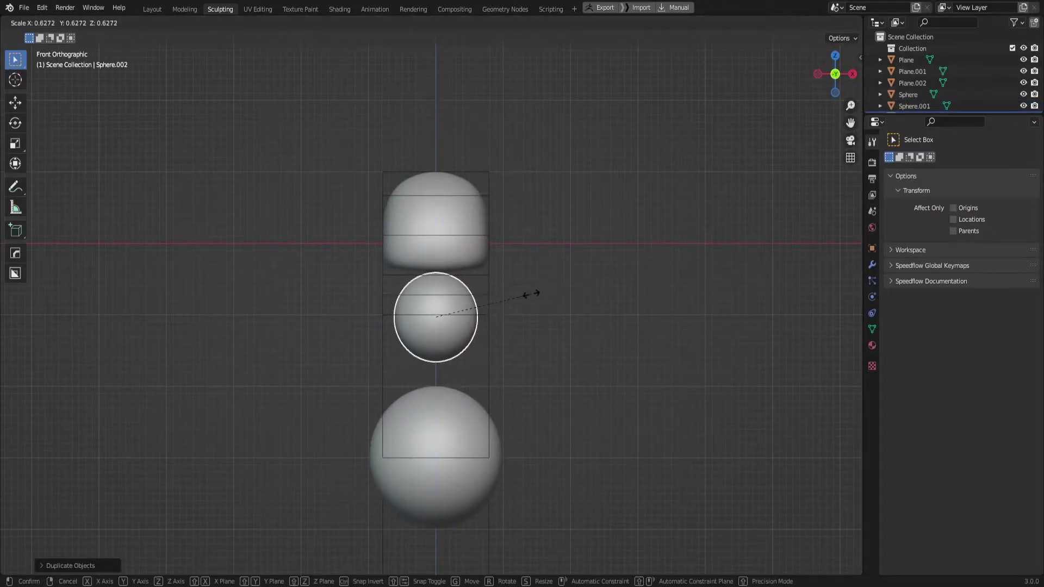
{"action": "left_click", "coordinate": [541, 290]}
{"action": "key", "text": "g"}
{"action": "key", "text": "z"}
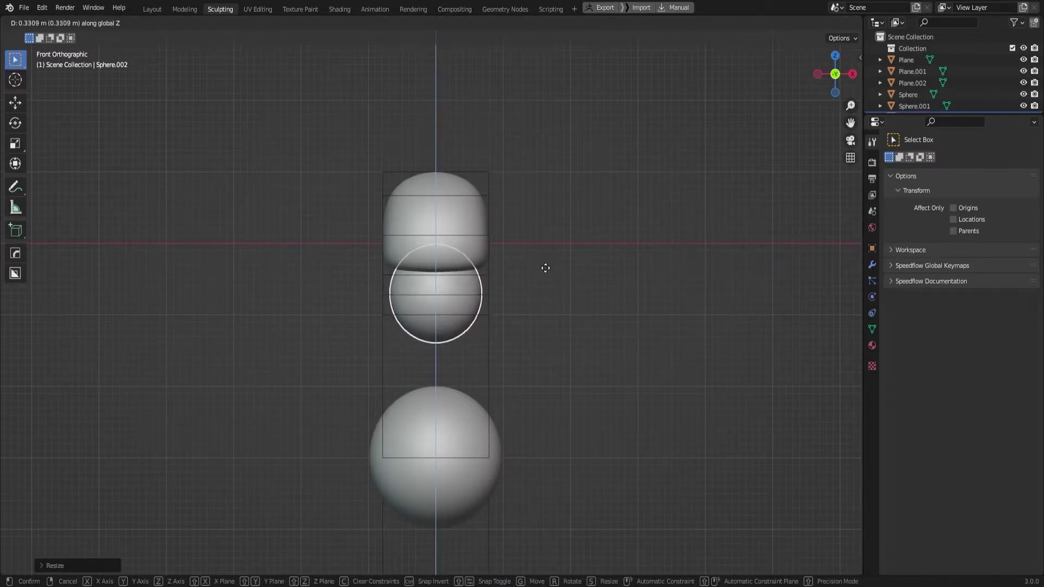
{"action": "left_click", "coordinate": [550, 267]}
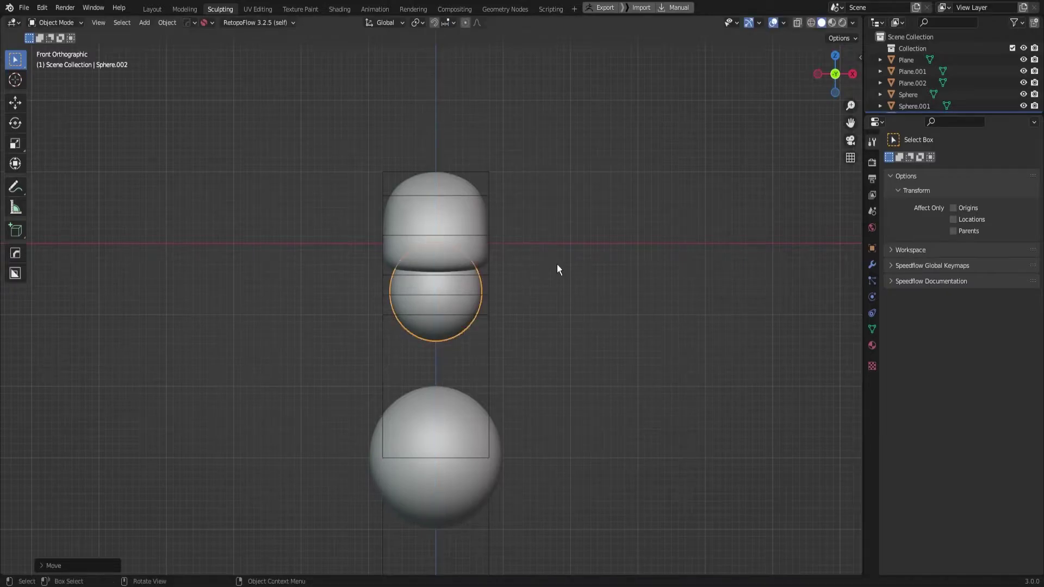
From the side view, move the neck sphere up and back to tuck under the head
{"action": "key", "text": "KP_3"}
{"action": "key", "text": "g"}
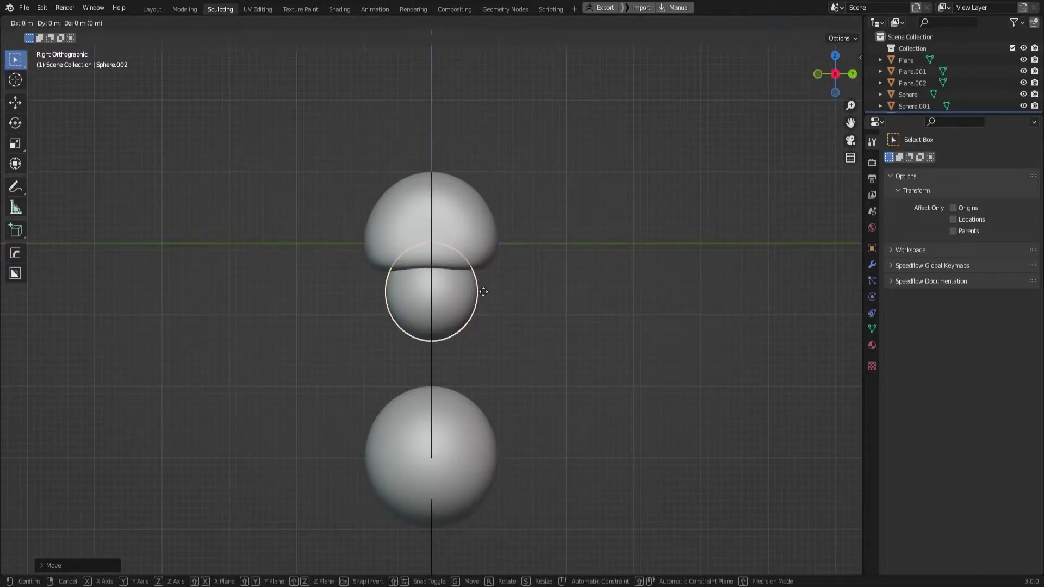
{"action": "key", "text": "z"}
{"action": "left_click", "coordinate": [468, 294]}
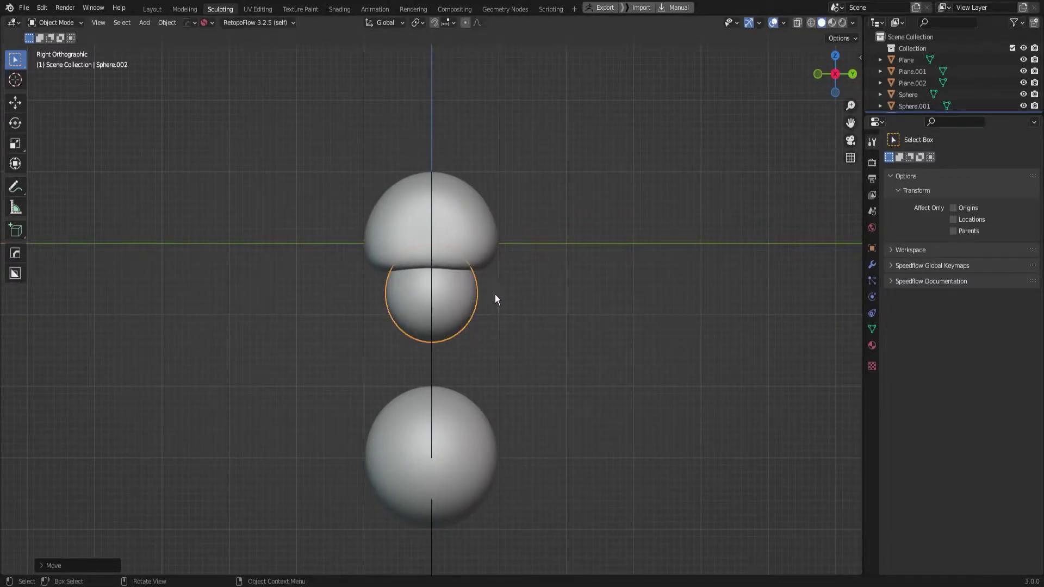
{"action": "key", "text": "g"}
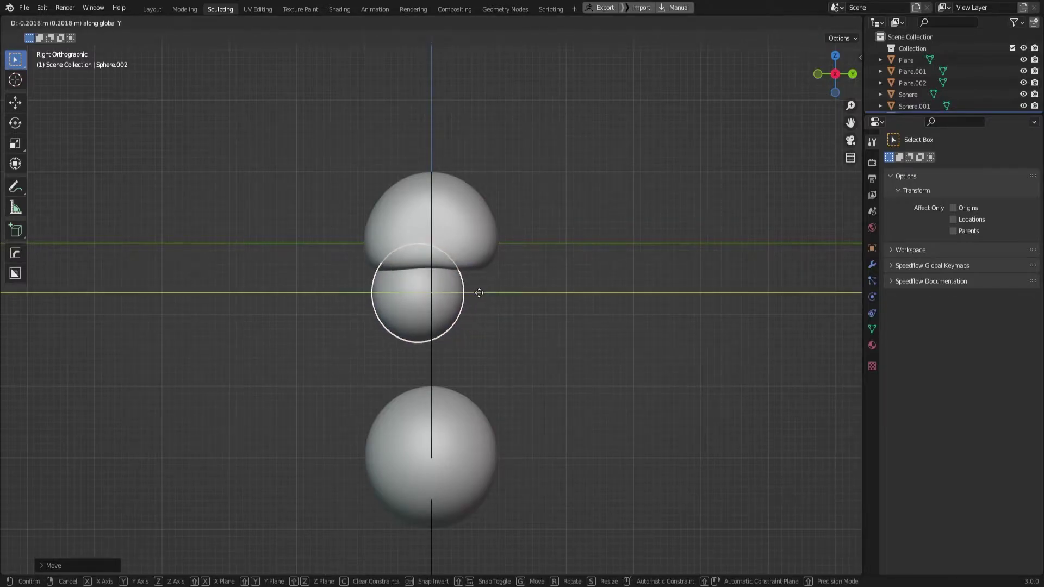
{"action": "left_click", "coordinate": [480, 292]}
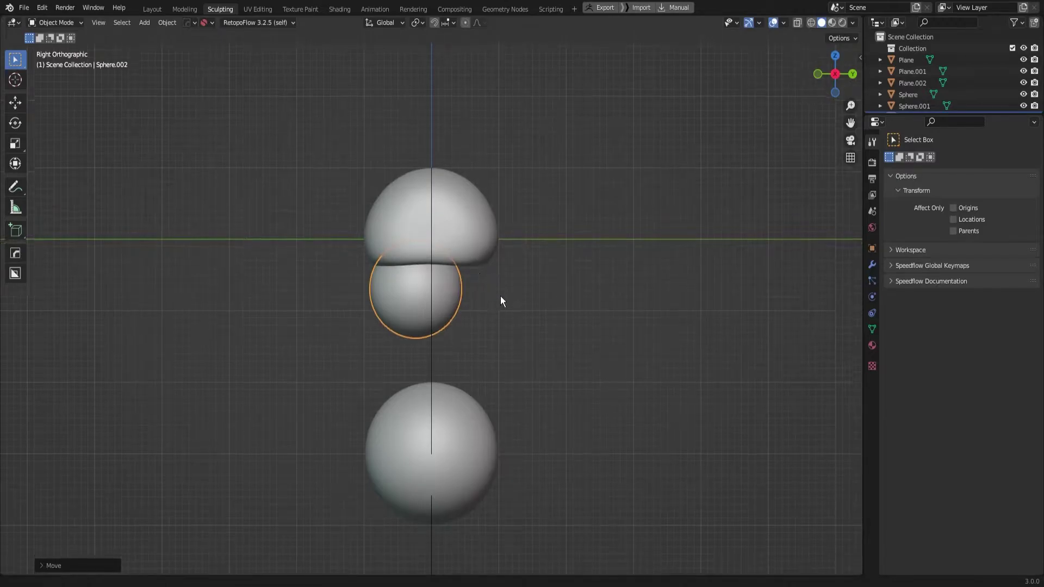
{"action": "scroll", "coordinate": [504, 298], "scroll_direction": "up", "scroll_amount": 2}
{"action": "key", "text": "KP_1"}
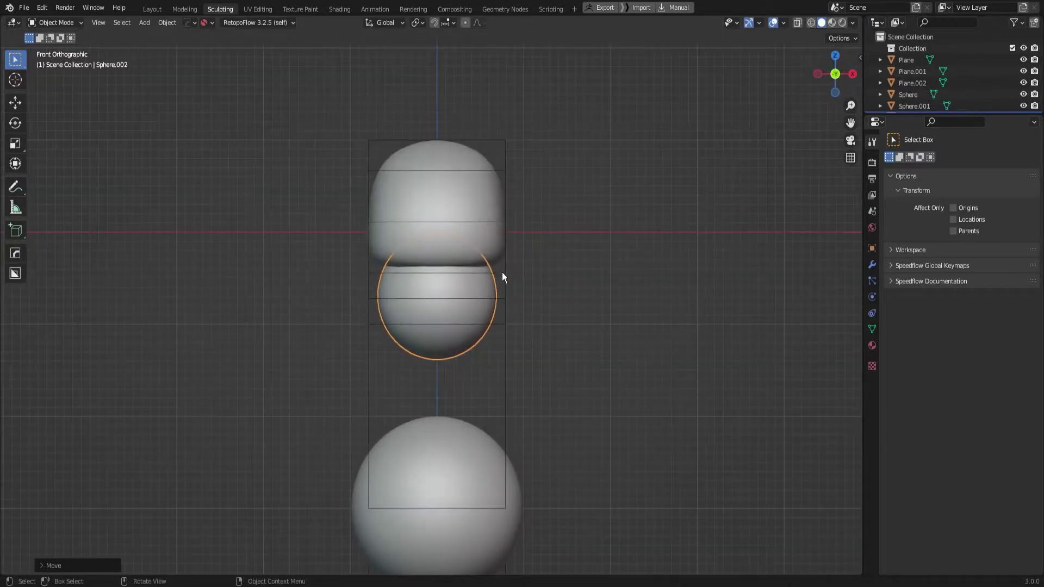
{"action": "left_click", "coordinate": [571, 250]}
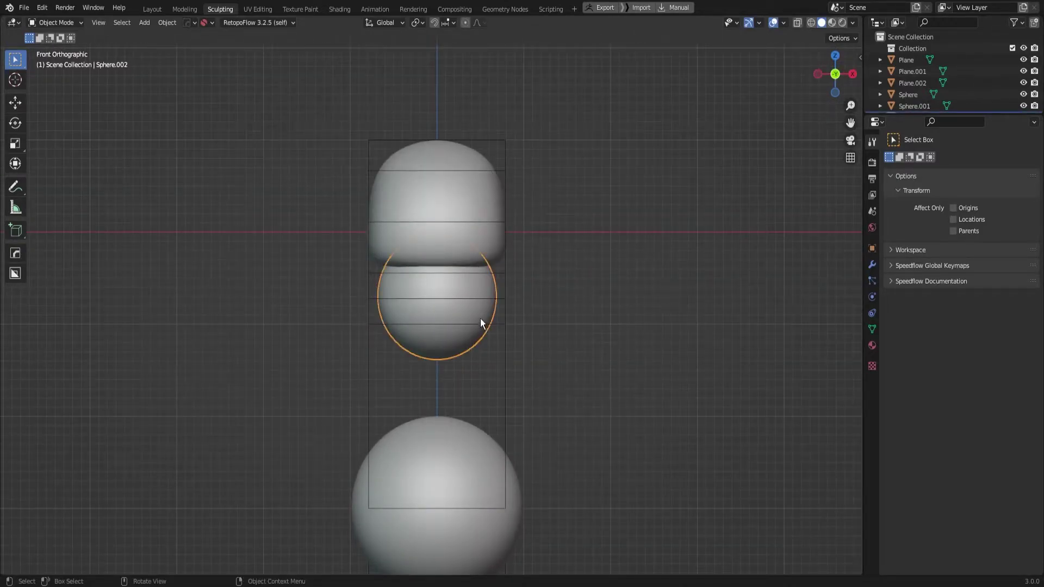
{"action": "key", "text": "ctrl+Tab"}
Sculpt the neck sphere with X-mirrored Grab, shaping its lower lobe from the side view
{"action": "left_click", "coordinate": [504, 368]}
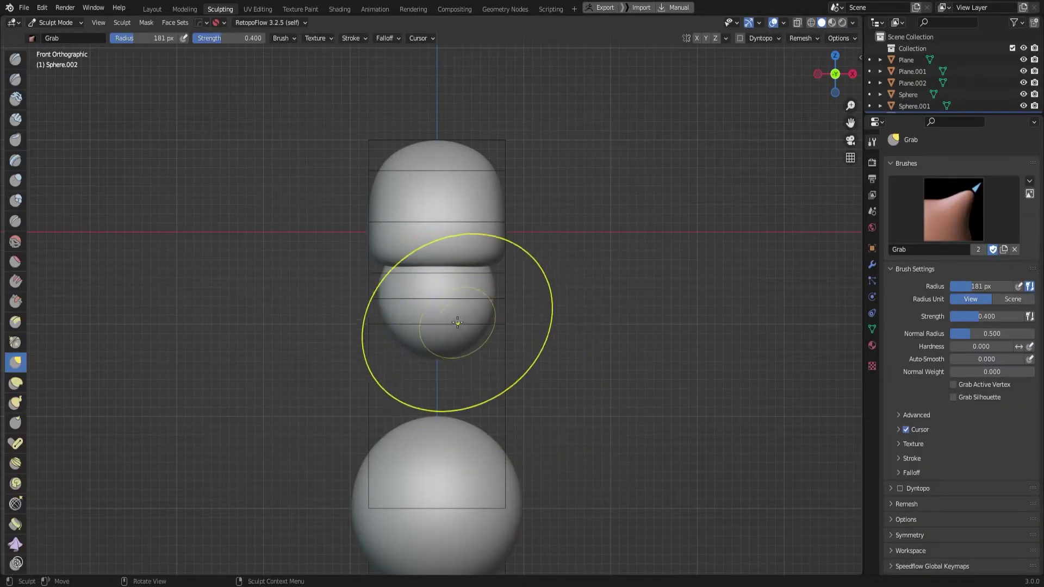
{"action": "key", "text": "KP_3"}
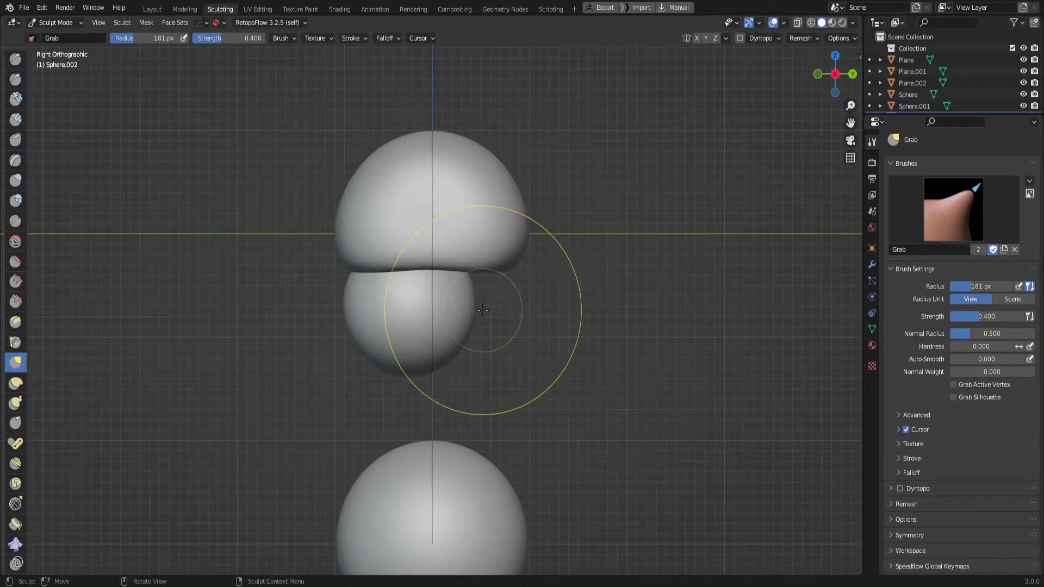
{"action": "left_click_drag", "start_coordinate": [425, 321], "coordinate": [455, 303]}
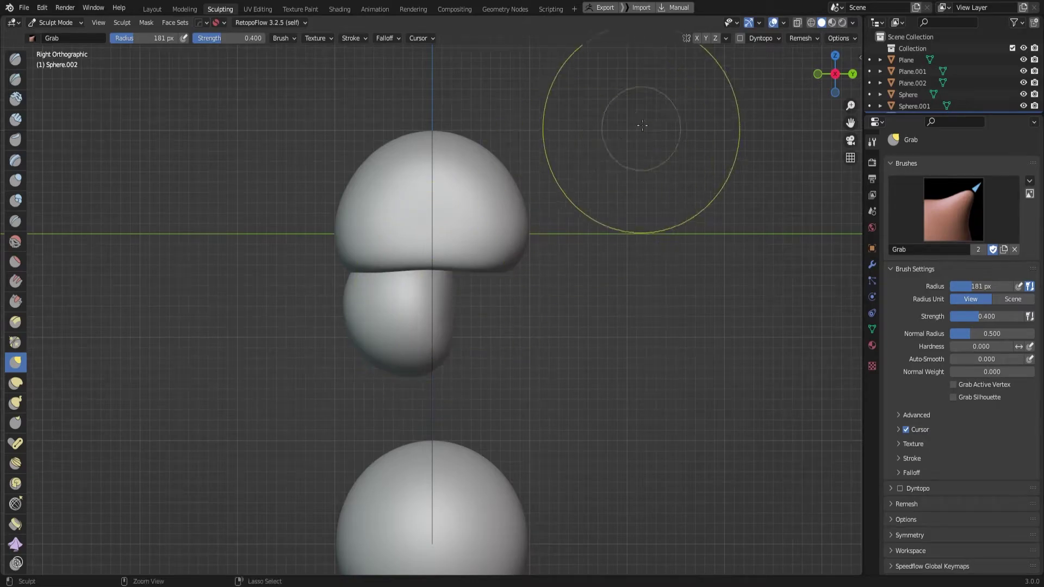
{"action": "key", "text": "ctrl+z"}
{"action": "left_click", "coordinate": [697, 38]}
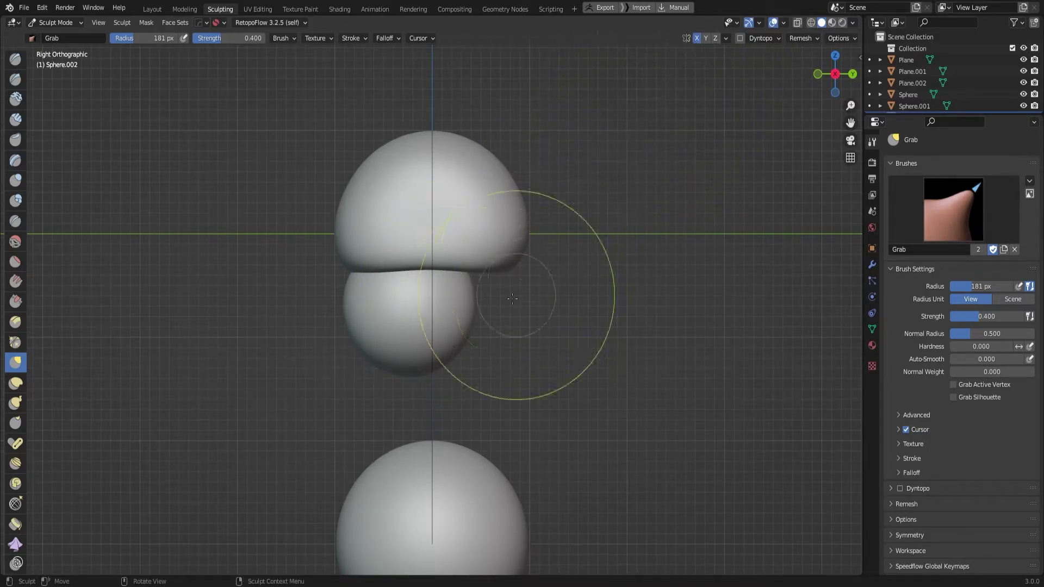
{"action": "mouse_move", "coordinate": [441, 326]}
{"action": "left_mouse_down"}
{"action": "mouse_move", "coordinate": [391, 331]}
{"action": "mouse_move", "coordinate": [438, 294]}
{"action": "left_mouse_up"}
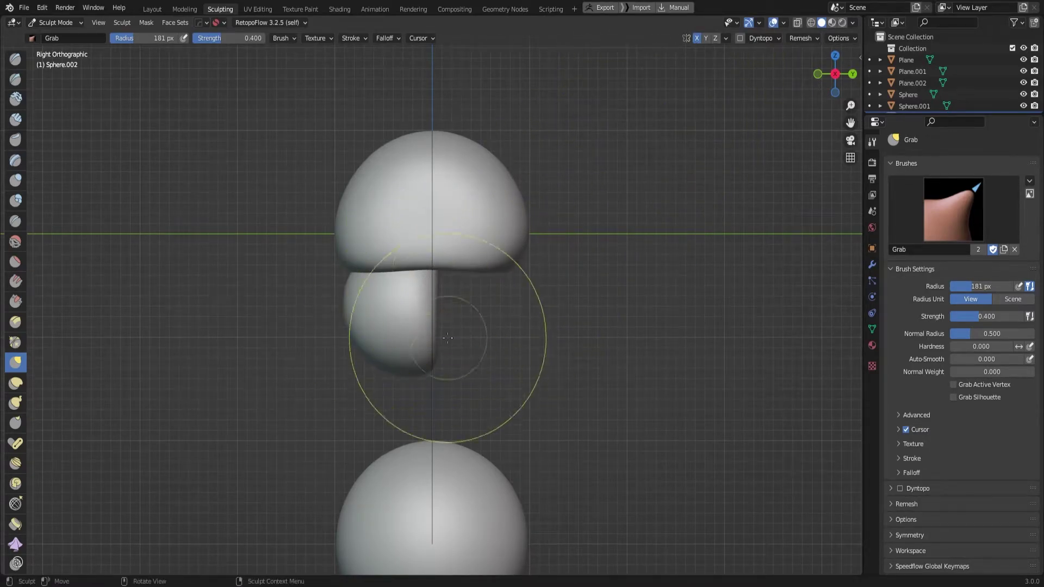
{"action": "left_click_drag", "start_coordinate": [443, 350], "coordinate": [446, 362]}
{"action": "left_click_drag", "start_coordinate": [373, 431], "coordinate": [380, 357]}
{"action": "key", "text": "ctrl+z"}
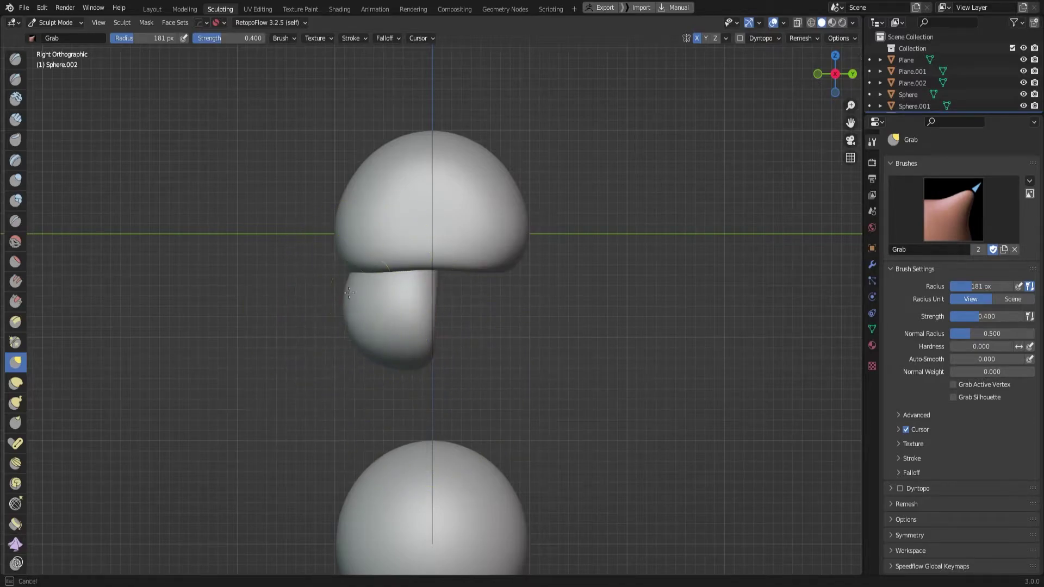
{"action": "mouse_move", "coordinate": [340, 283]}
{"action": "left_mouse_down"}
{"action": "mouse_move", "coordinate": [337, 248]}
{"action": "mouse_move", "coordinate": [392, 268]}
{"action": "left_mouse_up"}
{"action": "mouse_move", "coordinate": [380, 348]}
{"action": "left_mouse_down"}
{"action": "mouse_move", "coordinate": [349, 385]}
{"action": "mouse_move", "coordinate": [347, 372]}
{"action": "mouse_move", "coordinate": [350, 396]}
{"action": "left_mouse_up"}
{"action": "key", "text": "ctrl+z"}
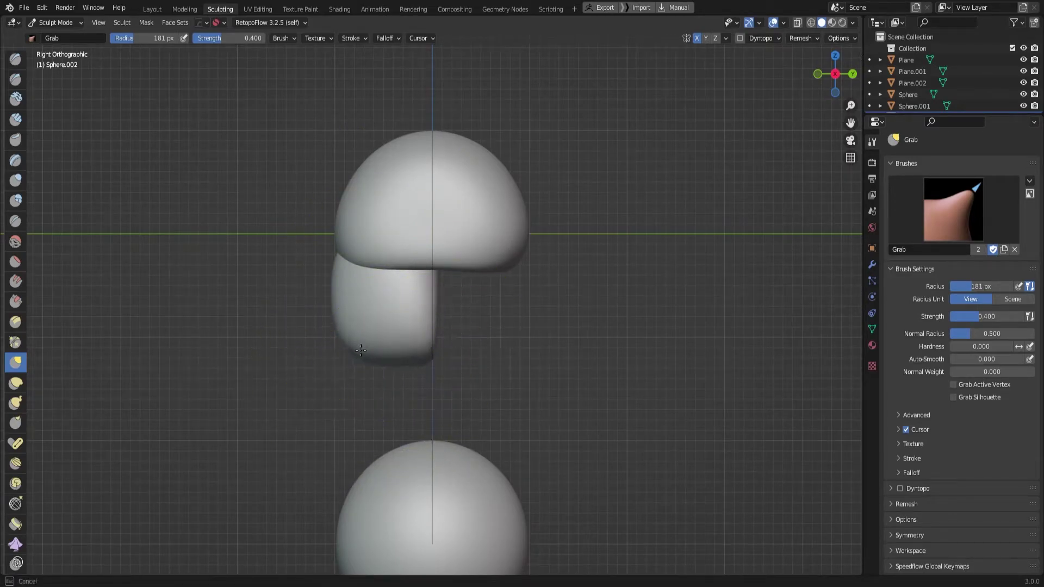
Refine the lower bulge in front and side views so it blends under the cap
{"action": "key", "text": "KP_1"}
{"action": "left_click_drag", "start_coordinate": [498, 283], "coordinate": [520, 263]}
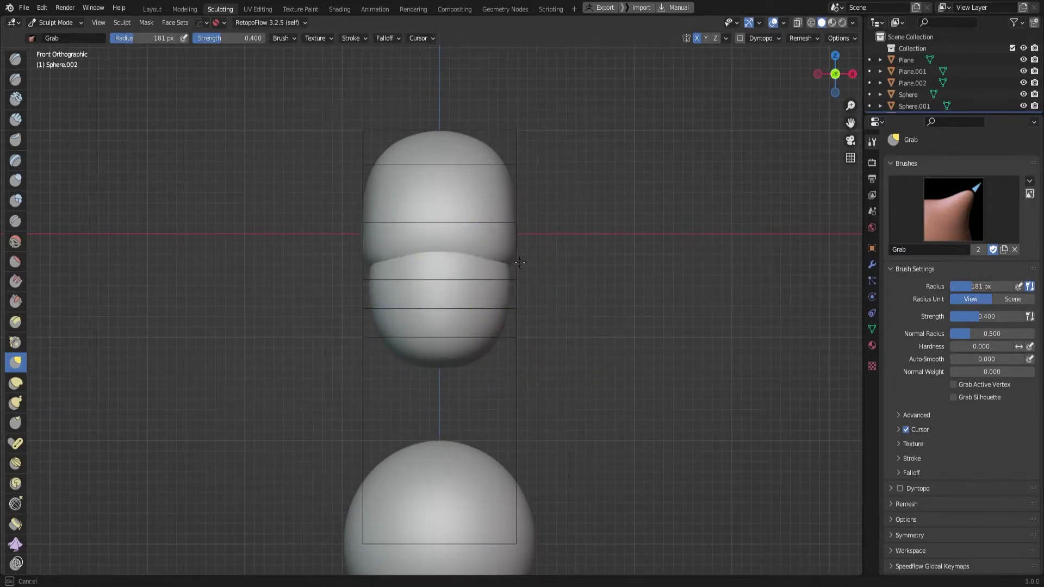
{"action": "left_click_drag", "start_coordinate": [490, 302], "coordinate": [480, 327]}
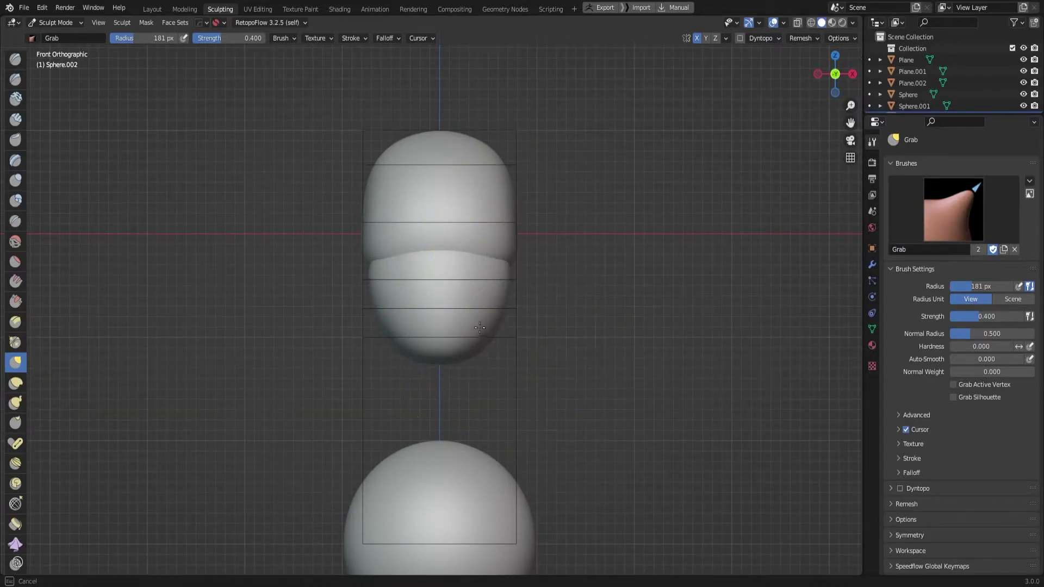
{"action": "mouse_move", "coordinate": [438, 257]}
{"action": "left_mouse_down"}
{"action": "mouse_move", "coordinate": [436, 234]}
{"action": "mouse_move", "coordinate": [498, 263]}
{"action": "left_mouse_up"}
{"action": "key", "text": "KP_3"}
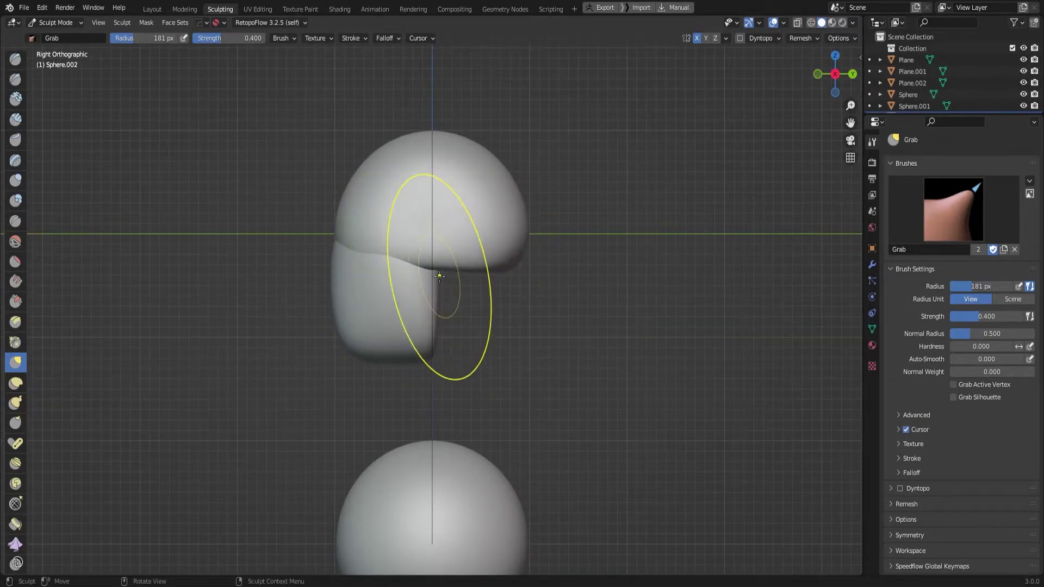
{"action": "left_click_drag", "start_coordinate": [430, 266], "coordinate": [478, 275]}
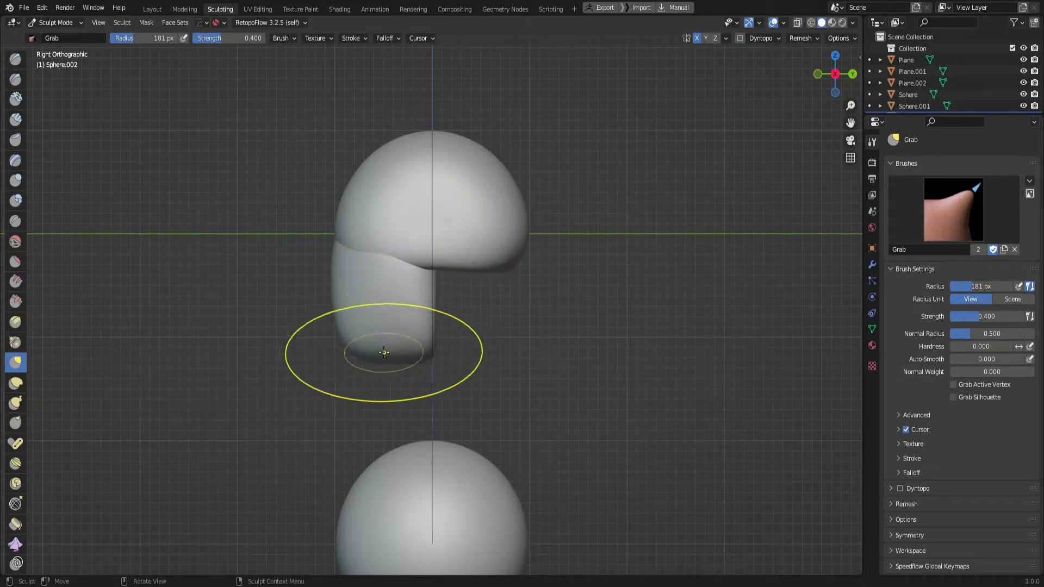
{"action": "key", "text": "KP_1"}
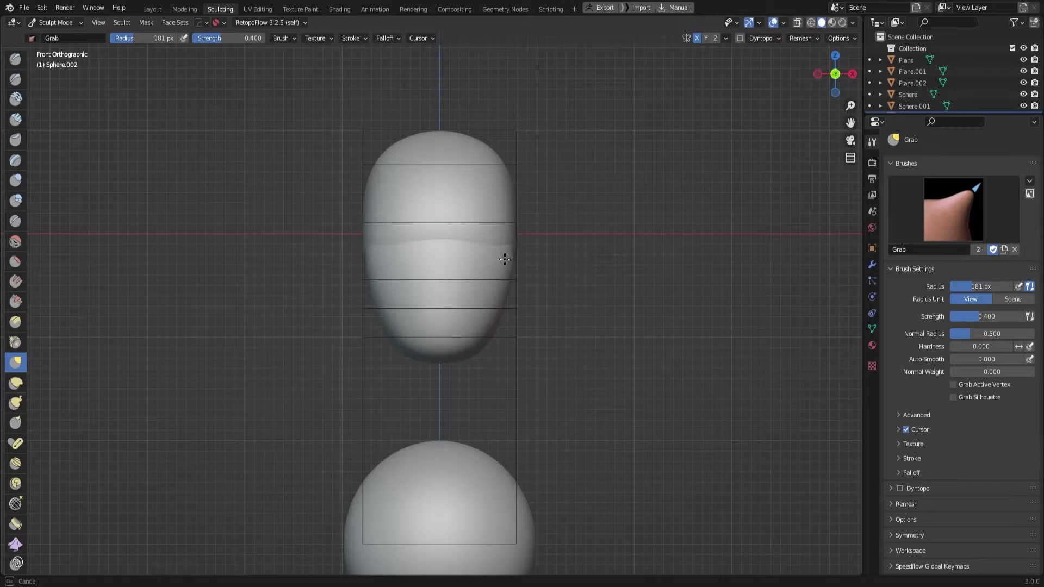
{"action": "middle_click_drag", "start_coordinate": [499, 270], "coordinate": [457, 275]}
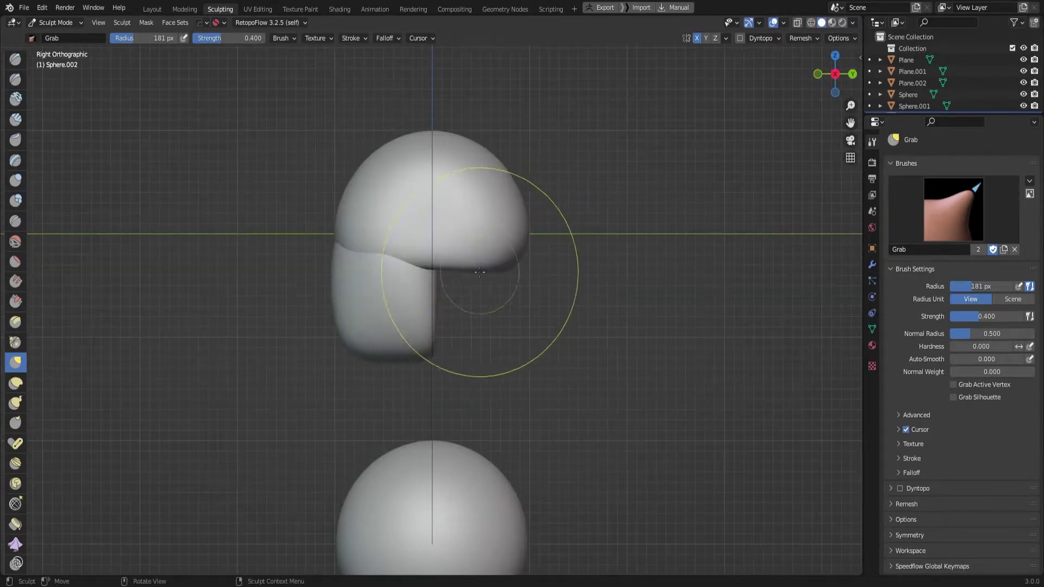
{"action": "key", "text": "KP_1"}
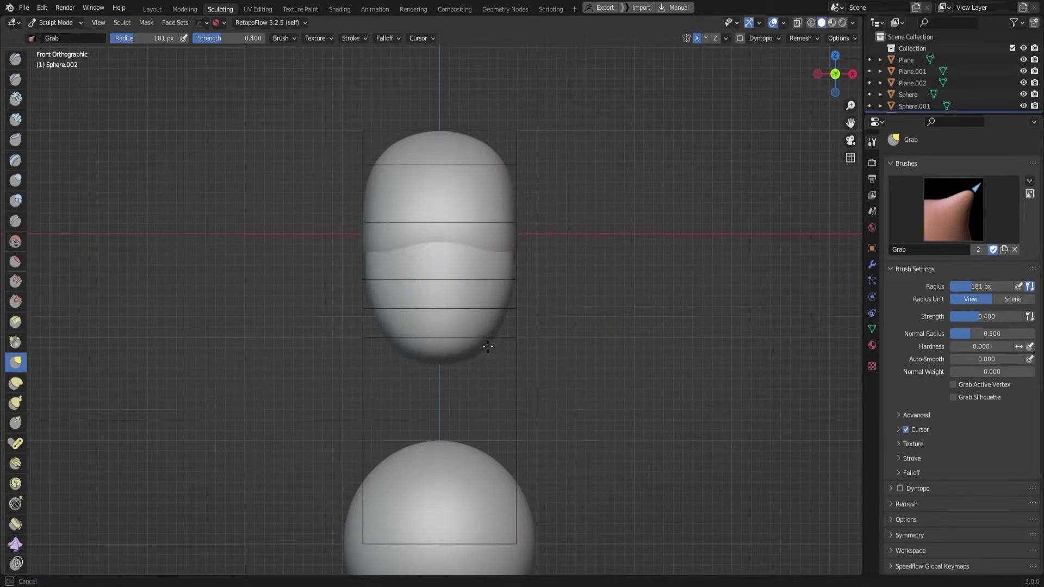
{"action": "mouse_move", "coordinate": [483, 344]}
{"action": "left_mouse_down"}
{"action": "mouse_move", "coordinate": [424, 341]}
{"action": "mouse_move", "coordinate": [467, 348]}
{"action": "mouse_move", "coordinate": [429, 333]}
{"action": "mouse_move", "coordinate": [491, 339]}
{"action": "left_mouse_up"}
{"action": "key", "text": "KP_3"}
{"action": "key", "text": "KP_1"}
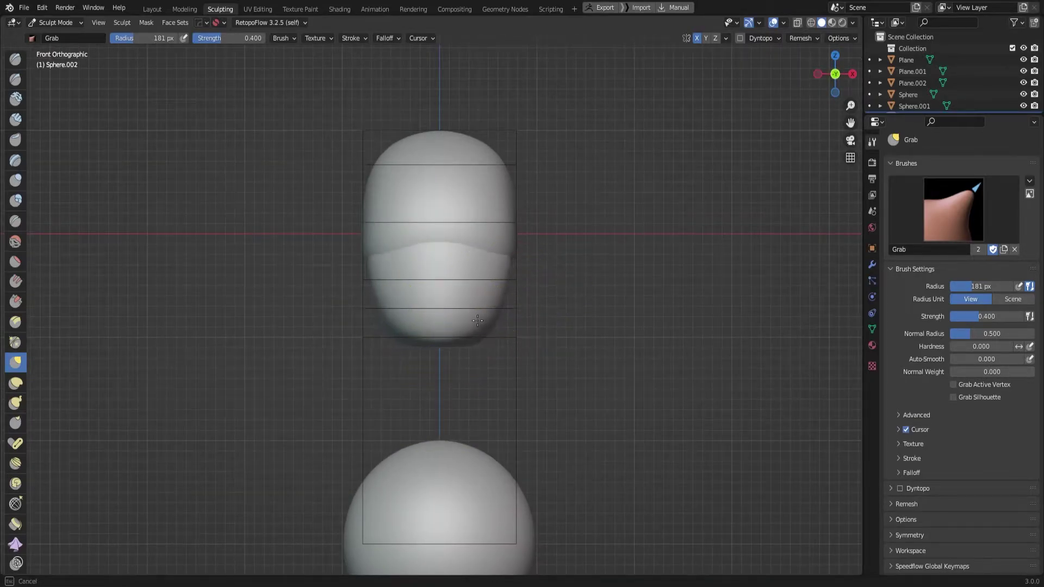
Set the Grab brush radius to 142 px
{"action": "key", "text": "f"}
{"action": "left_click", "coordinate": [467, 346]}
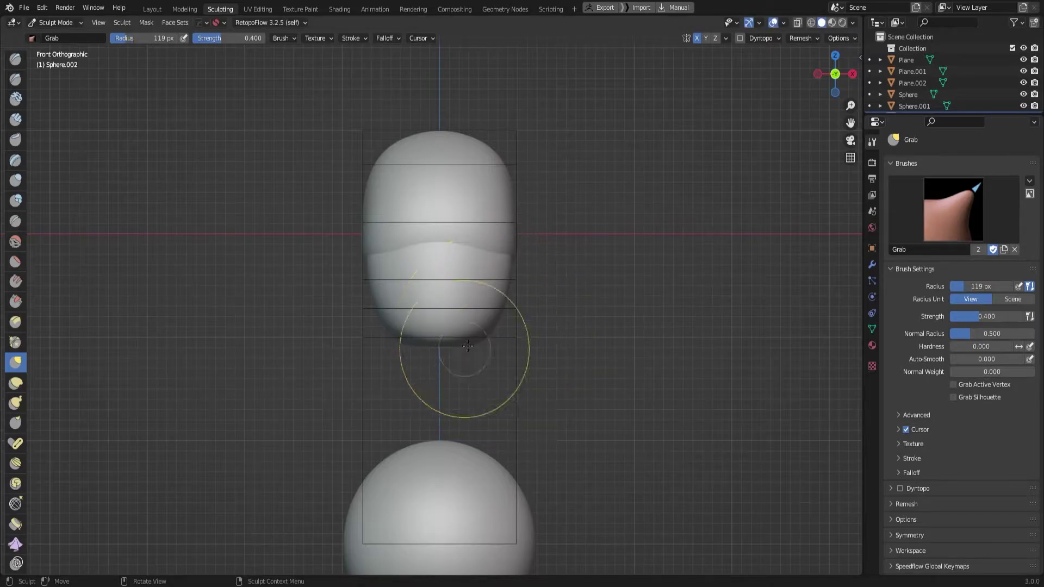
{"action": "key", "text": "f"}
{"action": "left_click", "coordinate": [473, 329]}
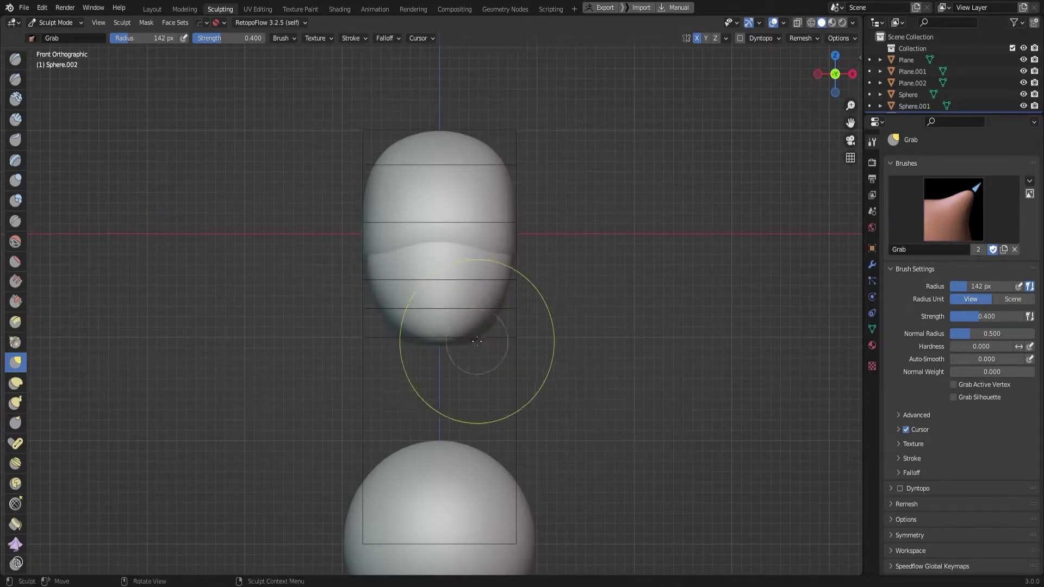
Grab-pull the lower head's bottom edge in side and front views to even it out
{"action": "left_click_drag", "start_coordinate": [477, 341], "coordinate": [441, 342]}
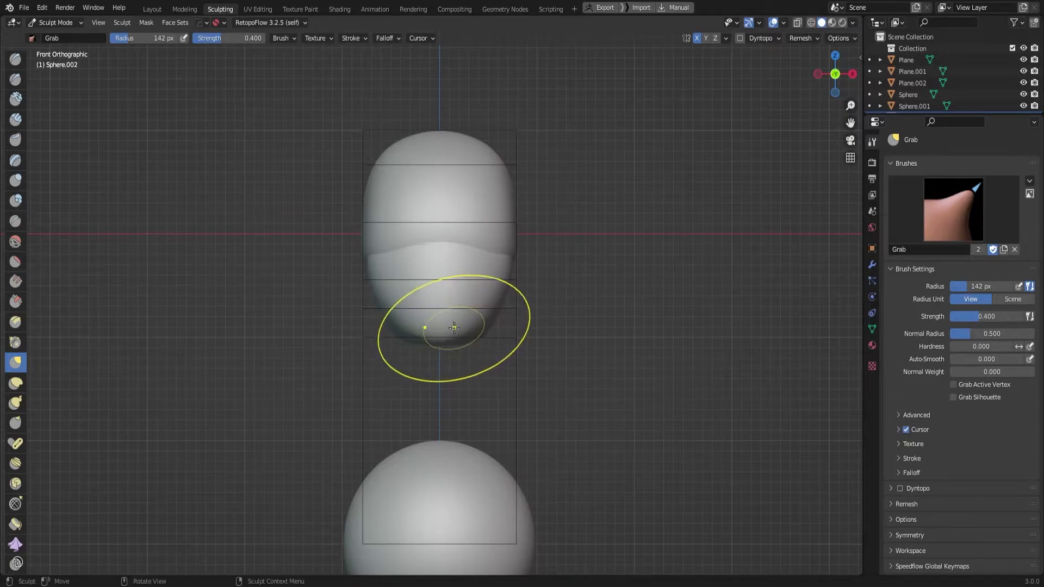
{"action": "key", "text": "KP_3"}
{"action": "left_click_drag", "start_coordinate": [421, 343], "coordinate": [396, 346]}
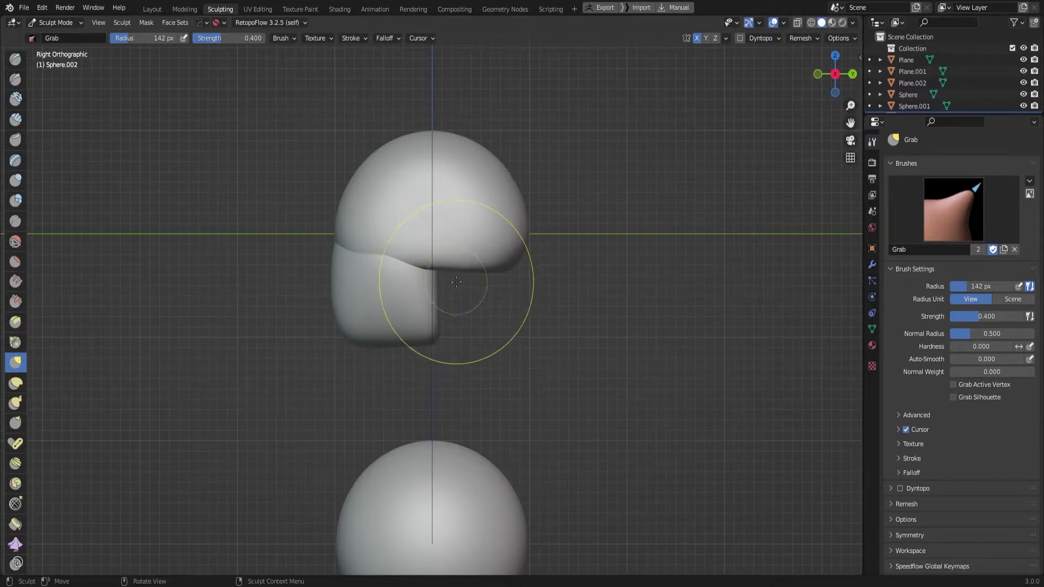
{"action": "key", "text": "KP_1"}
{"action": "left_click_drag", "start_coordinate": [510, 266], "coordinate": [512, 263]}
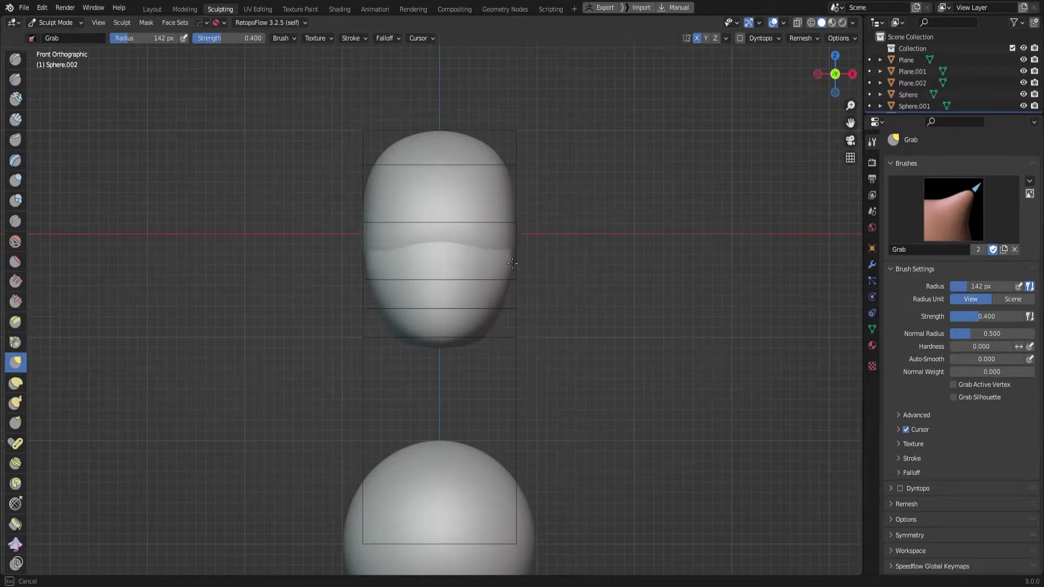
{"action": "middle_click_drag", "start_coordinate": [510, 271], "coordinate": [541, 234], "text": "ctrl"}
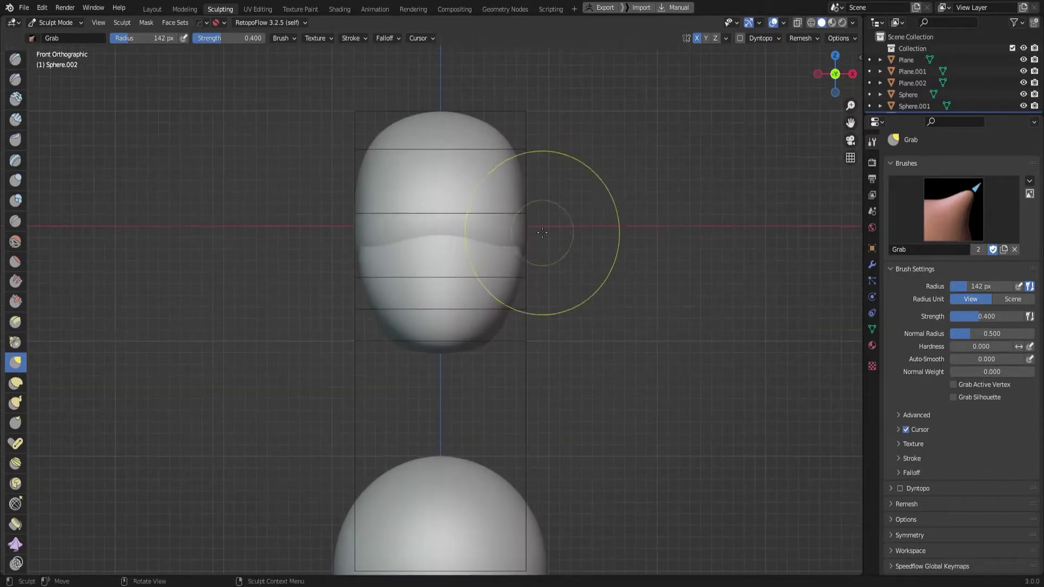
{"action": "scroll", "coordinate": [595, 234], "scroll_direction": "up", "scroll_amount": 1}
{"action": "scroll", "coordinate": [596, 235], "scroll_direction": "down", "scroll_amount": 3}
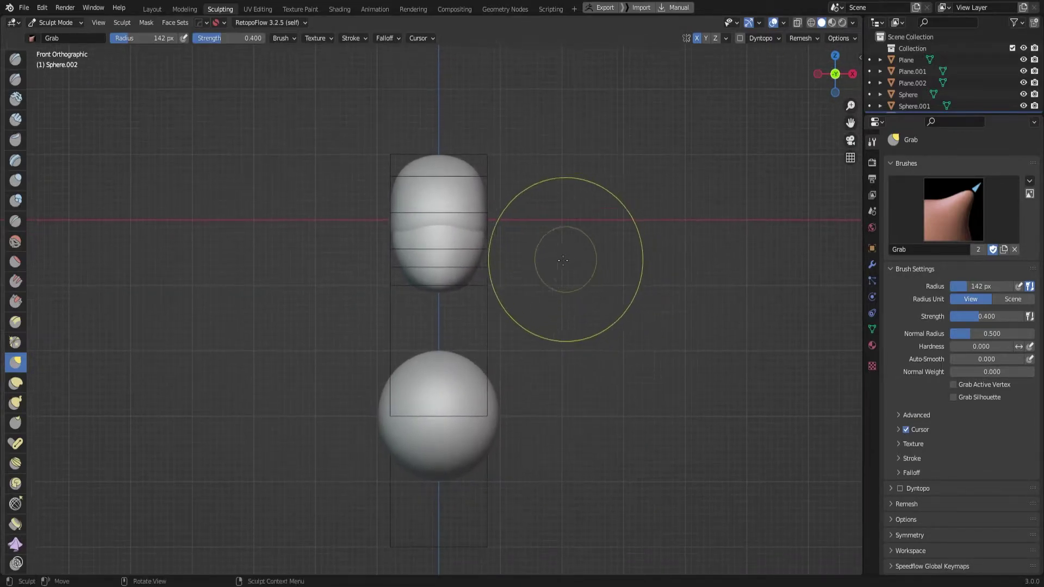
Duplicate the torso sphere, move the copy up between head and torso, and shrink it
{"action": "key", "text": "ctrl+Tab"}
{"action": "left_click", "coordinate": [460, 389]}
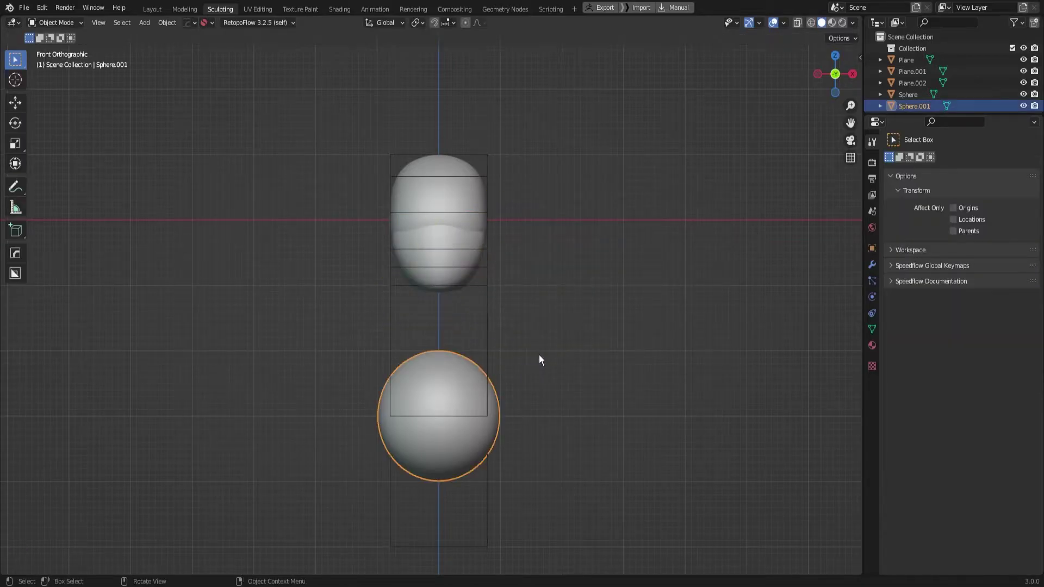
{"action": "key", "text": "shift+d"}
{"action": "key", "text": "z"}
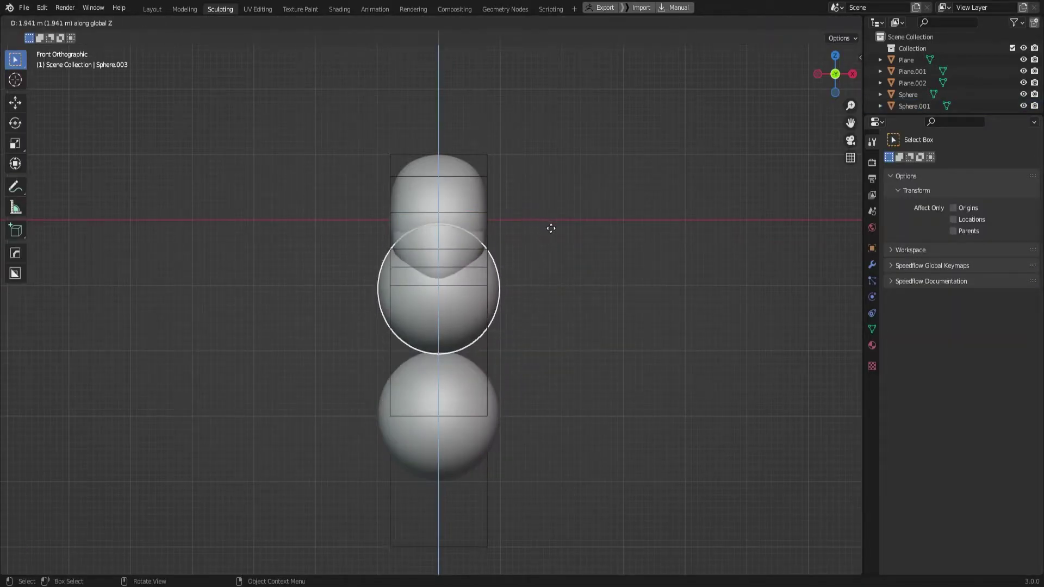
{"action": "left_click", "coordinate": [551, 228]}
{"action": "key", "text": "s"}
{"action": "left_click", "coordinate": [519, 282]}
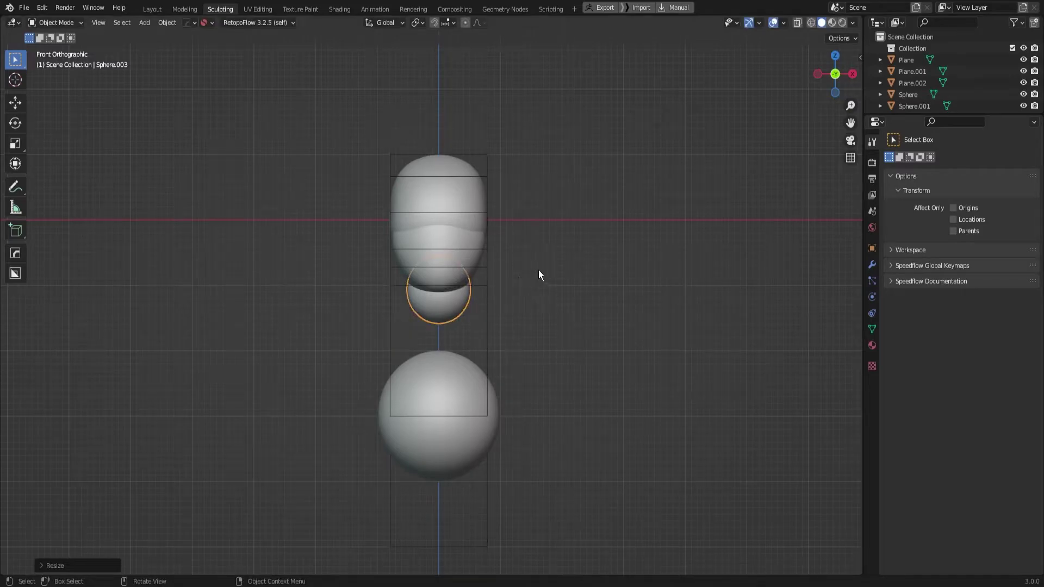
Stretch the copy vertically into a tall neck and raise it slightly in side view
{"action": "key", "text": "s"}
{"action": "key", "text": "z"}
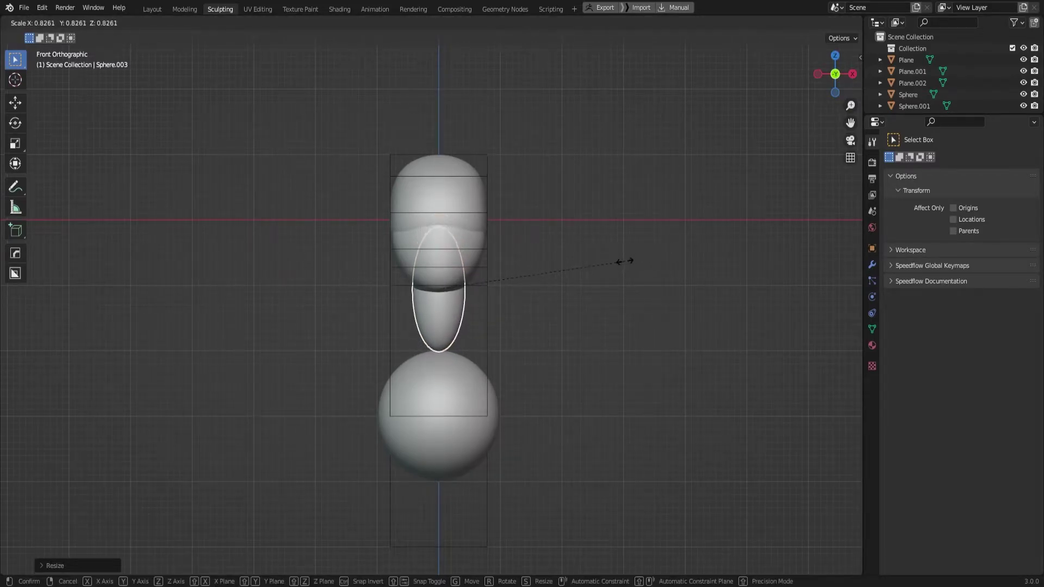
{"action": "left_click", "coordinate": [623, 260]}
{"action": "key", "text": "KP_3"}
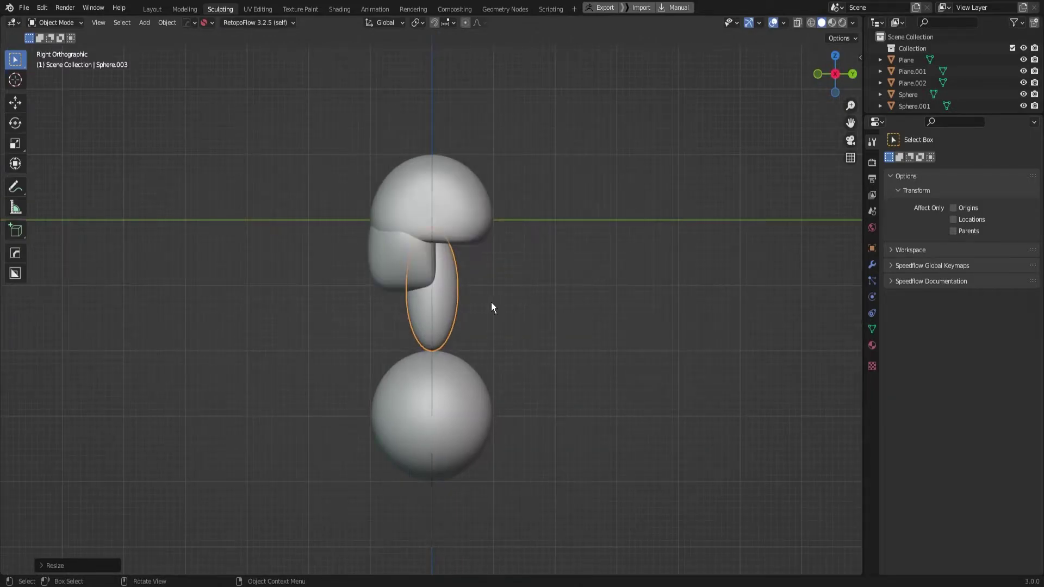
{"action": "key", "text": "g"}
{"action": "key", "text": "z"}
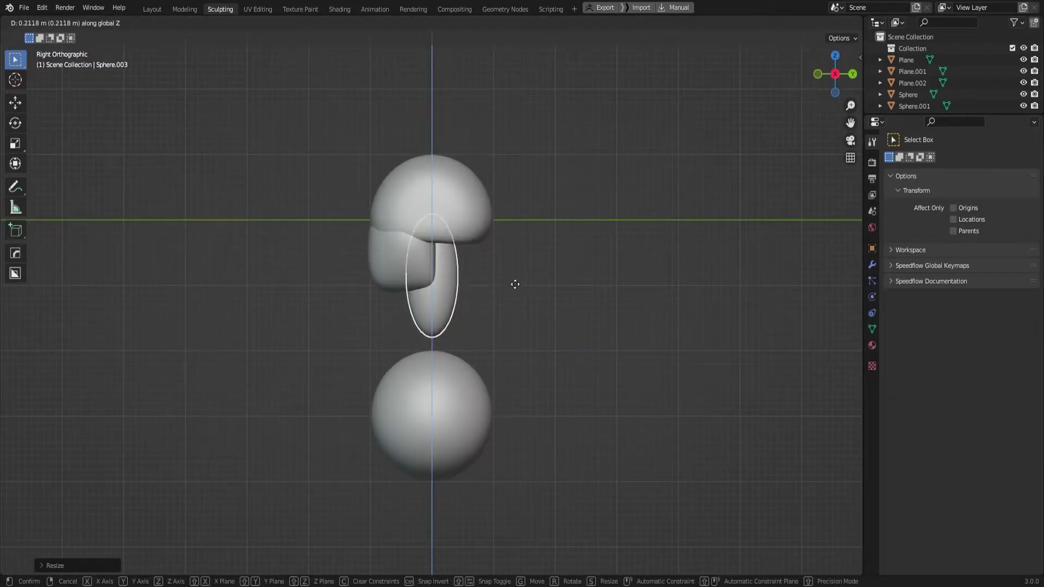
{"action": "left_click", "coordinate": [520, 288]}
Lengthen the neck, scale it slightly larger, and check it from side and back views
{"action": "key", "text": "s"}
{"action": "key", "text": "z"}
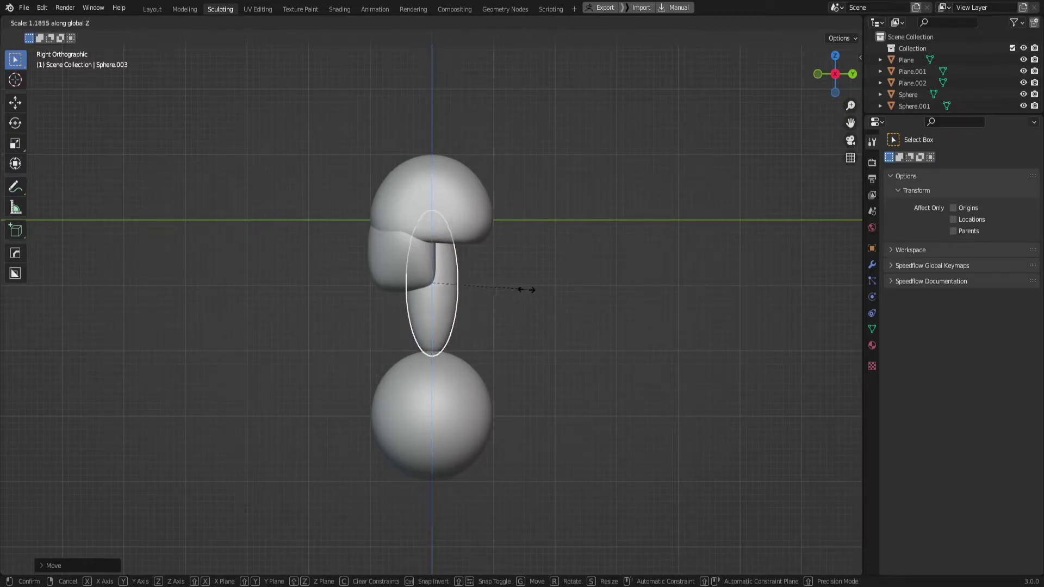
{"action": "left_click", "coordinate": [523, 289]}
{"action": "left_click", "coordinate": [529, 283]}
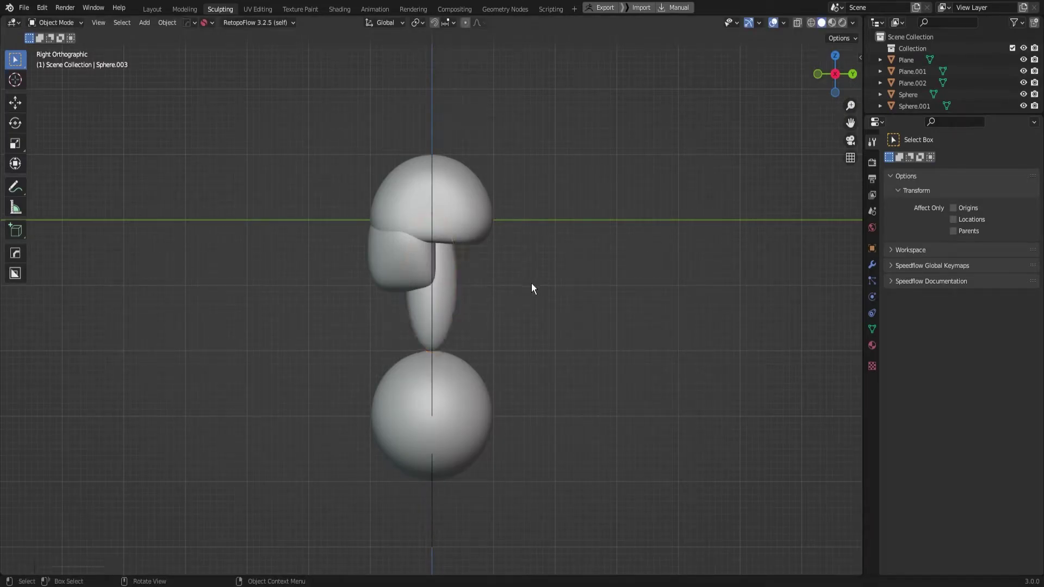
{"action": "key", "text": "KP_1"}
{"action": "key", "text": "KP_3"}
{"action": "key", "text": "s"}
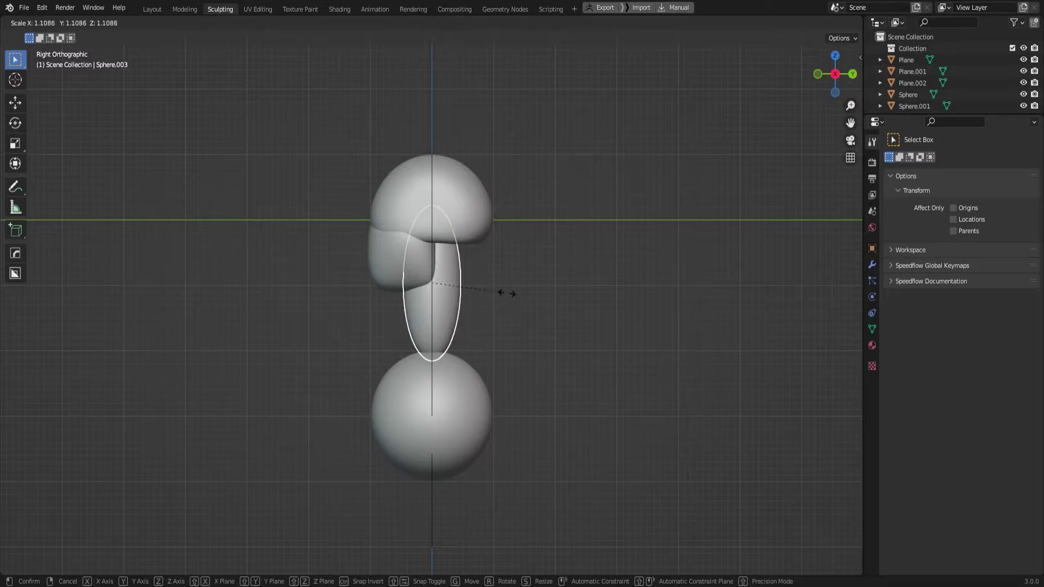
{"action": "left_click", "coordinate": [507, 294]}
{"action": "mouse_move", "coordinate": [511, 287]}
{"action": "middle_mouse_down", "text": "shift"}
{"action": "mouse_move", "coordinate": [511, 315]}
{"action": "mouse_move", "coordinate": [520, 305]}
{"action": "mouse_move", "coordinate": [482, 298]}
{"action": "middle_mouse_up", "text": "shift"}
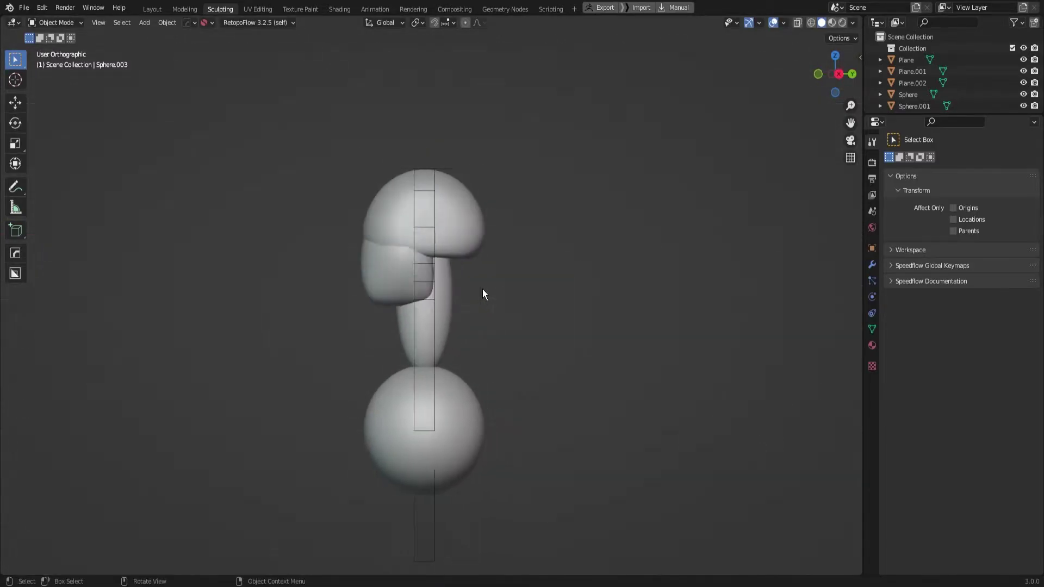
{"action": "key", "text": "KP_3"}
{"action": "key", "text": "KP_1"}
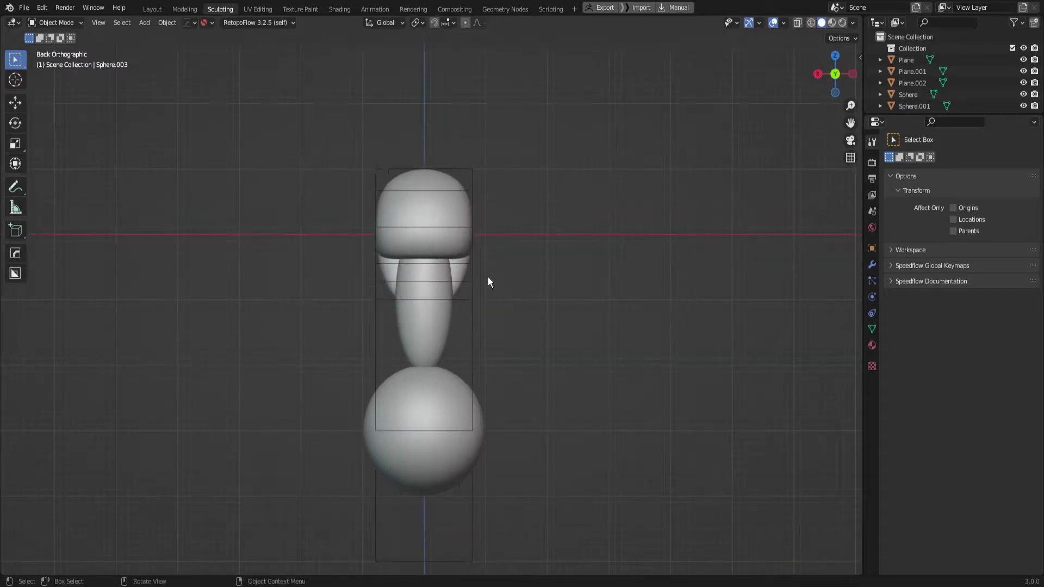
Put the head sphere into Sculpt Mode with the Inflate/Deflate brush
{"action": "middle_click_drag", "start_coordinate": [578, 285], "coordinate": [572, 242]}
{"action": "scroll", "coordinate": [572, 243], "scroll_direction": "up", "scroll_amount": 5}
{"action": "scroll", "coordinate": [594, 267], "scroll_direction": "down", "scroll_amount": 1}
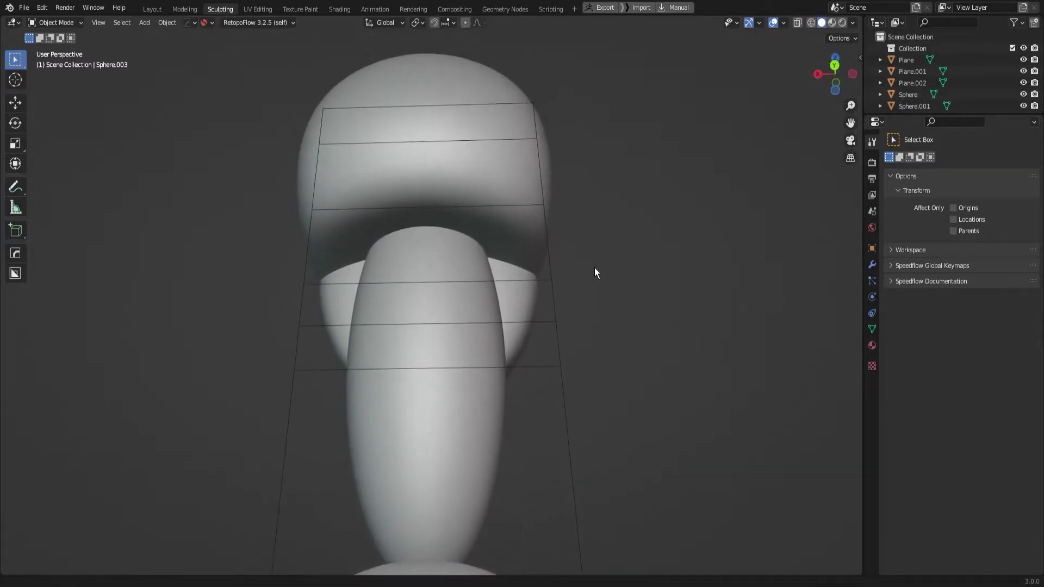
{"action": "left_click", "coordinate": [420, 209]}
{"action": "key", "text": "ctrl+Tab"}
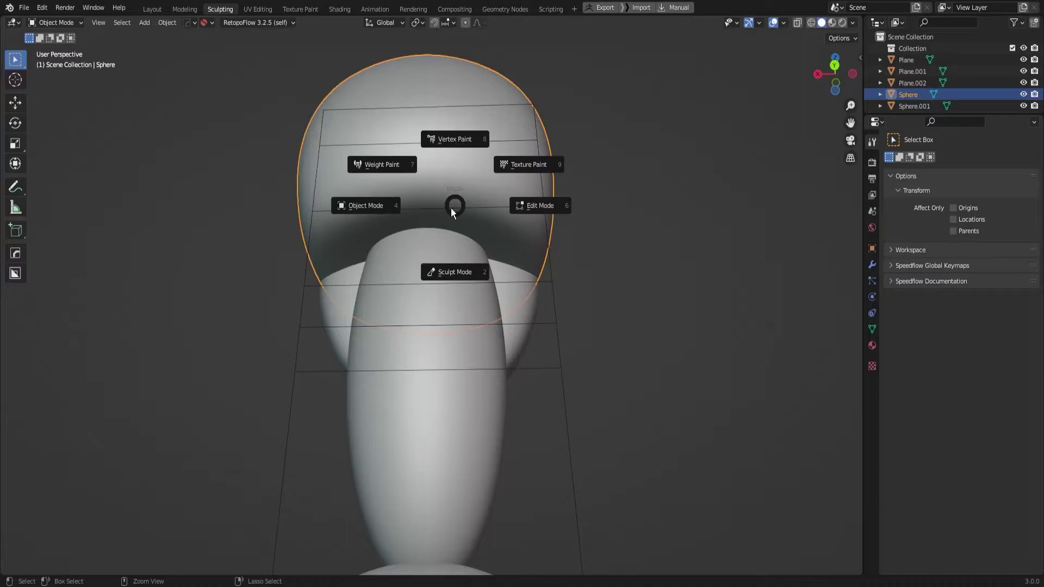
{"action": "key", "text": "ctrl+Tab"}
{"action": "left_click", "coordinate": [432, 261]}
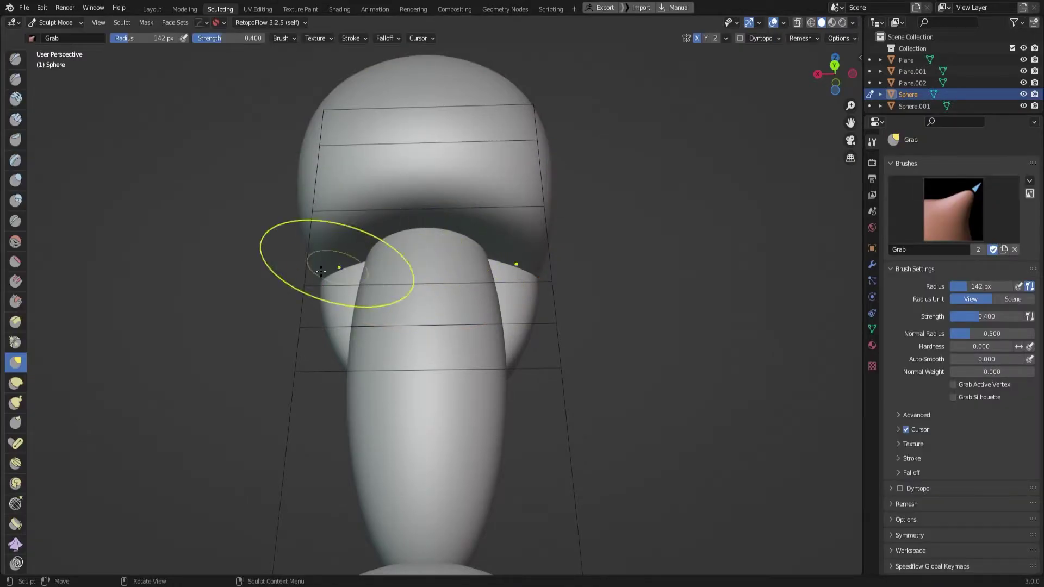
{"action": "left_click", "coordinate": [15, 184]}
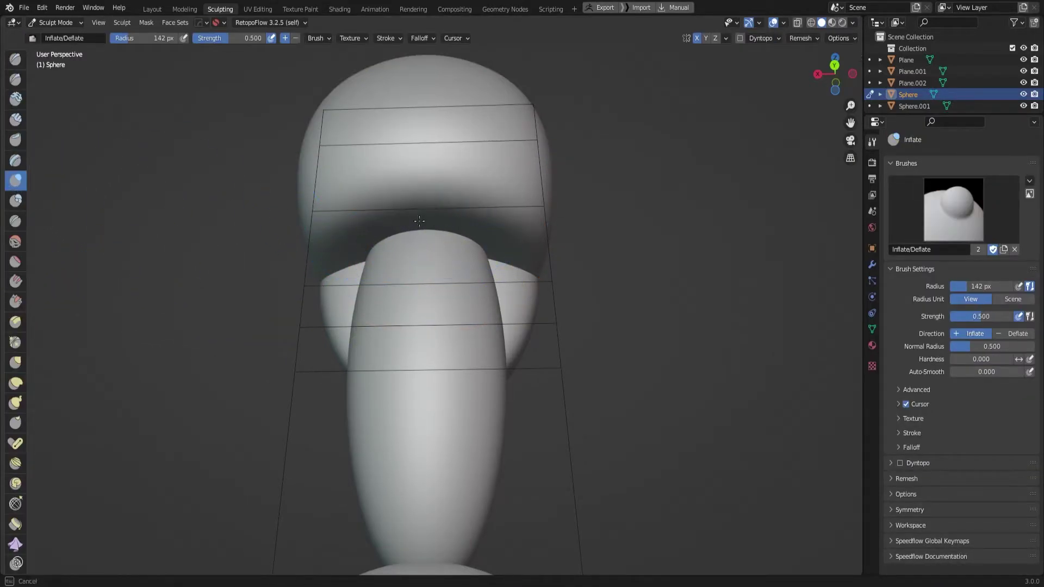
Inspect the head from several angles, frame the front view, and switch sculpting to the neck
{"action": "middle_click_drag", "start_coordinate": [477, 226], "coordinate": [462, 242]}
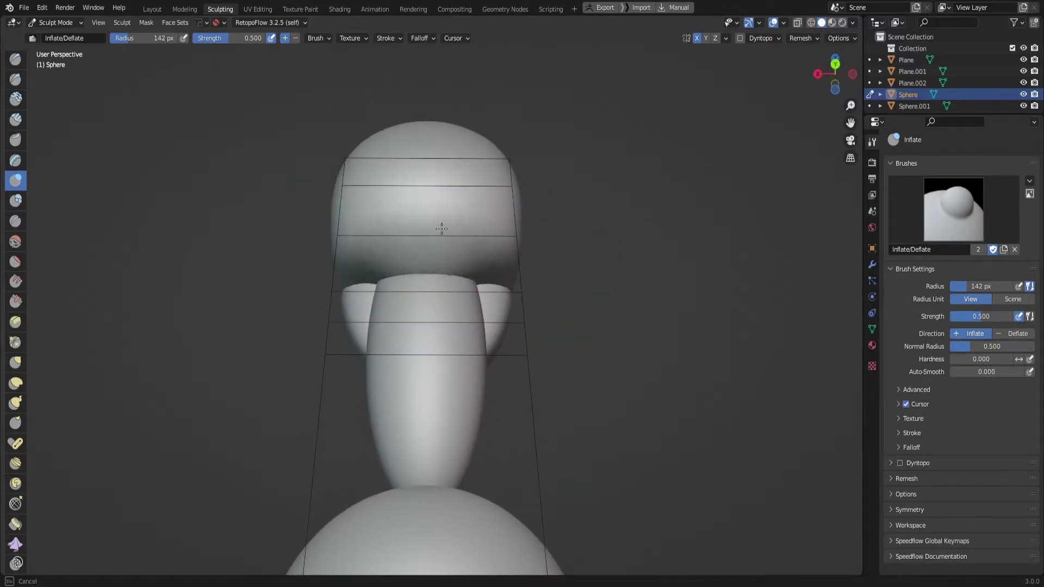
{"action": "mouse_move", "coordinate": [443, 226]}
{"action": "middle_mouse_down"}
{"action": "mouse_move", "coordinate": [498, 245]}
{"action": "mouse_move", "coordinate": [431, 230]}
{"action": "mouse_move", "coordinate": [370, 286]}
{"action": "mouse_move", "coordinate": [357, 201]}
{"action": "middle_mouse_up"}
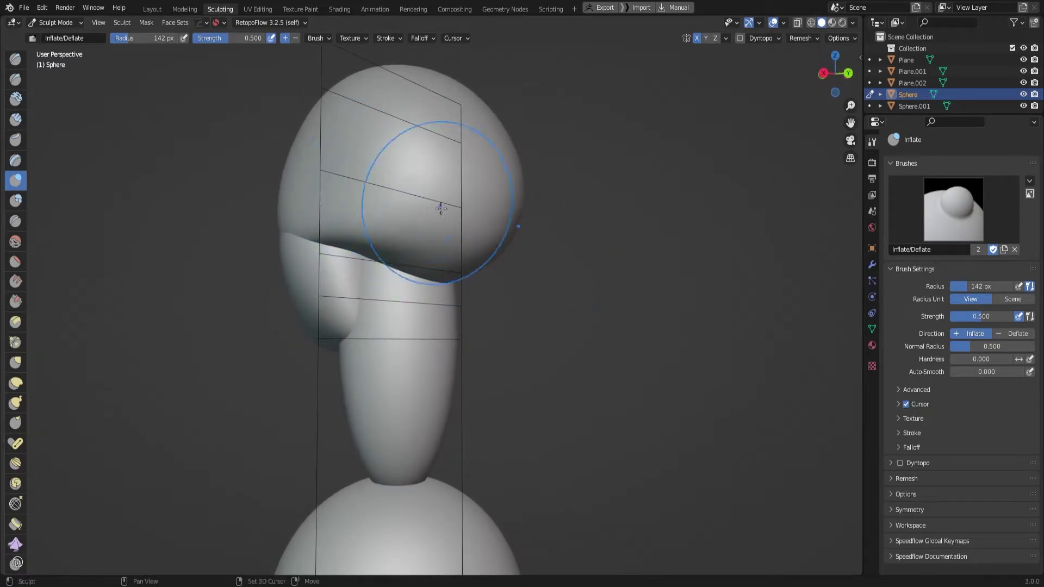
{"action": "mouse_move", "coordinate": [441, 208]}
{"action": "middle_mouse_down"}
{"action": "mouse_move", "coordinate": [443, 233]}
{"action": "mouse_move", "coordinate": [608, 274]}
{"action": "mouse_move", "coordinate": [601, 226]}
{"action": "mouse_move", "coordinate": [575, 239]}
{"action": "middle_mouse_up"}
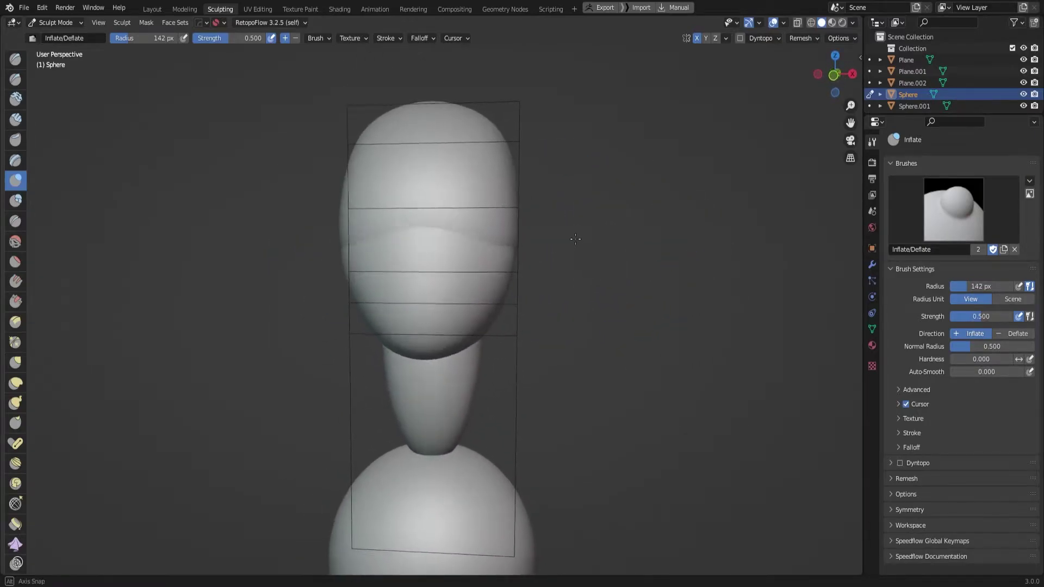
{"action": "mouse_move", "coordinate": [575, 239]}
{"action": "middle_mouse_down"}
{"action": "mouse_move", "coordinate": [729, 226]}
{"action": "mouse_move", "coordinate": [521, 220]}
{"action": "mouse_move", "coordinate": [578, 238]}
{"action": "middle_mouse_up"}
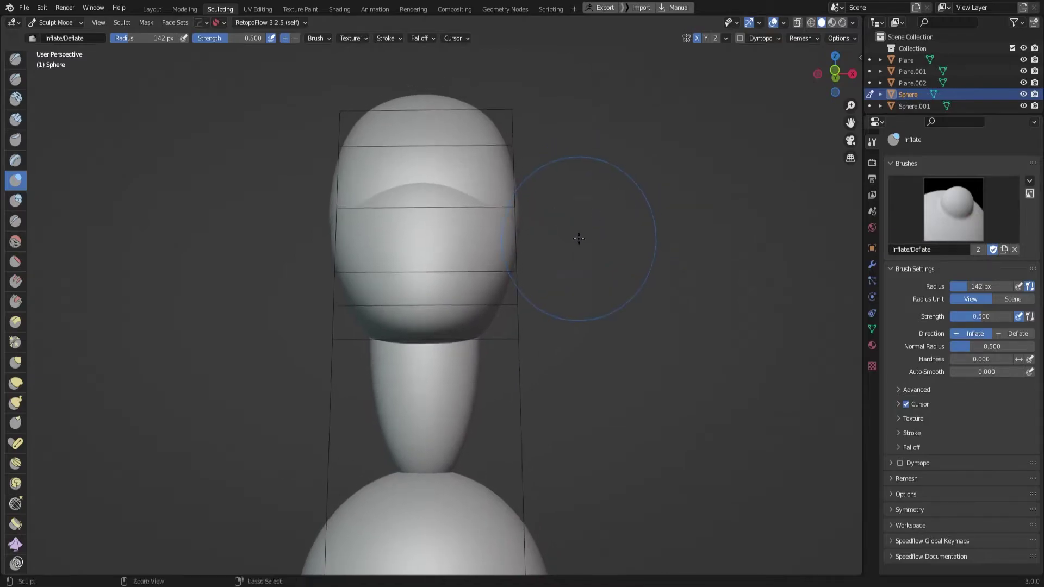
{"action": "key", "text": "KP_1"}
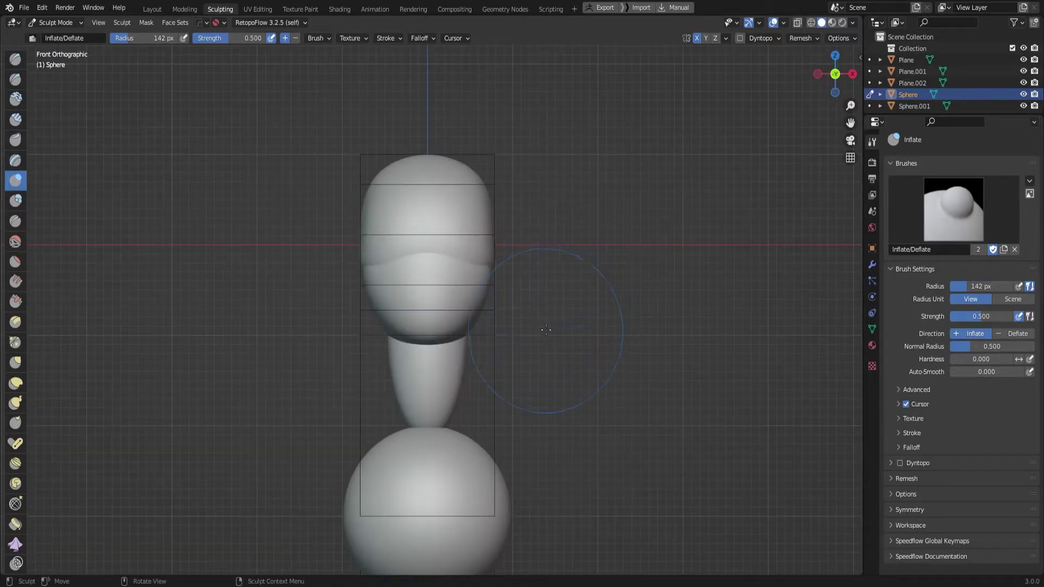
{"action": "scroll", "coordinate": [556, 260], "scroll_direction": "up", "scroll_amount": 2}
{"action": "middle_click_drag", "start_coordinate": [556, 260], "coordinate": [620, 185], "text": "shift"}
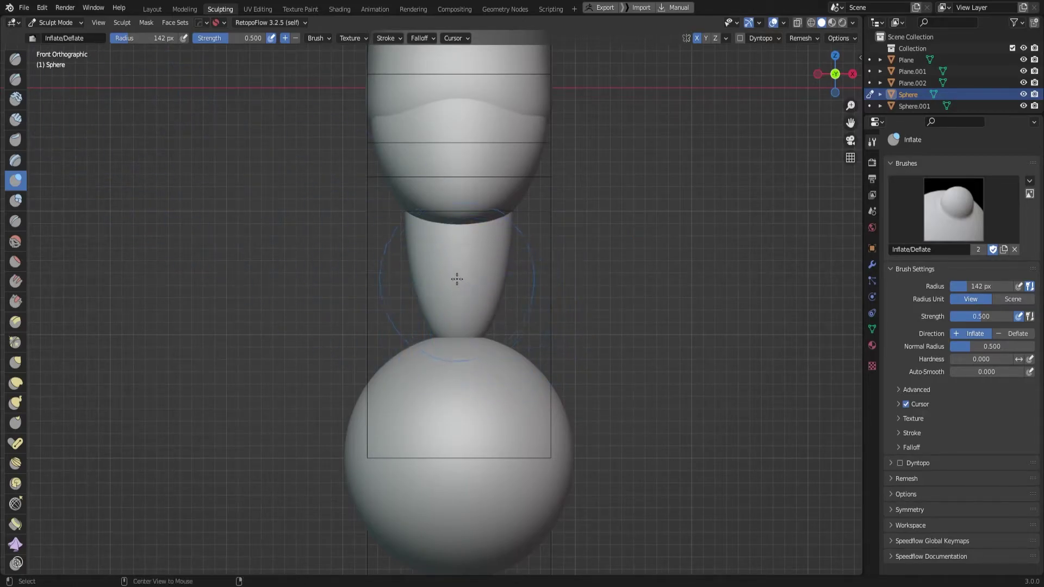
{"action": "key", "text": "alt+q"}
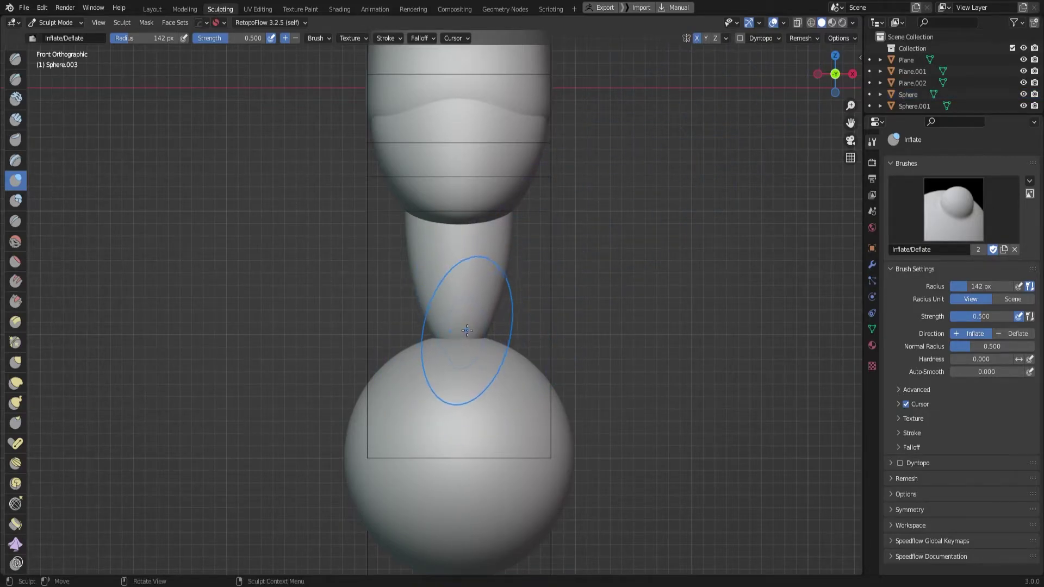
With the Grab brush, round the neck and reshape its head and torso junctions in side view
{"action": "key", "text": "g"}
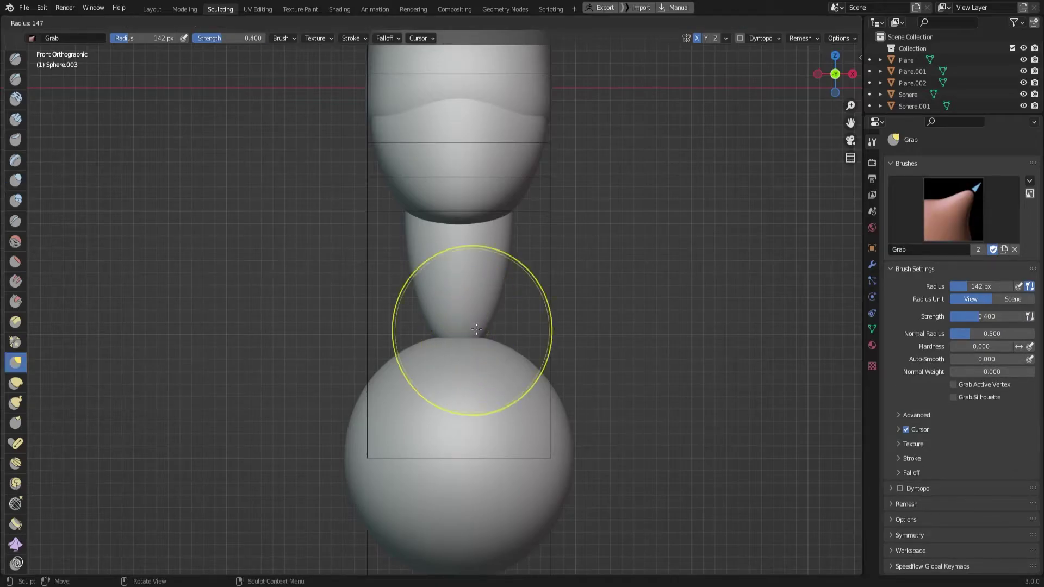
{"action": "key", "text": "f"}
{"action": "mouse_move", "coordinate": [466, 343]}
{"action": "left_mouse_down"}
{"action": "mouse_move", "coordinate": [460, 320]}
{"action": "mouse_move", "coordinate": [507, 302]}
{"action": "left_mouse_up"}
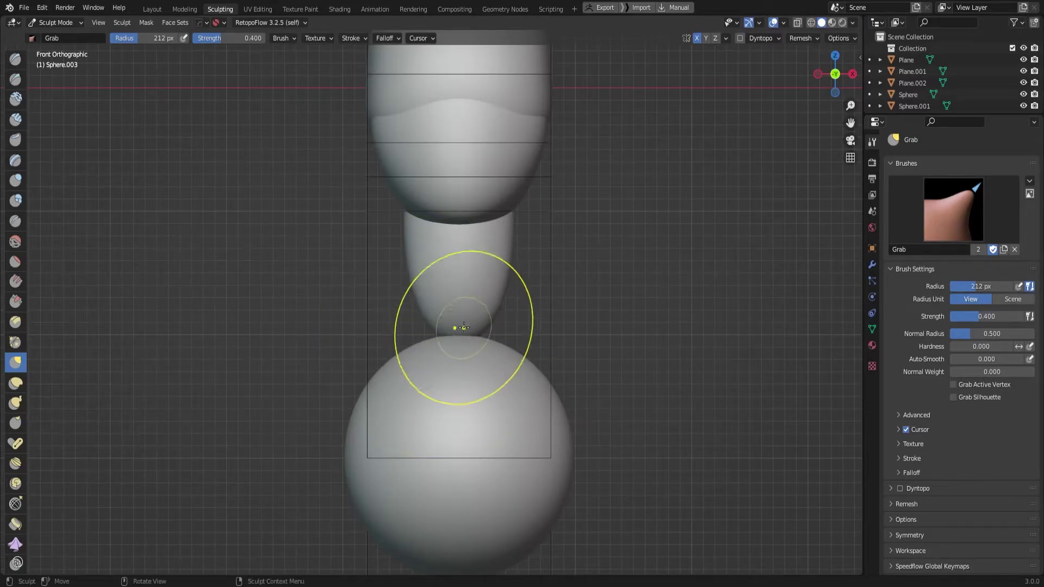
{"action": "key", "text": "KP_3"}
{"action": "left_click_drag", "start_coordinate": [383, 322], "coordinate": [436, 324]}
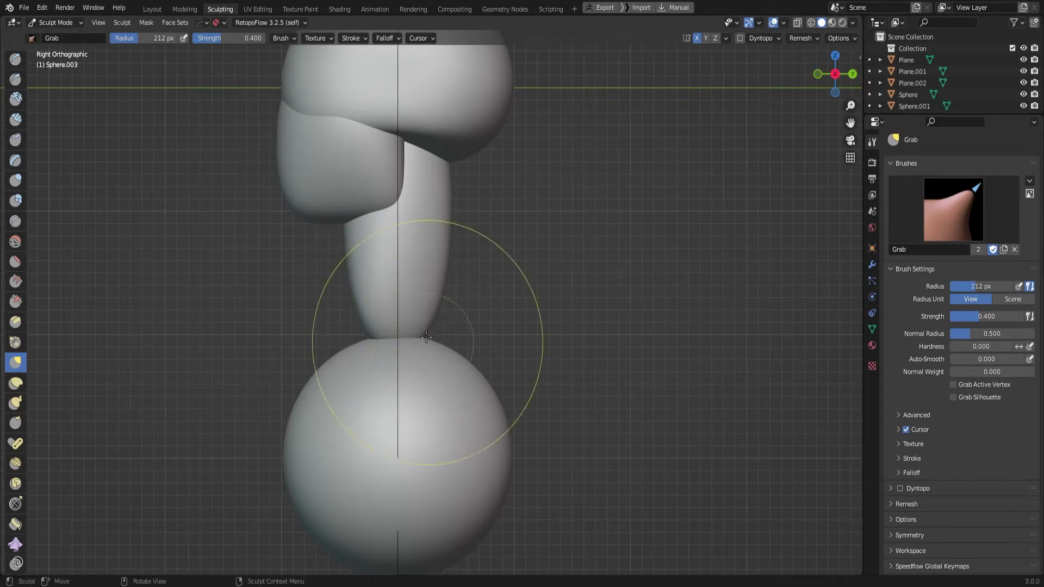
{"action": "left_click_drag", "start_coordinate": [441, 152], "coordinate": [448, 145]}
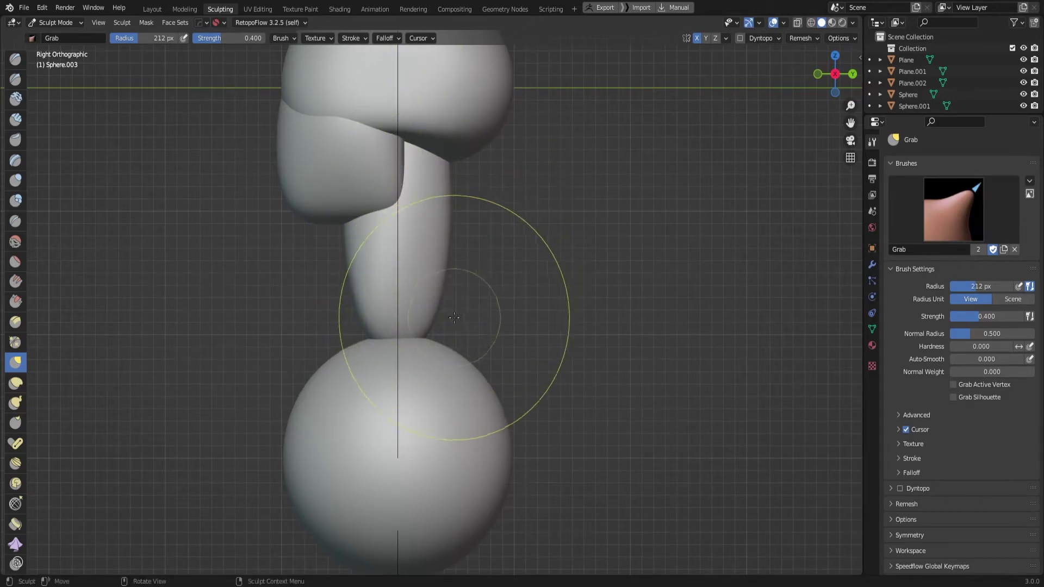
{"action": "left_click_drag", "start_coordinate": [455, 326], "coordinate": [426, 361]}
{"action": "left_click_drag", "start_coordinate": [412, 396], "coordinate": [369, 378]}
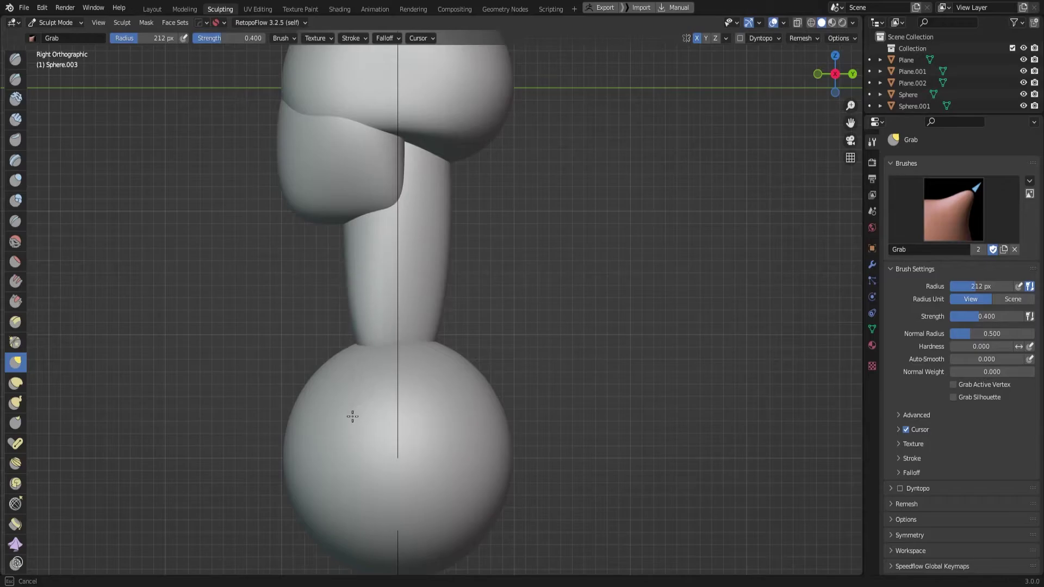
{"action": "mouse_move", "coordinate": [352, 417]}
{"action": "left_mouse_down"}
{"action": "mouse_move", "coordinate": [408, 319]}
{"action": "mouse_move", "coordinate": [415, 340]}
{"action": "mouse_move", "coordinate": [366, 320]}
{"action": "left_mouse_up"}
At a 147 px radius, reshape the upper neck and straighten its sides in front view
{"action": "key", "text": "f"}
{"action": "left_click", "coordinate": [426, 267]}
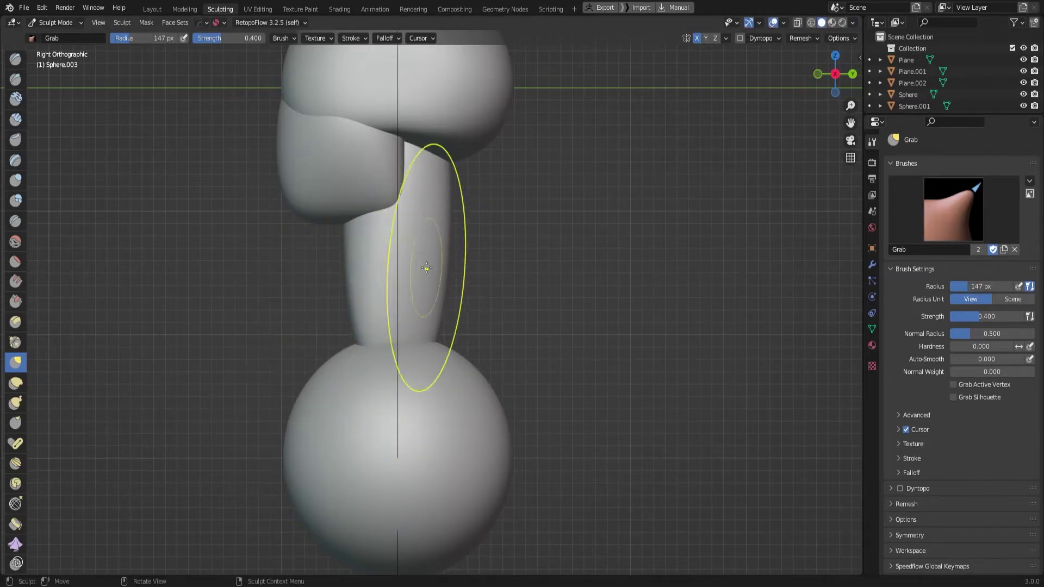
{"action": "left_click_drag", "start_coordinate": [426, 267], "coordinate": [435, 245]}
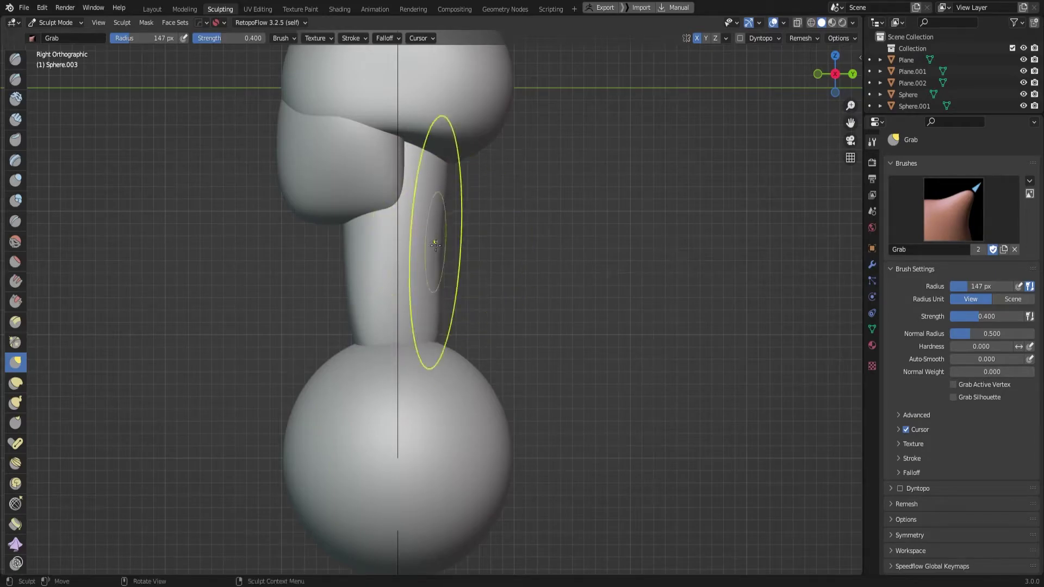
{"action": "left_click_drag", "start_coordinate": [448, 328], "coordinate": [483, 311]}
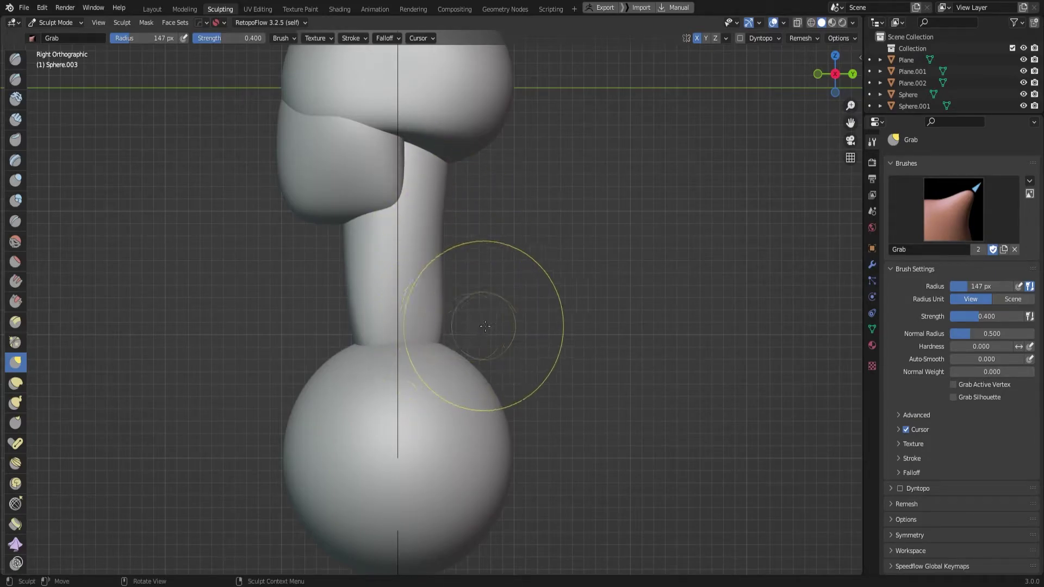
{"action": "key", "text": "KP_1"}
{"action": "mouse_move", "coordinate": [505, 276]}
{"action": "left_mouse_down"}
{"action": "mouse_move", "coordinate": [486, 249]}
{"action": "mouse_move", "coordinate": [500, 260]}
{"action": "mouse_move", "coordinate": [496, 281]}
{"action": "left_mouse_up"}
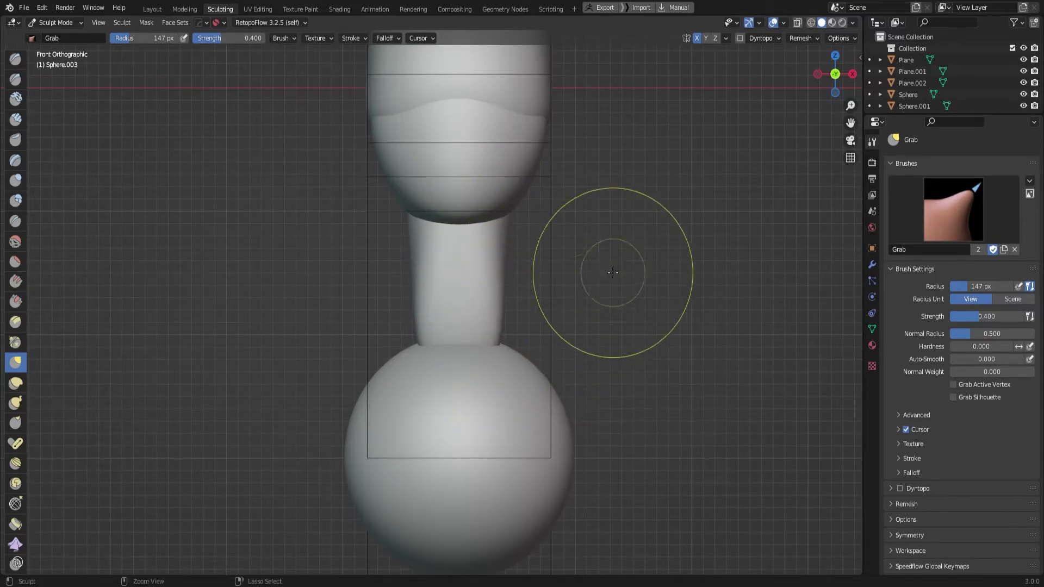
Shrink the Grab brush to 104 px and orbit around to inspect the neck
{"action": "scroll", "coordinate": [586, 336], "scroll_direction": "down", "scroll_amount": 2}
{"action": "mouse_move", "coordinate": [585, 336]}
{"action": "middle_mouse_down"}
{"action": "mouse_move", "coordinate": [473, 341]}
{"action": "mouse_move", "coordinate": [590, 333]}
{"action": "middle_mouse_up"}
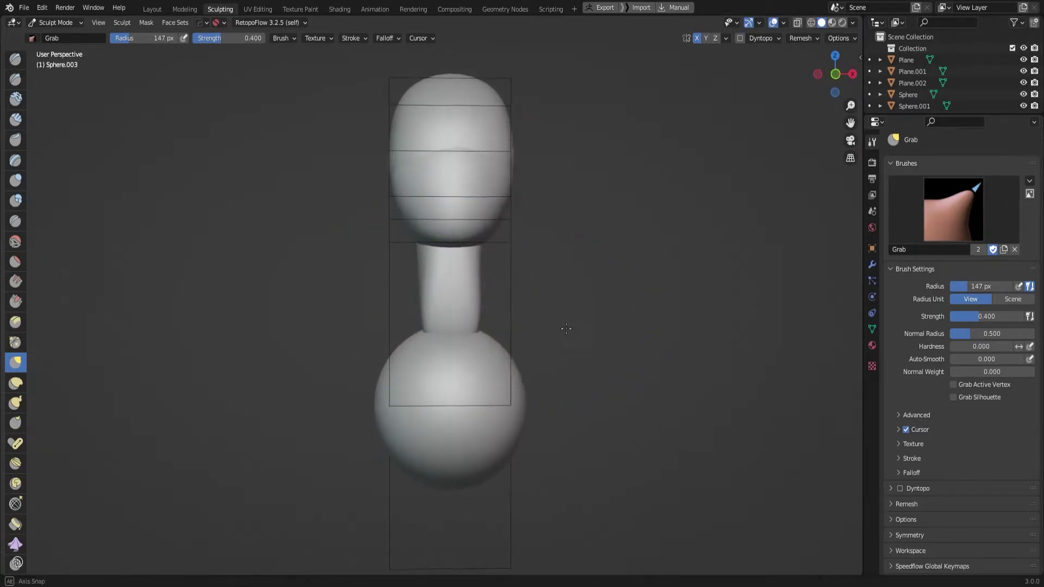
{"action": "mouse_move", "coordinate": [543, 302]}
{"action": "middle_mouse_down", "text": "ctrl"}
{"action": "mouse_move", "coordinate": [482, 288]}
{"action": "mouse_move", "coordinate": [440, 250]}
{"action": "middle_mouse_up", "text": "ctrl"}
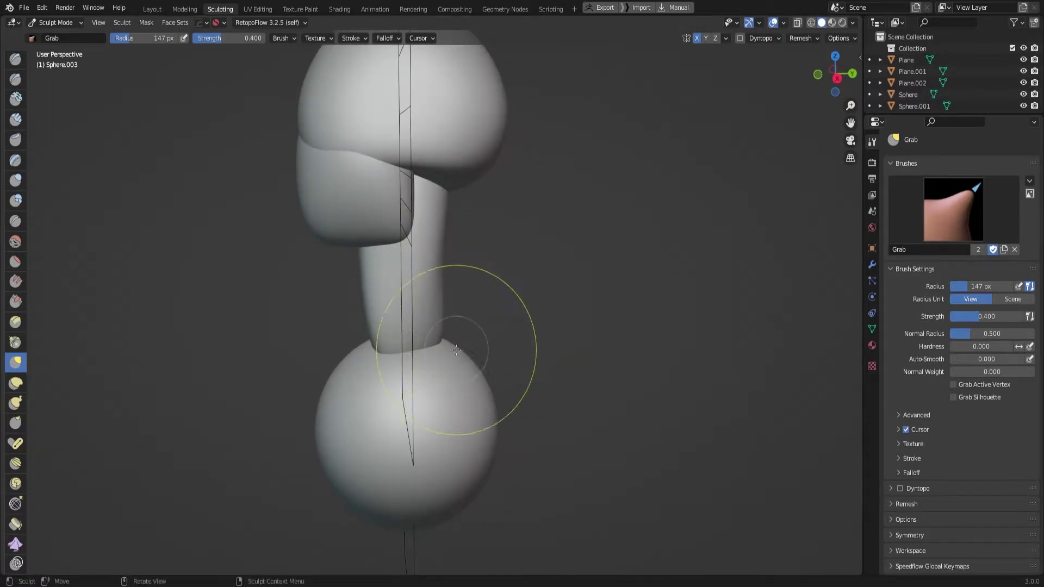
{"action": "middle_click_drag", "start_coordinate": [456, 349], "coordinate": [592, 299], "text": "alt"}
{"action": "key", "text": "f"}
{"action": "left_click", "coordinate": [537, 327]}
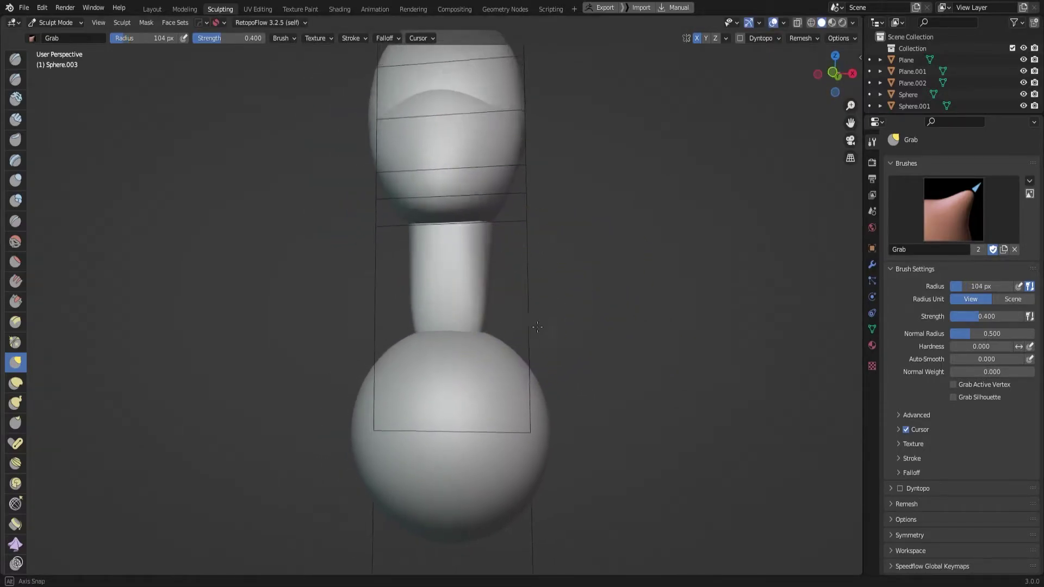
{"action": "mouse_move", "coordinate": [537, 326]}
{"action": "middle_mouse_down"}
{"action": "mouse_move", "coordinate": [435, 254]}
{"action": "mouse_move", "coordinate": [537, 333]}
{"action": "mouse_move", "coordinate": [636, 318]}
{"action": "middle_mouse_up"}
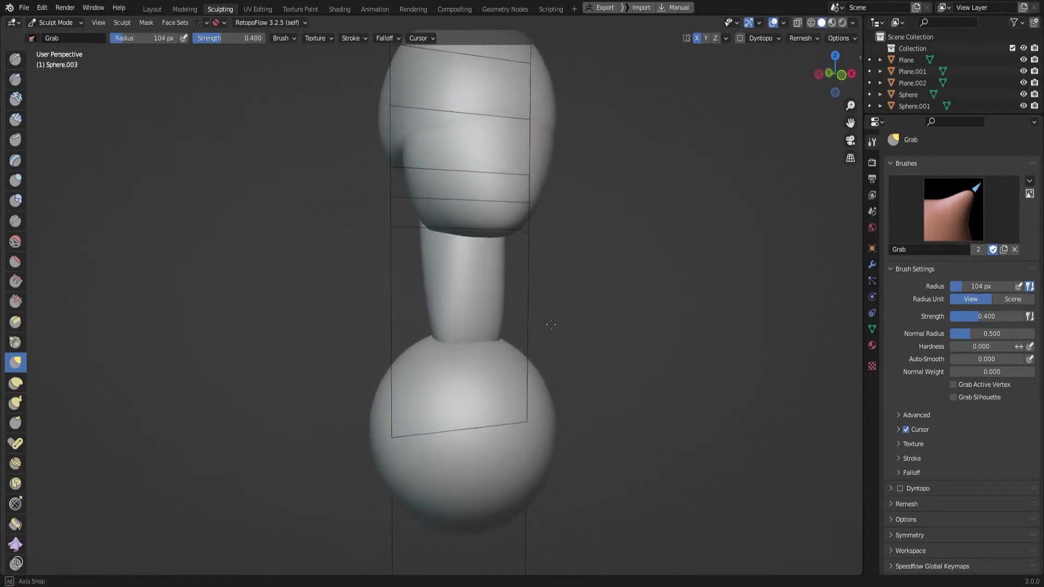
{"action": "mouse_move", "coordinate": [475, 291]}
{"action": "middle_mouse_down", "text": "alt"}
{"action": "mouse_move", "coordinate": [646, 320]}
{"action": "mouse_move", "coordinate": [572, 268]}
{"action": "mouse_move", "coordinate": [560, 275]}
{"action": "mouse_move", "coordinate": [594, 268]}
{"action": "middle_mouse_up", "text": "alt"}
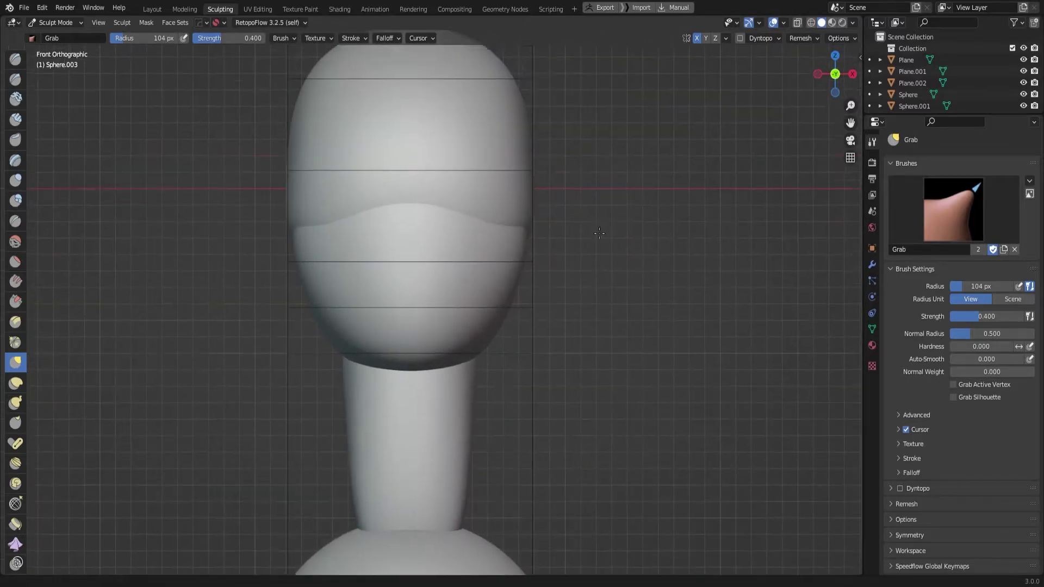
Switch sculpting to the head sphere and voxel-remesh it at 0.01 m
{"action": "scroll", "coordinate": [597, 234], "scroll_direction": "up", "scroll_amount": 2}
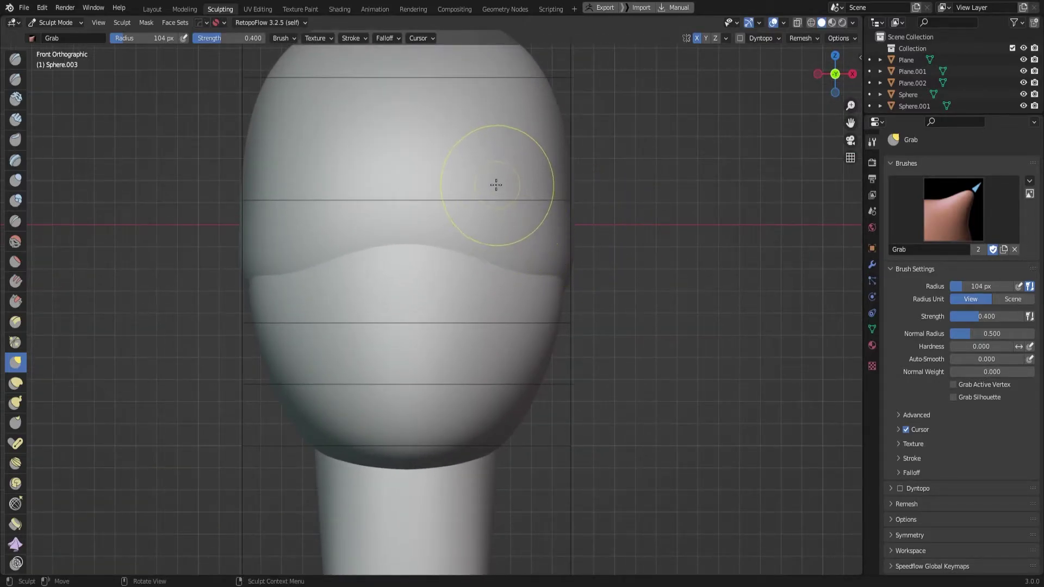
{"action": "key", "text": "alt+q"}
{"action": "scroll", "coordinate": [508, 194], "scroll_direction": "down", "scroll_amount": 1}
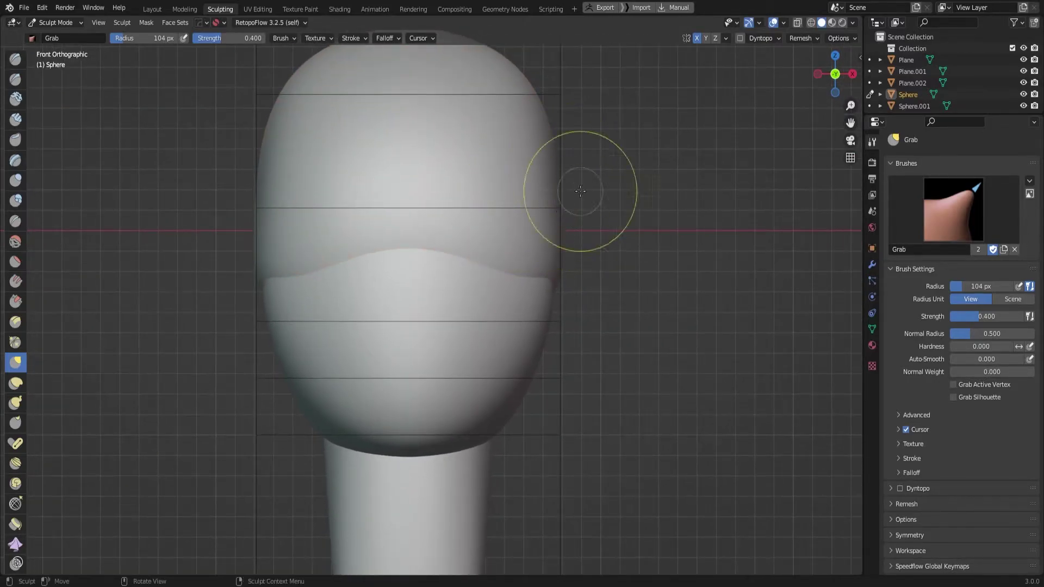
{"action": "left_click", "coordinate": [804, 39]}
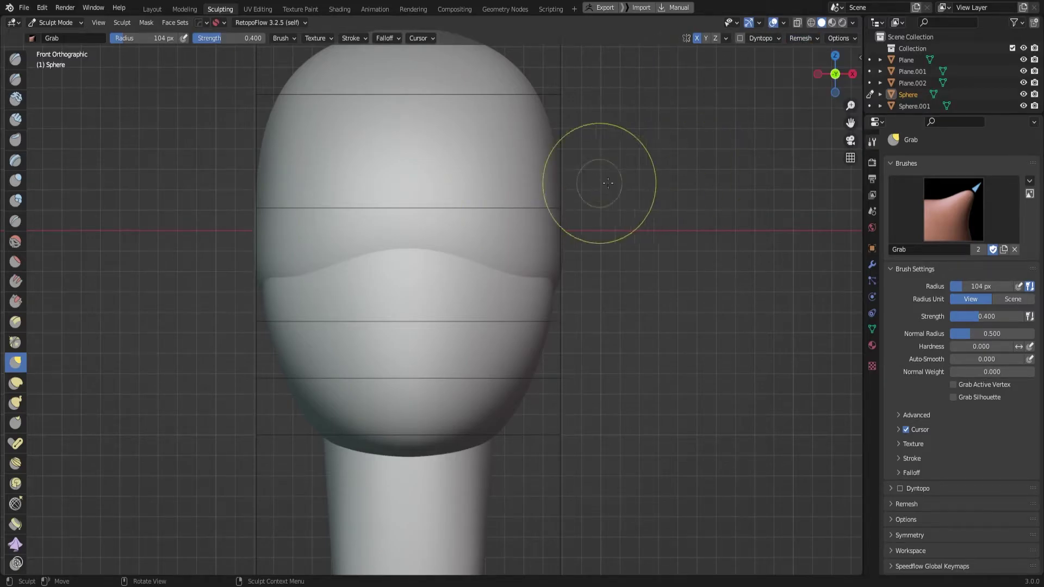
{"action": "left_click", "coordinate": [805, 39]}
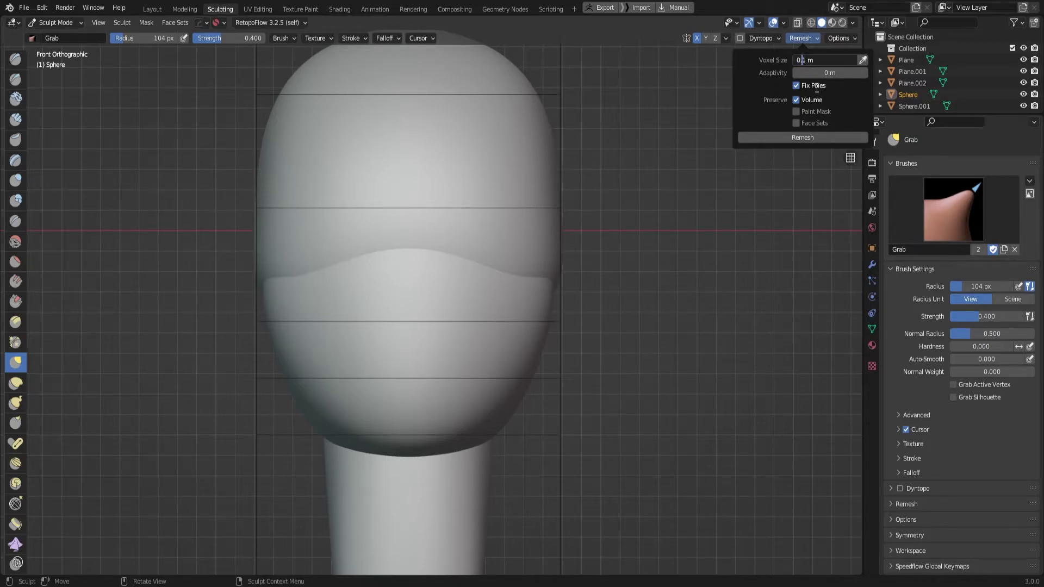
{"action": "type", "text": "0"}
{"action": "left_click", "coordinate": [803, 139]}
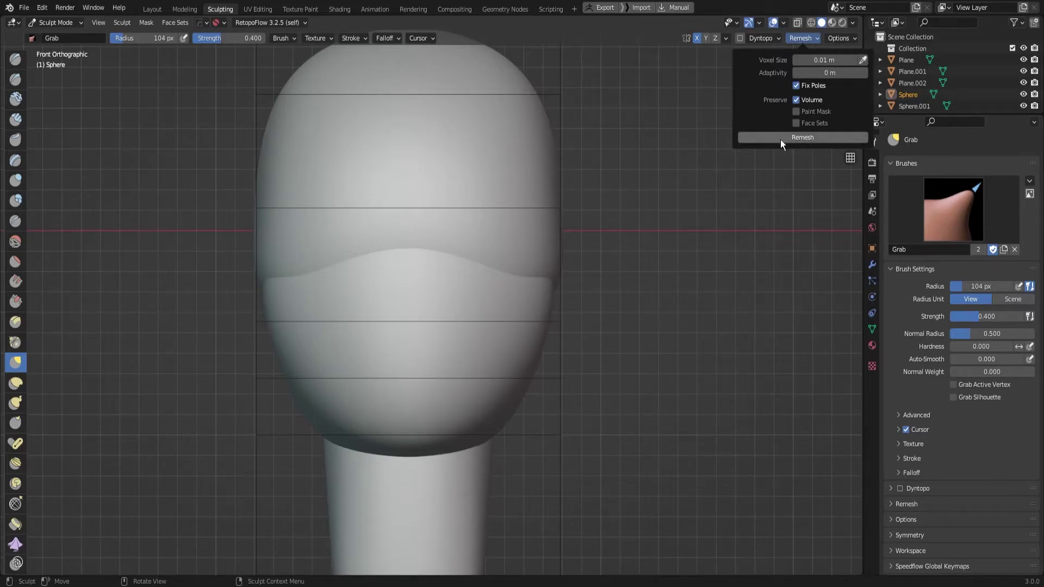
{"action": "left_click", "coordinate": [781, 139]}
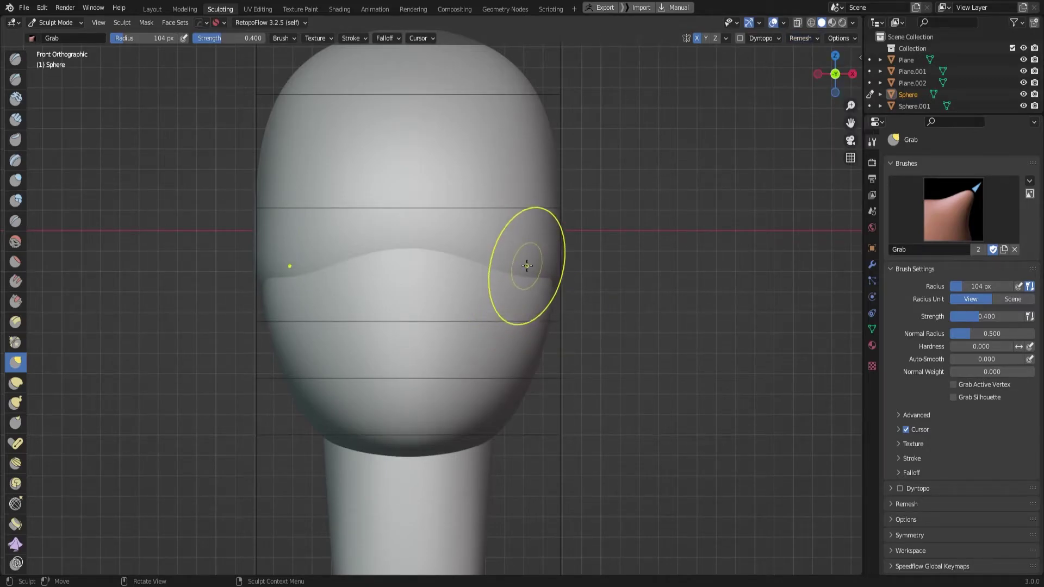
Inspect the head's dense remeshed geometry and save the blend file
{"action": "key", "text": "ctrl+r"}
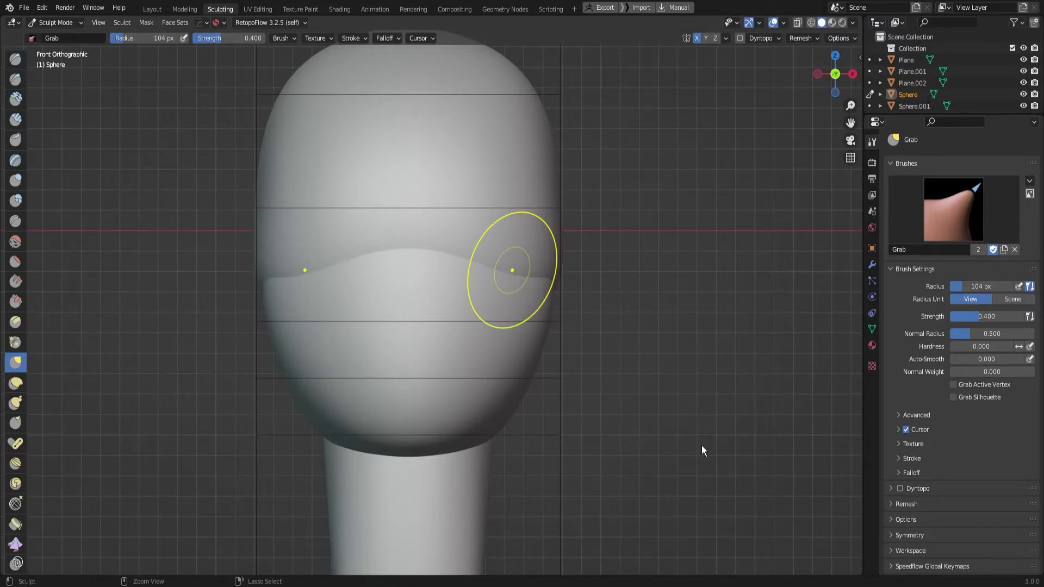
{"action": "key", "text": "ctrl+s"}
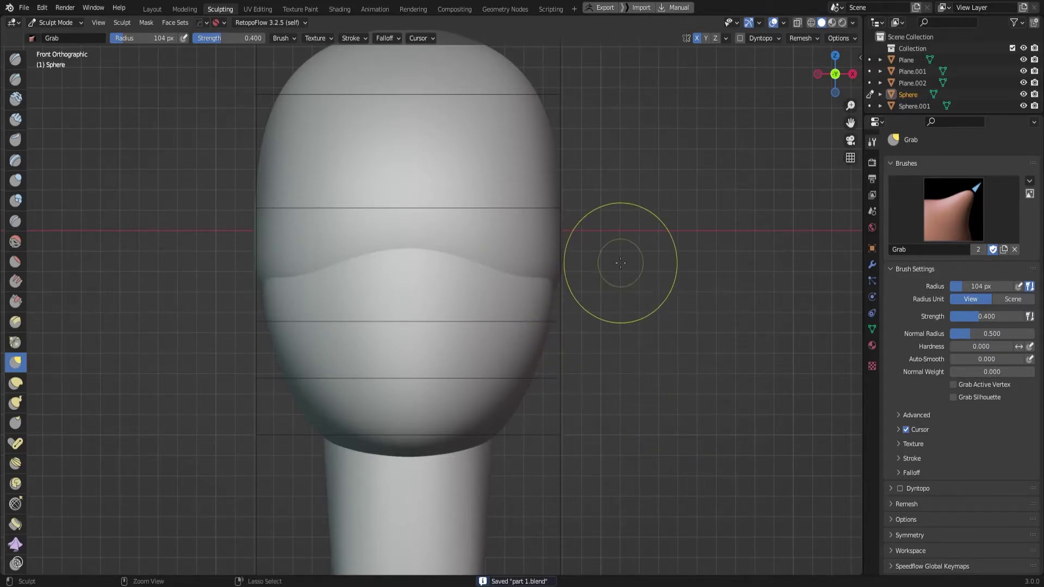
{"action": "scroll", "coordinate": [621, 263], "scroll_direction": "down", "scroll_amount": 1}
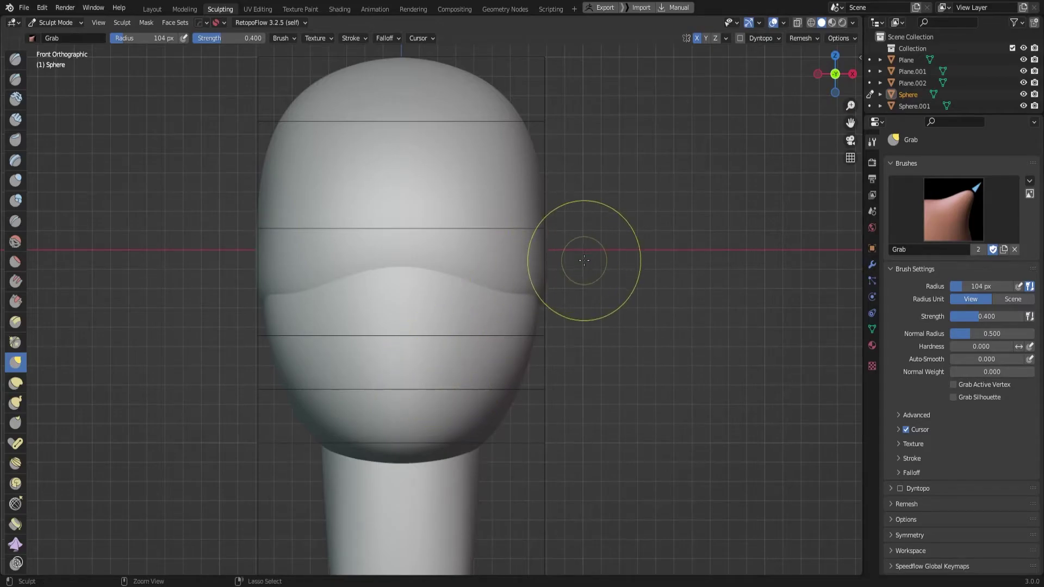
{"action": "scroll", "coordinate": [587, 283], "scroll_direction": "down", "scroll_amount": 1}
{"action": "scroll", "coordinate": [587, 283], "scroll_direction": "up", "scroll_amount": 1}
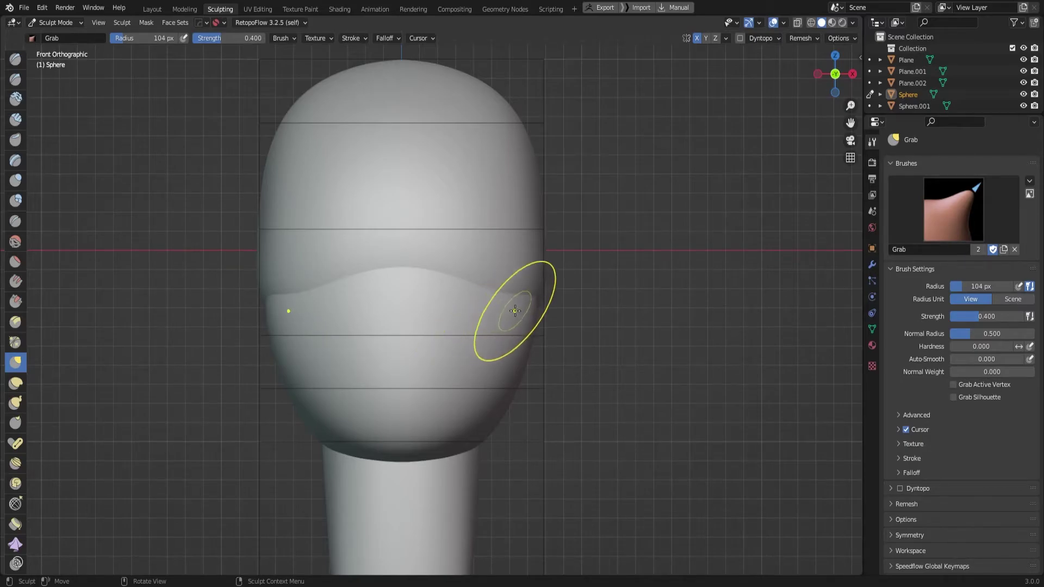
Voxel-remesh Sphere.002 at 0.01 m, then select Sphere and Sphere.002 in Object Mode
{"action": "key", "text": "alt+q"}
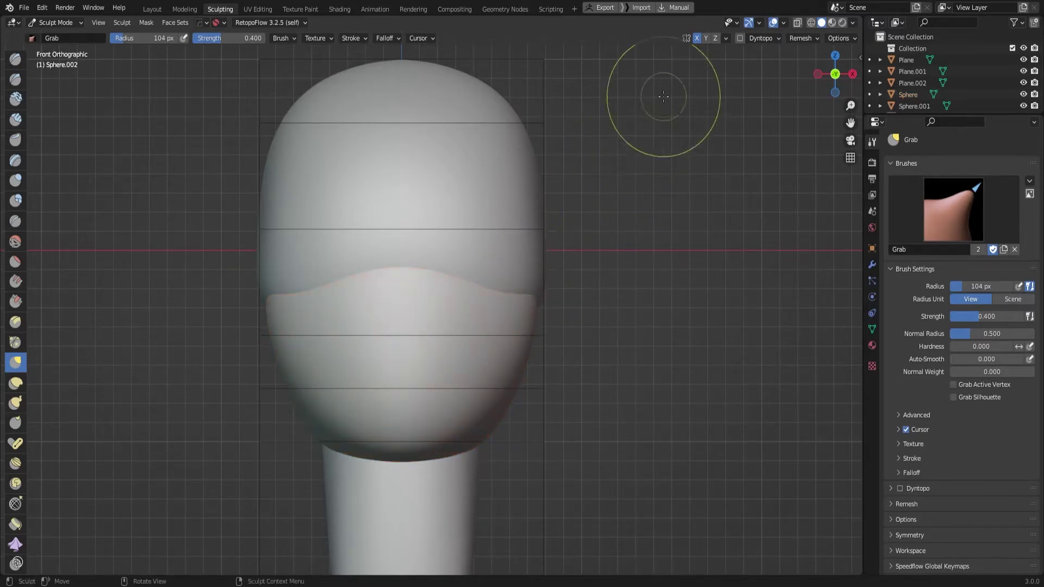
{"action": "left_click", "coordinate": [802, 38]}
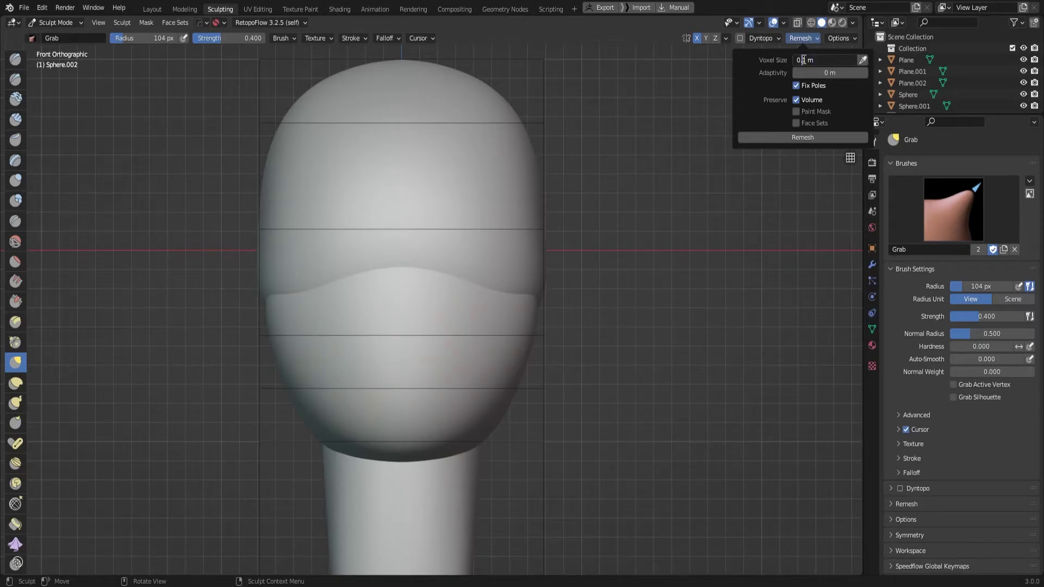
{"action": "key", "text": "Return"}
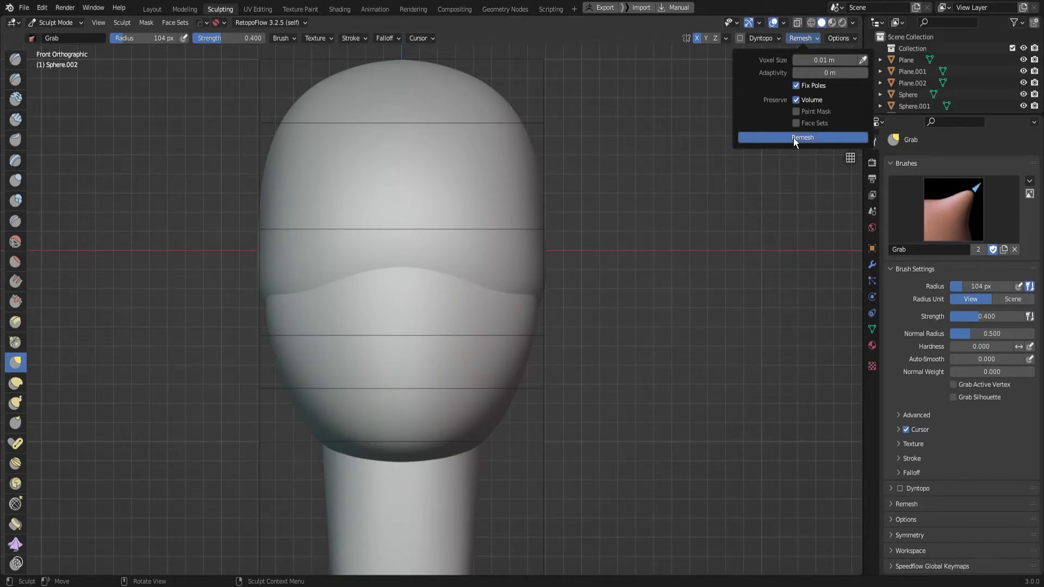
{"action": "left_click", "coordinate": [794, 138]}
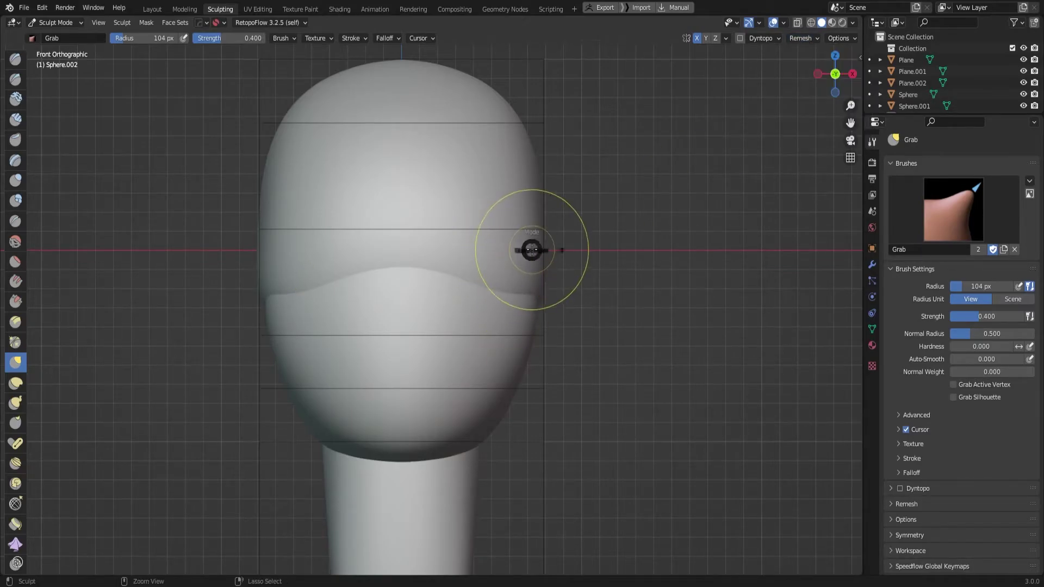
{"action": "key", "text": "ctrl+Tab"}
{"action": "left_click", "coordinate": [471, 292]}
{"action": "left_click", "coordinate": [462, 322], "text": "shift"}
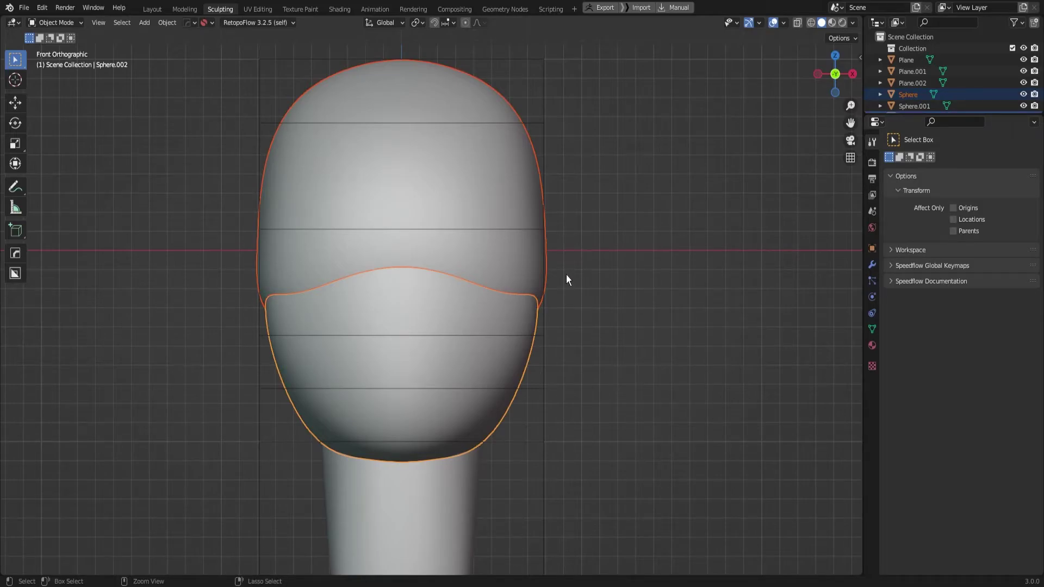
Join Sphere into Sphere.002 with Ctrl+J and orbit to view its side
{"action": "key", "text": "ctrl+j"}
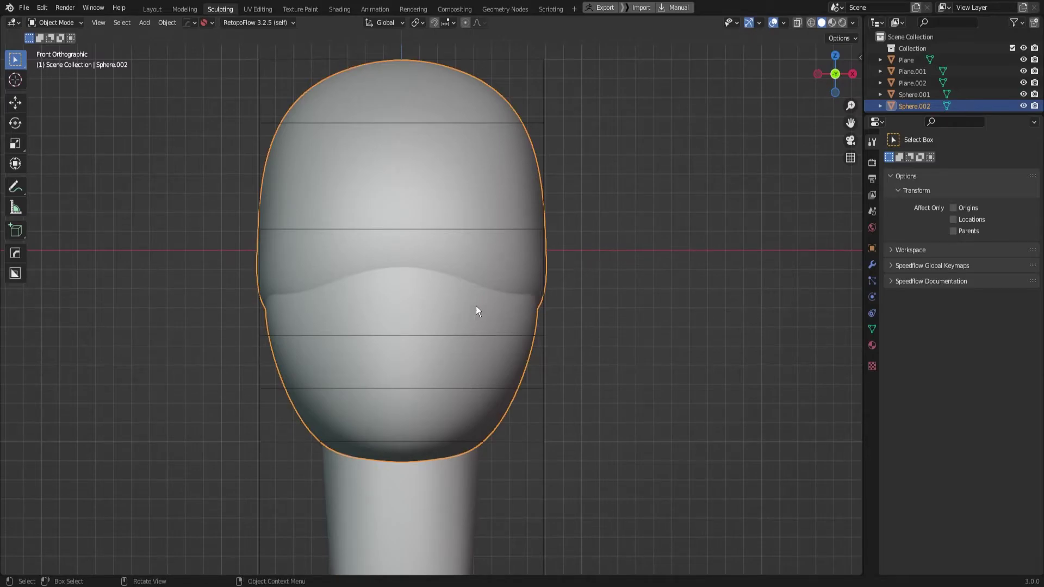
{"action": "scroll", "coordinate": [579, 257], "scroll_direction": "up", "scroll_amount": 1}
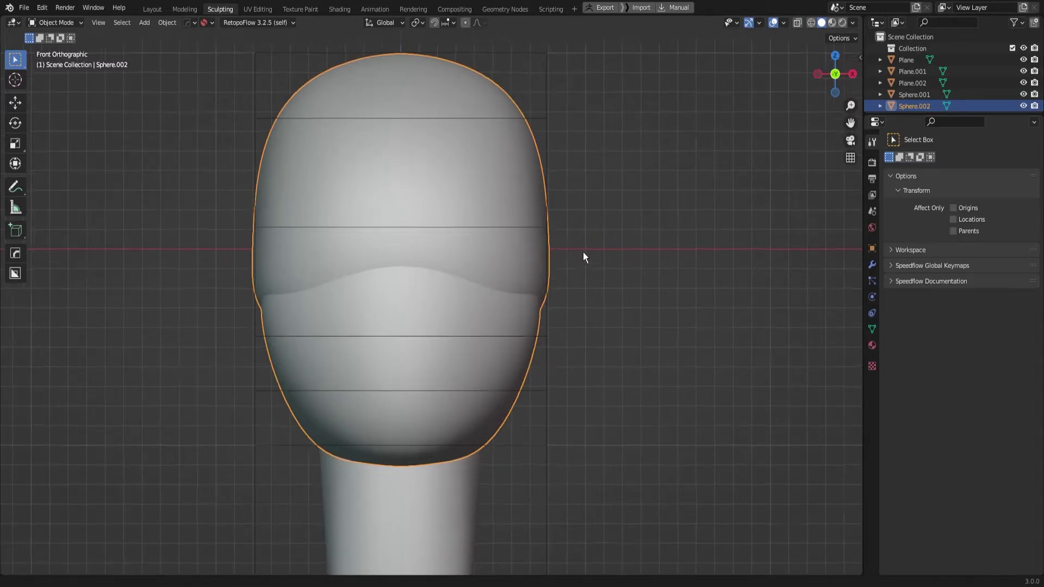
{"action": "mouse_move", "coordinate": [482, 275]}
{"action": "middle_mouse_down"}
{"action": "mouse_move", "coordinate": [393, 302]}
{"action": "mouse_move", "coordinate": [399, 283]}
{"action": "middle_mouse_up"}
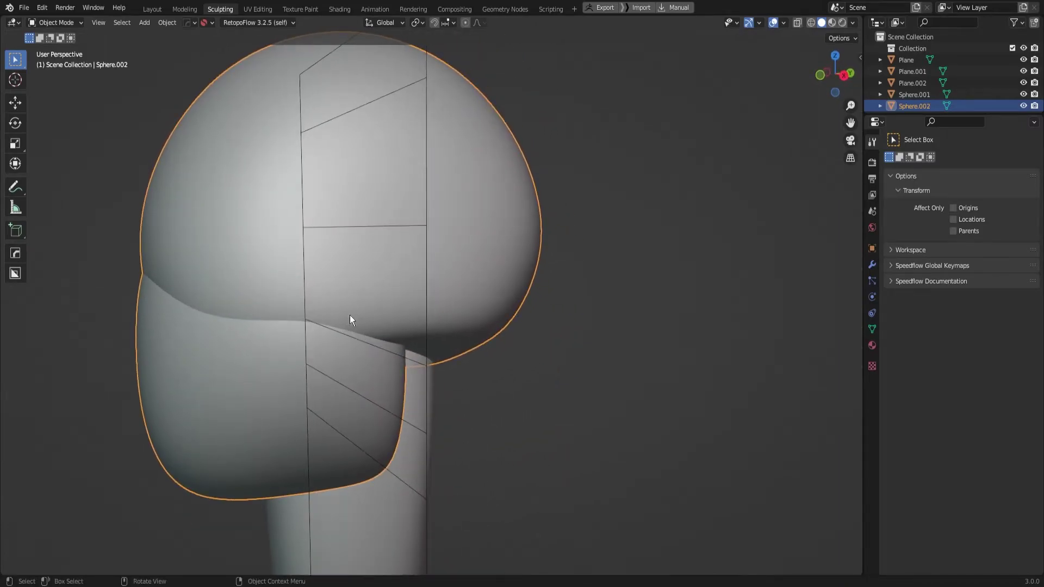
Reselect the merged head, inspect its mesh in Edit Mode, and return to front view
{"action": "left_click", "coordinate": [326, 358]}
{"action": "left_click", "coordinate": [328, 352]}
{"action": "key", "text": "Tab"}
{"action": "mouse_move", "coordinate": [343, 353]}
{"action": "middle_mouse_down"}
{"action": "mouse_move", "coordinate": [361, 333]}
{"action": "mouse_move", "coordinate": [419, 351]}
{"action": "middle_mouse_up"}
{"action": "key", "text": "Tab"}
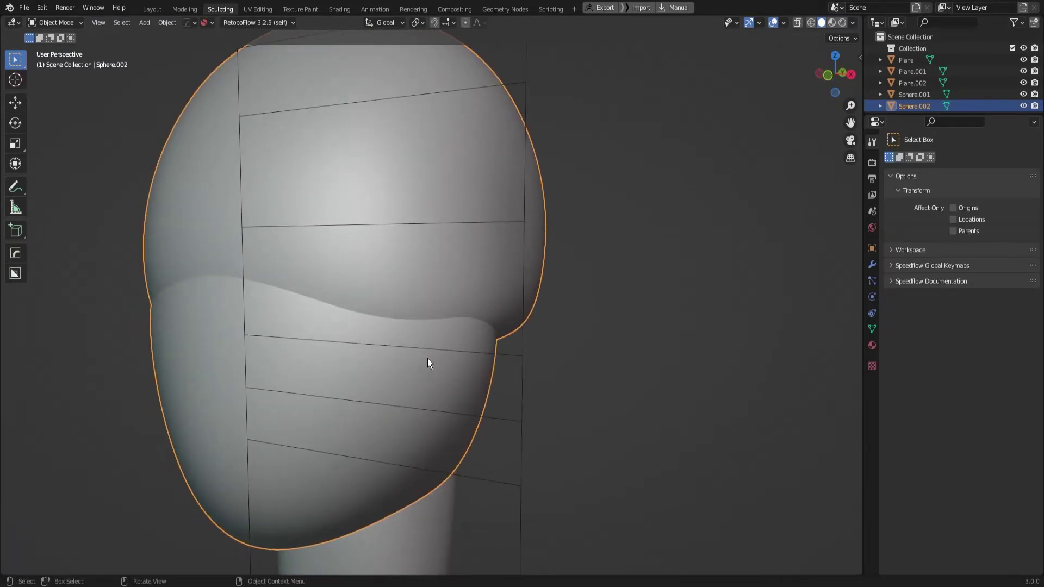
{"action": "key", "text": "KP_1"}
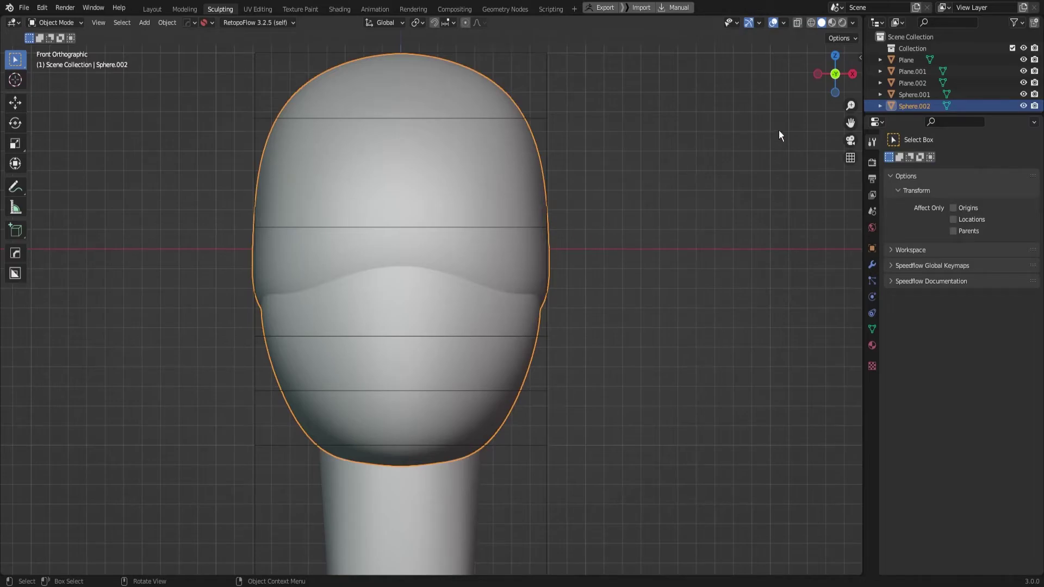
{"action": "scroll", "coordinate": [576, 234], "scroll_direction": "up", "scroll_amount": 1}
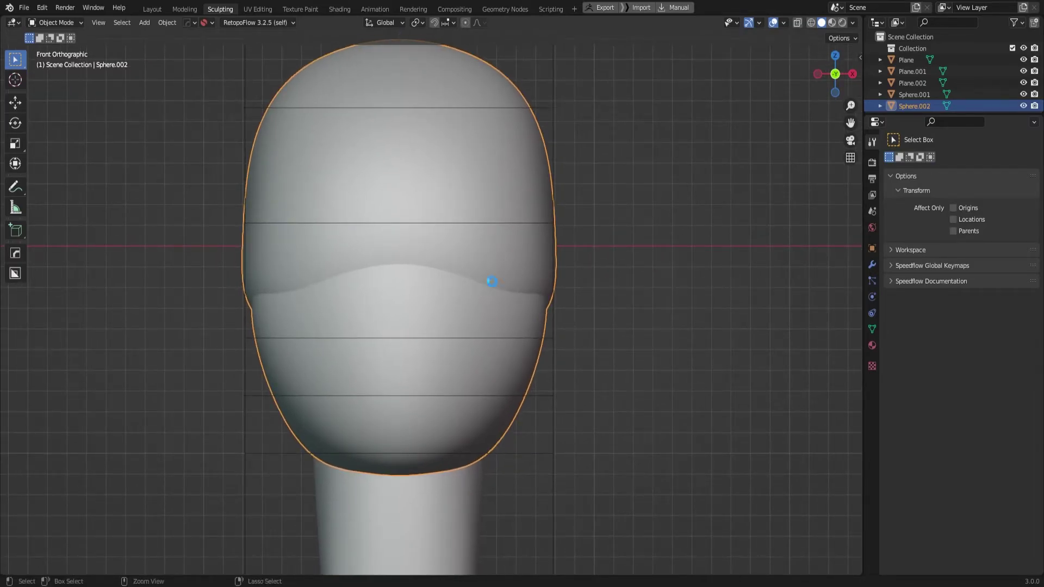
Sculpt the merged head: clear its mask and grab-smooth the side ridge in right view
{"action": "key", "text": "ctrl+Tab"}
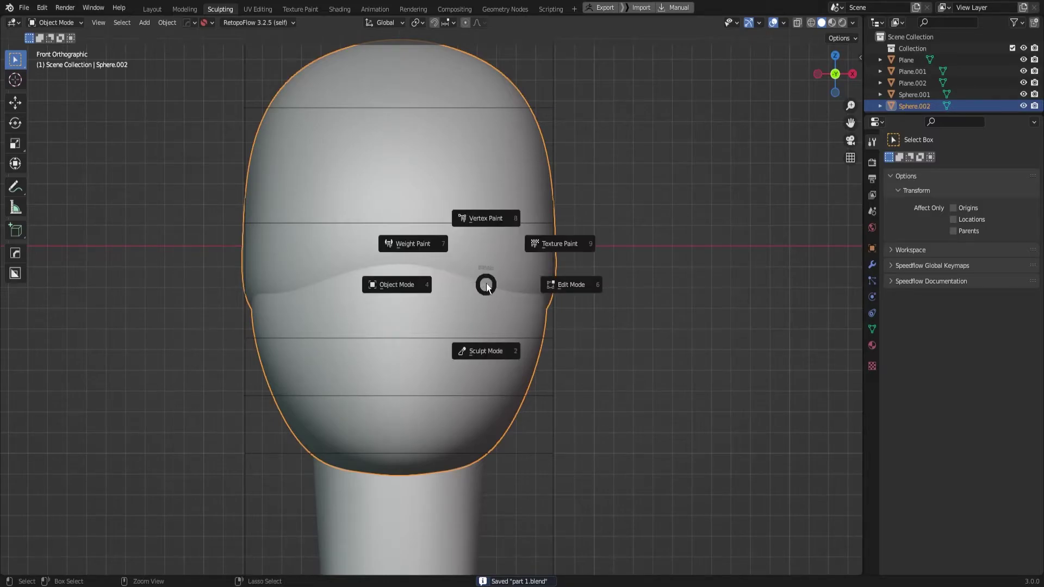
{"action": "left_click", "coordinate": [479, 348]}
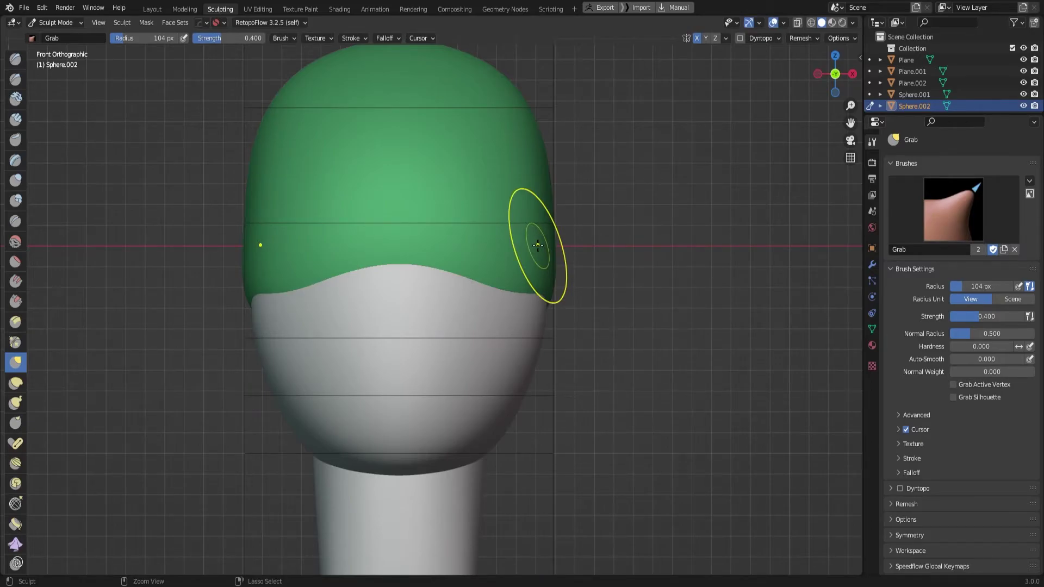
{"action": "key", "text": "alt+m"}
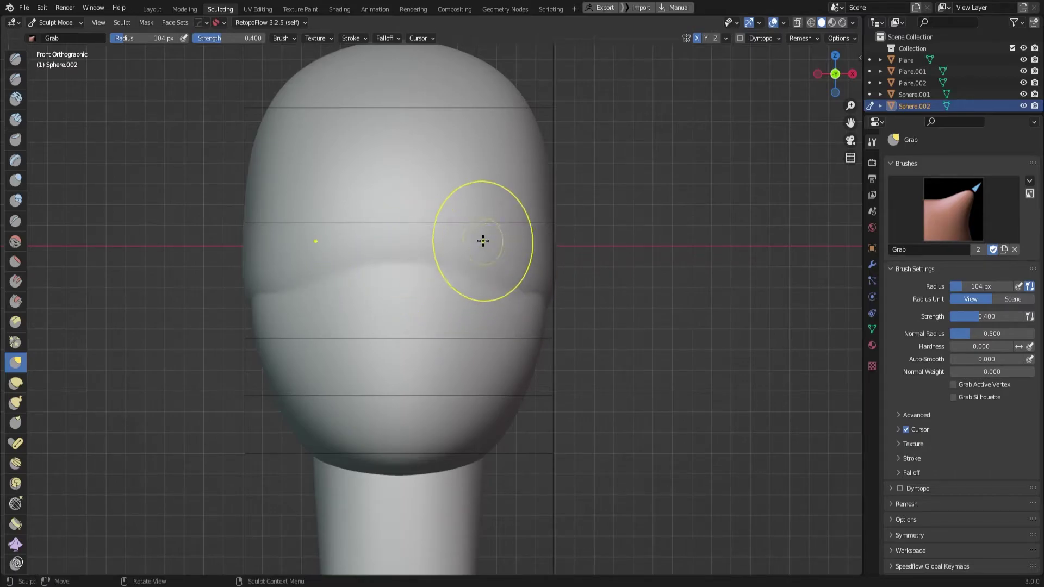
{"action": "scroll", "coordinate": [529, 266], "scroll_direction": "down", "scroll_amount": 1}
{"action": "scroll", "coordinate": [524, 272], "scroll_direction": "up", "scroll_amount": 2}
{"action": "key", "text": "KP_3"}
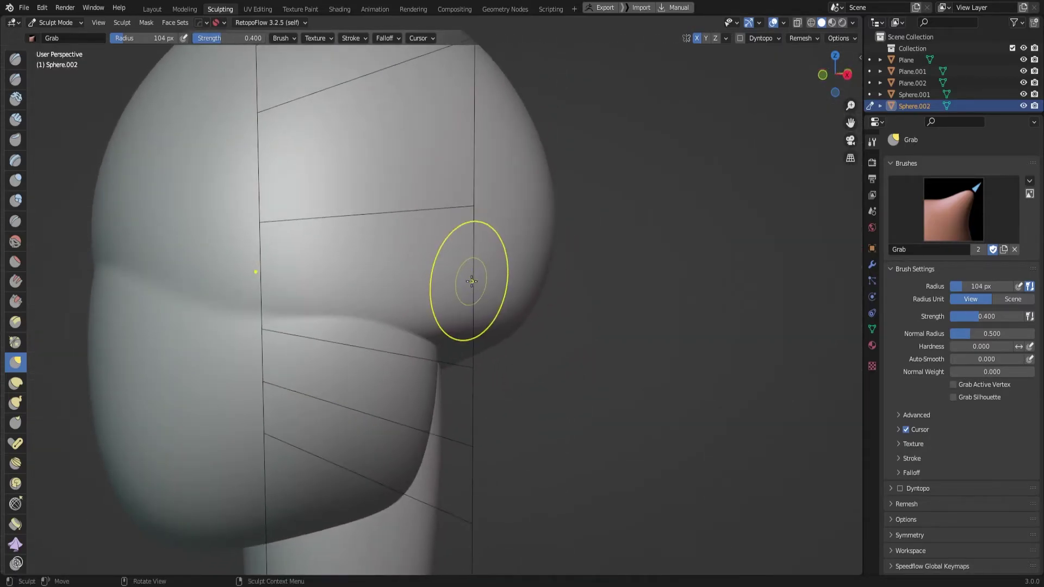
{"action": "scroll", "coordinate": [424, 299], "scroll_direction": "down", "scroll_amount": 1}
{"action": "left_click_drag", "start_coordinate": [370, 325], "coordinate": [251, 296], "text": "shift"}
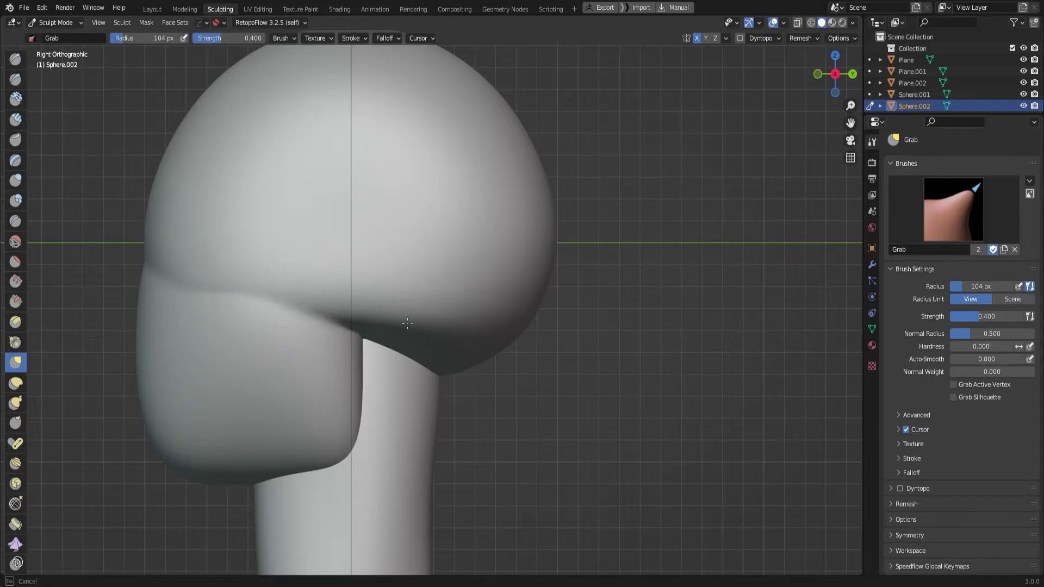
{"action": "left_click_drag", "start_coordinate": [316, 315], "coordinate": [329, 299], "text": "shift"}
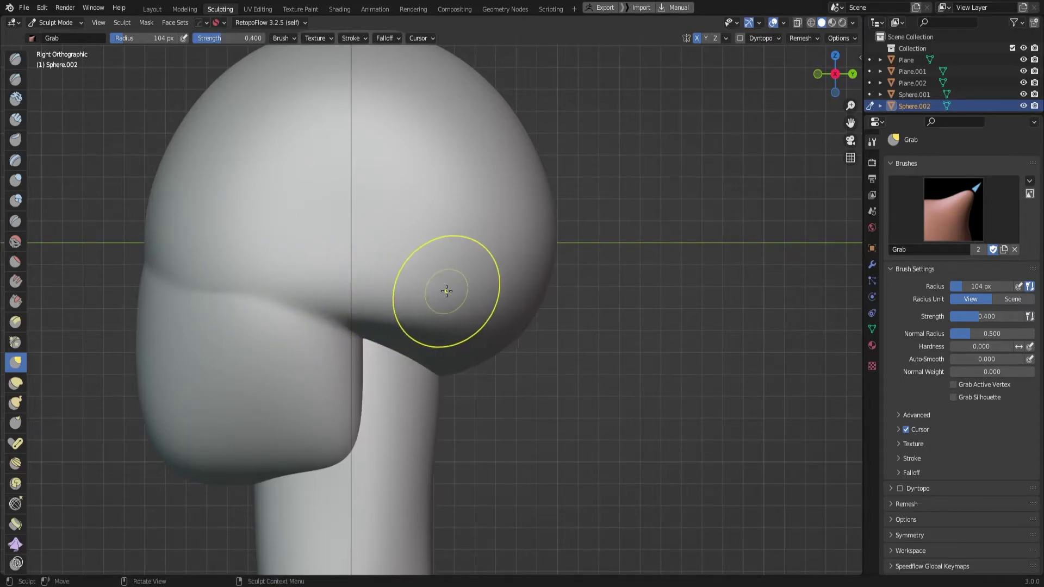
Set a 67 px Clay Strips brush, orbit the figure, and return to Object Mode
{"action": "key", "text": "KP_1"}
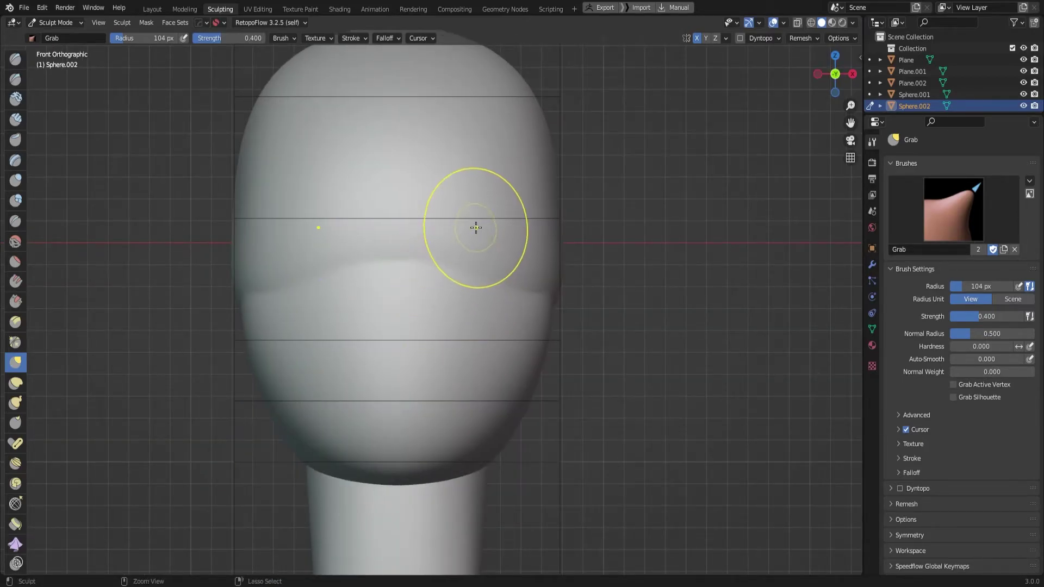
{"action": "scroll", "coordinate": [475, 239], "scroll_direction": "up", "scroll_amount": 1}
{"action": "key", "text": "f"}
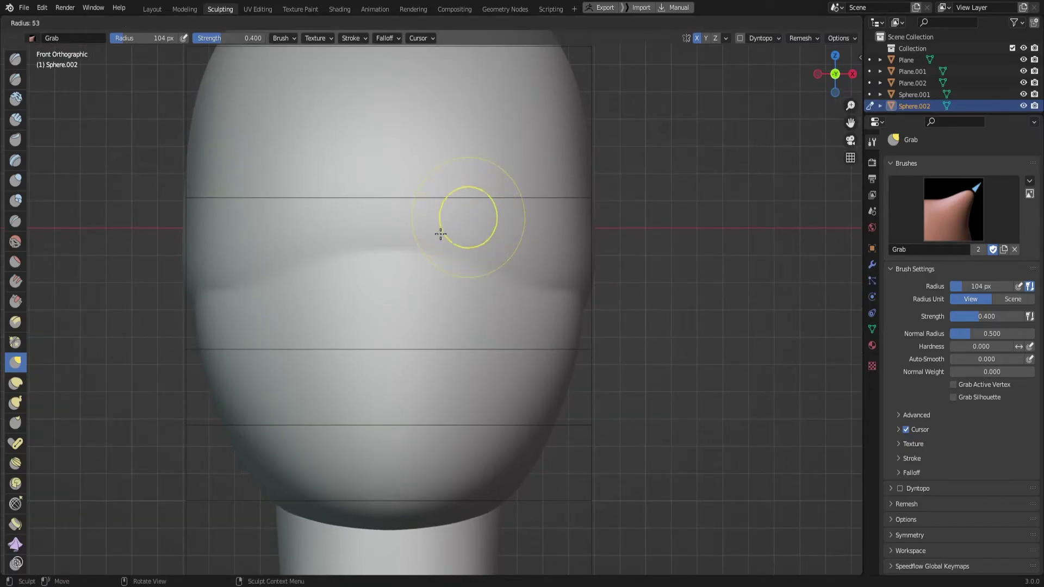
{"action": "left_click", "coordinate": [448, 228]}
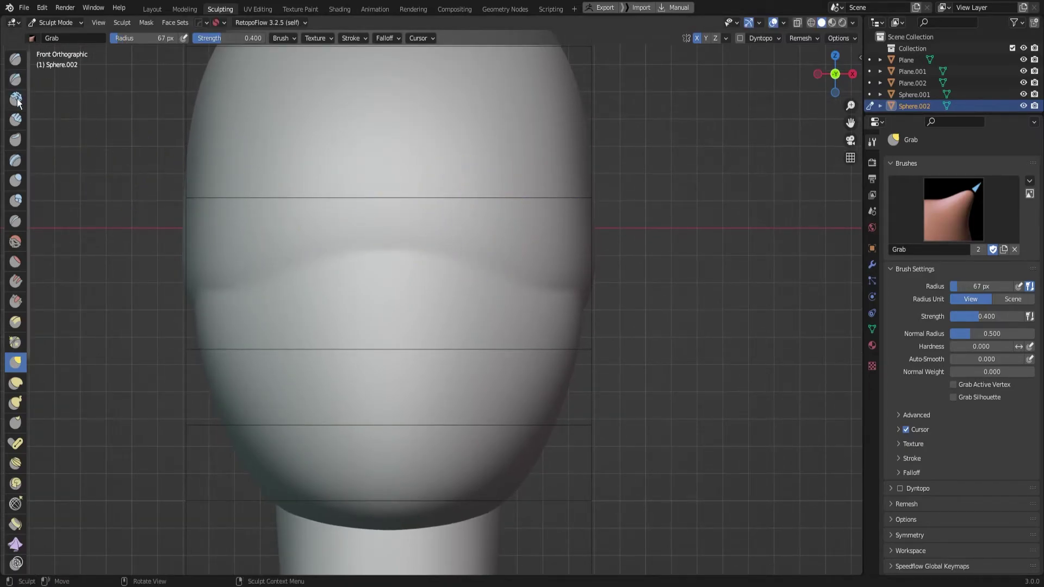
{"action": "left_click", "coordinate": [15, 119]}
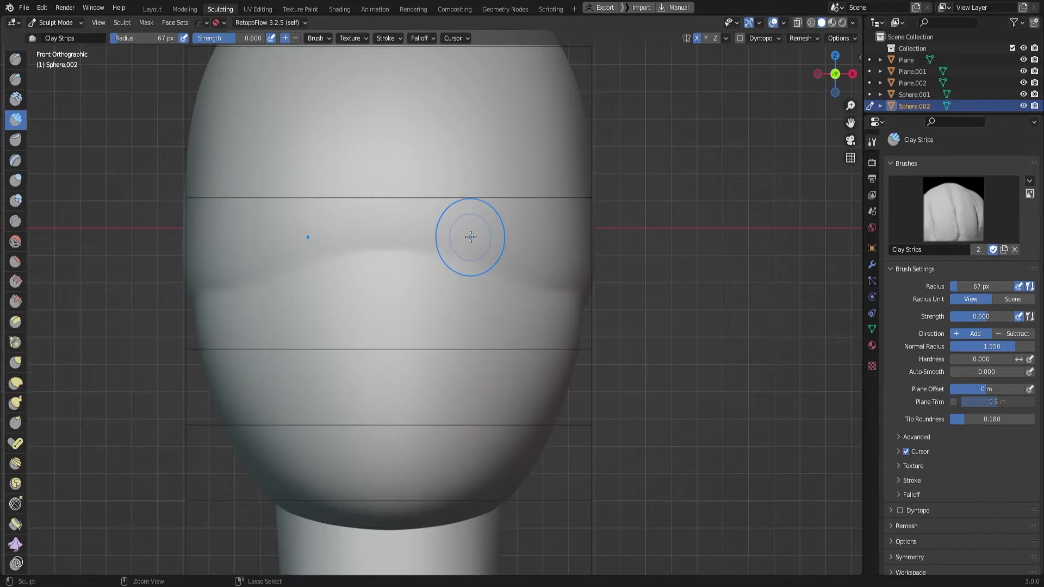
{"action": "scroll", "coordinate": [470, 237], "scroll_direction": "down", "scroll_amount": 2}
{"action": "mouse_move", "coordinate": [466, 322]}
{"action": "middle_mouse_down"}
{"action": "mouse_move", "coordinate": [479, 311]}
{"action": "mouse_move", "coordinate": [619, 339]}
{"action": "mouse_move", "coordinate": [602, 345]}
{"action": "middle_mouse_up"}
{"action": "scroll", "coordinate": [571, 348], "scroll_direction": "down", "scroll_amount": 2}
{"action": "middle_click_drag", "start_coordinate": [536, 349], "coordinate": [552, 352]}
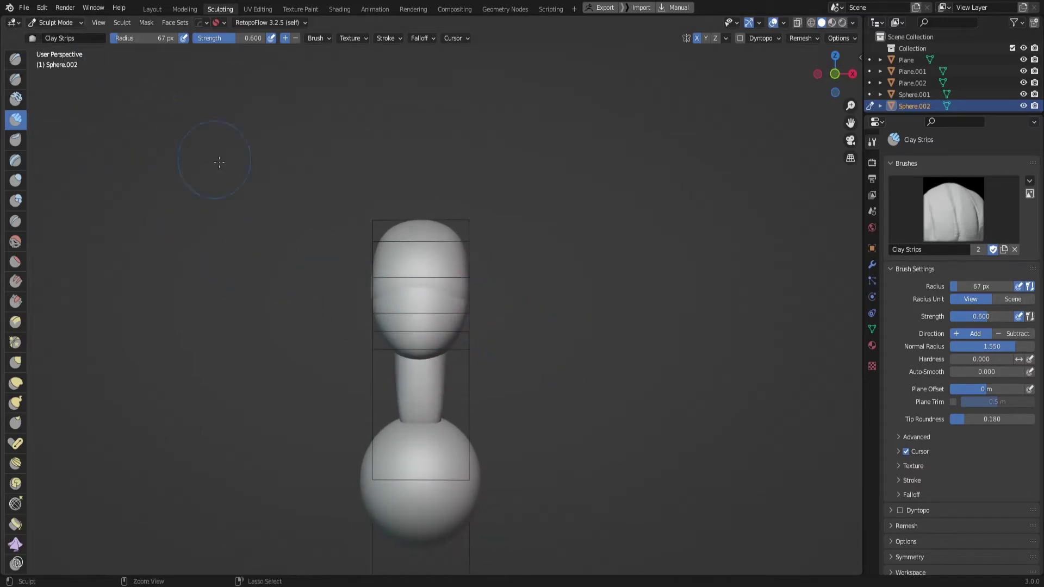
{"action": "key", "text": "ctrl+Tab"}
{"action": "left_click", "coordinate": [337, 236]}
Deselect the head and frame the figure in the front view
{"action": "middle_click_drag", "start_coordinate": [603, 272], "coordinate": [601, 279], "text": "ctrl"}
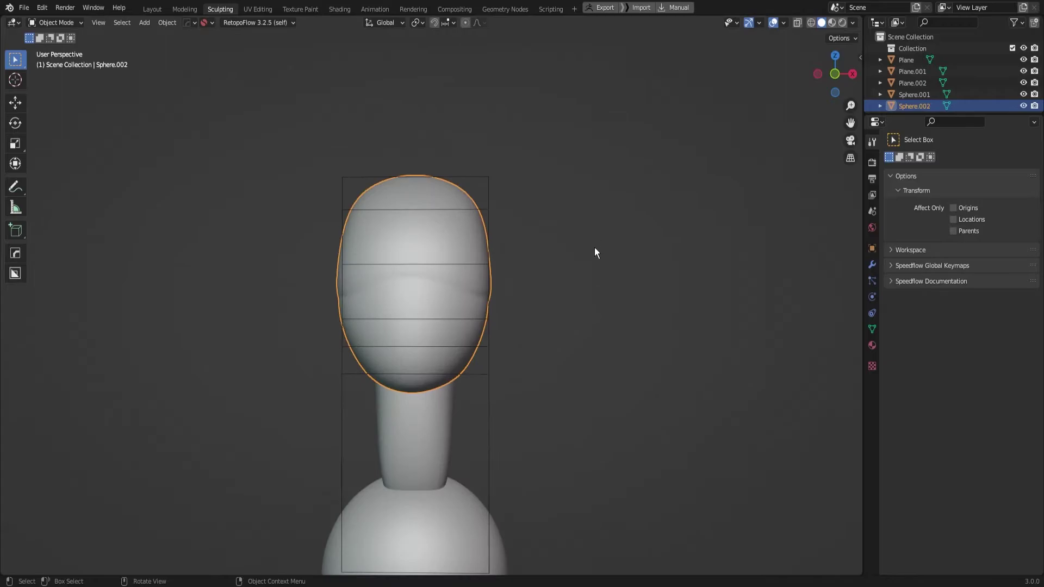
{"action": "left_click", "coordinate": [603, 283]}
{"action": "key", "text": "KP_1"}
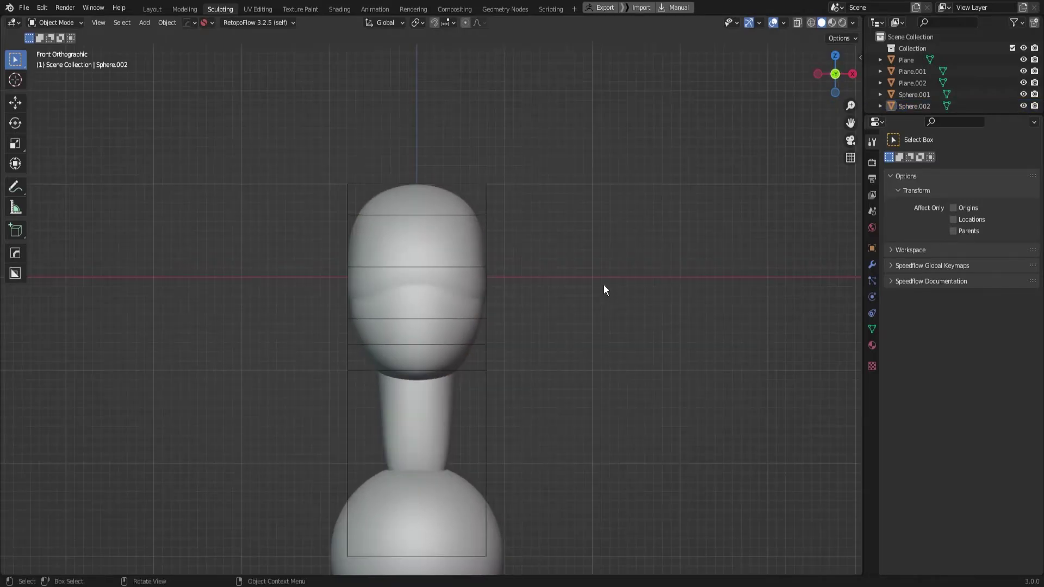
{"action": "scroll", "coordinate": [596, 271], "scroll_direction": "up", "scroll_amount": 1}
{"action": "key", "text": "ctrl+Tab"}
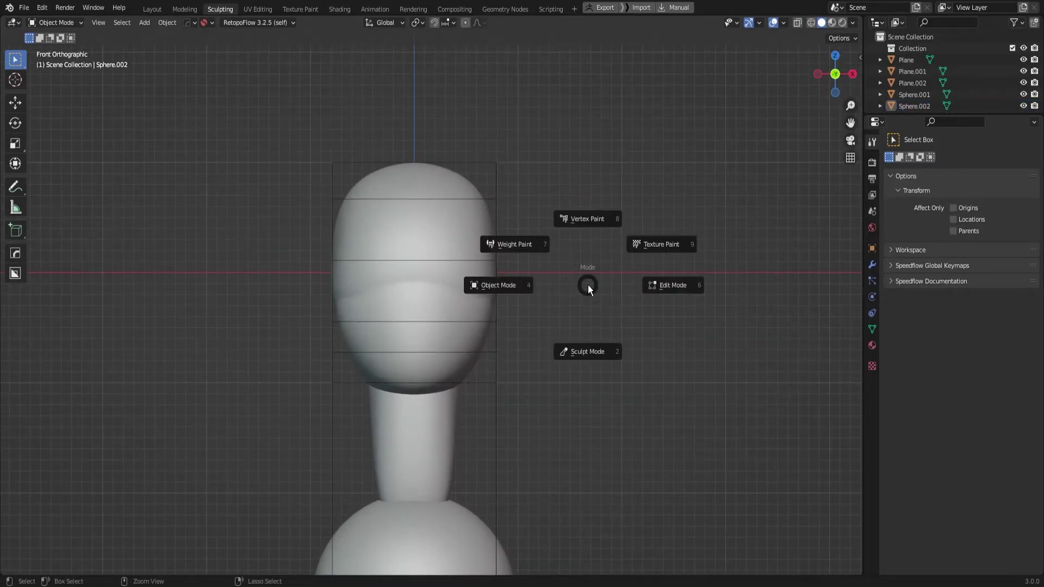
{"action": "left_click", "coordinate": [590, 286]}
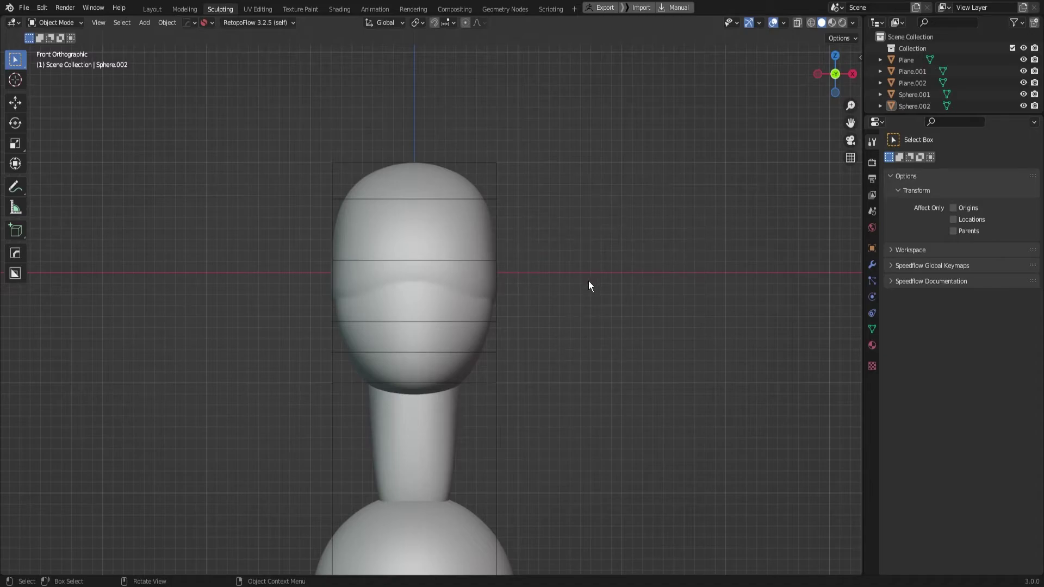
Move the bottom torso sphere straight up along Z to well above the head
{"action": "left_click", "coordinate": [457, 514]}
{"action": "scroll", "coordinate": [602, 326], "scroll_direction": "down", "scroll_amount": 1}
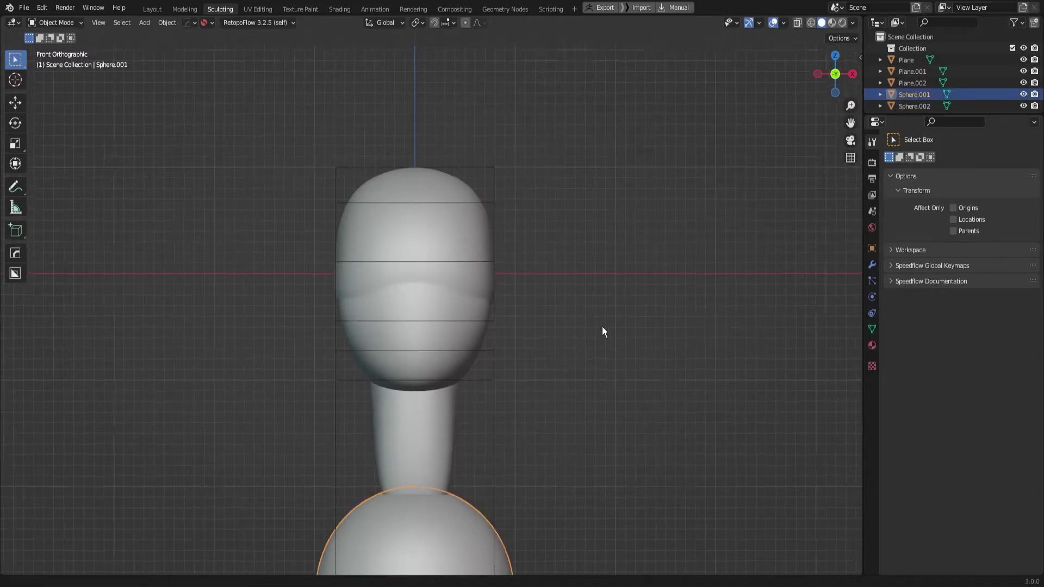
{"action": "scroll", "coordinate": [553, 412], "scroll_direction": "down", "scroll_amount": 2}
{"action": "scroll", "coordinate": [543, 389], "scroll_direction": "down", "scroll_amount": 2}
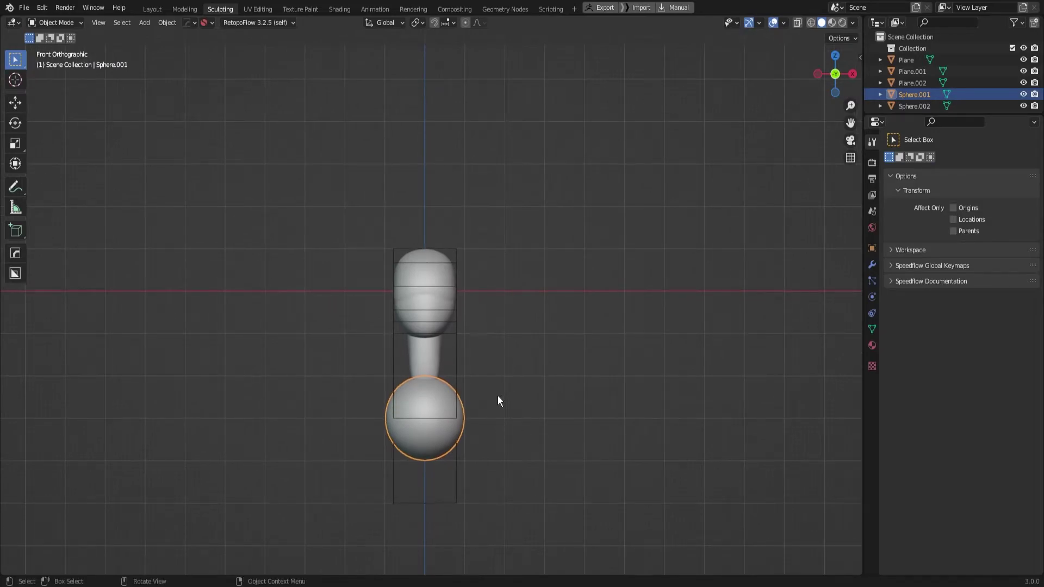
{"action": "key", "text": "g"}
{"action": "key", "text": "z"}
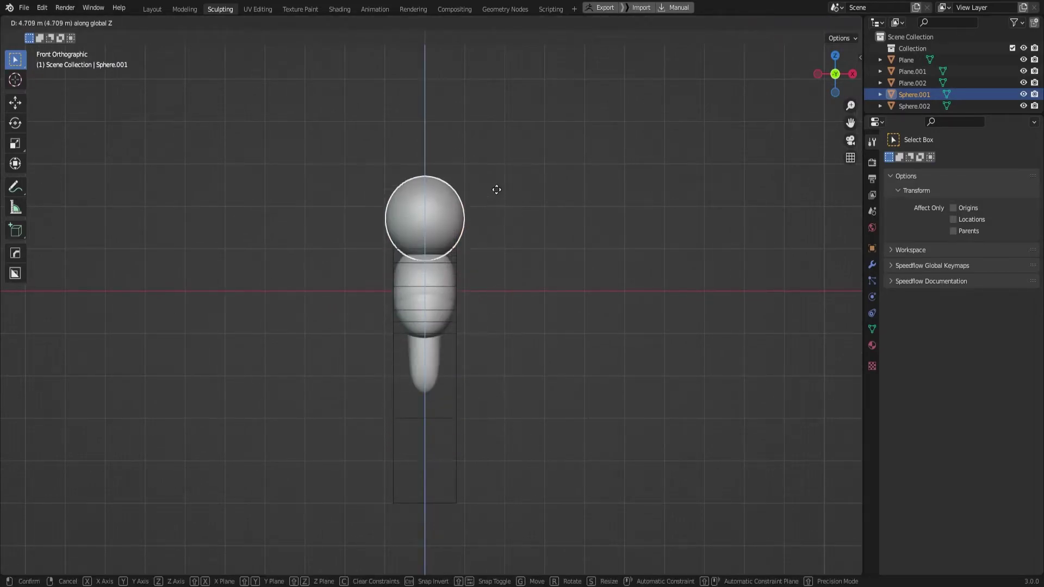
{"action": "left_click", "coordinate": [488, 121]}
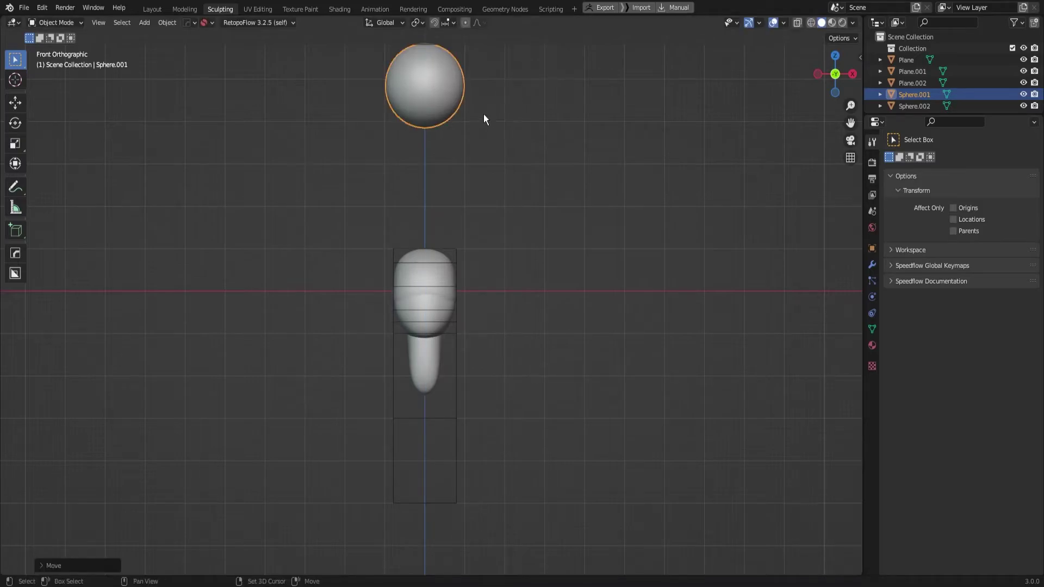
Duplicate the sphere and drop the copy along Z just below the neck as the chest
{"action": "key", "text": "shift+d"}
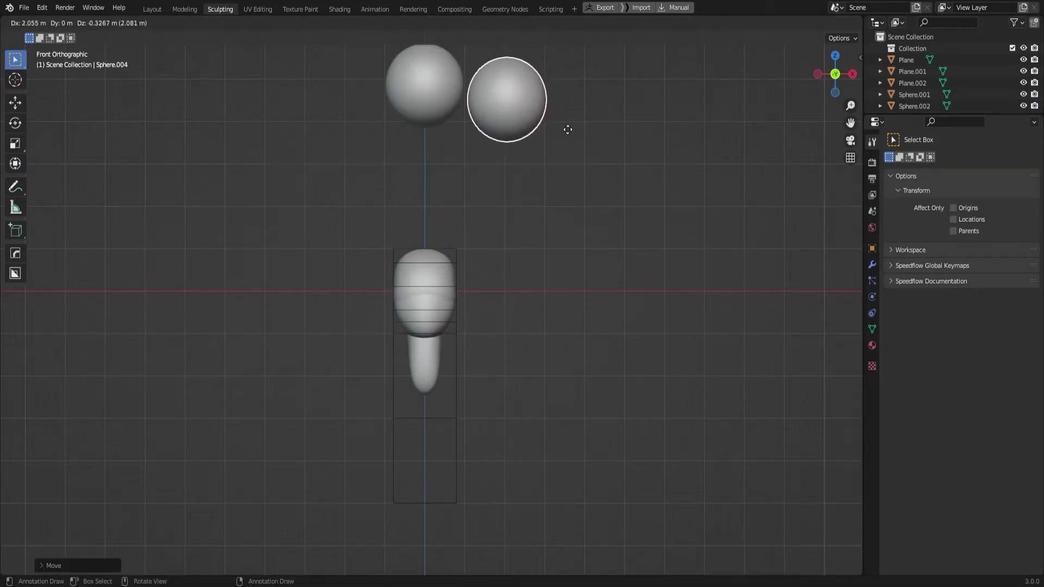
{"action": "right_click", "coordinate": [612, 176]}
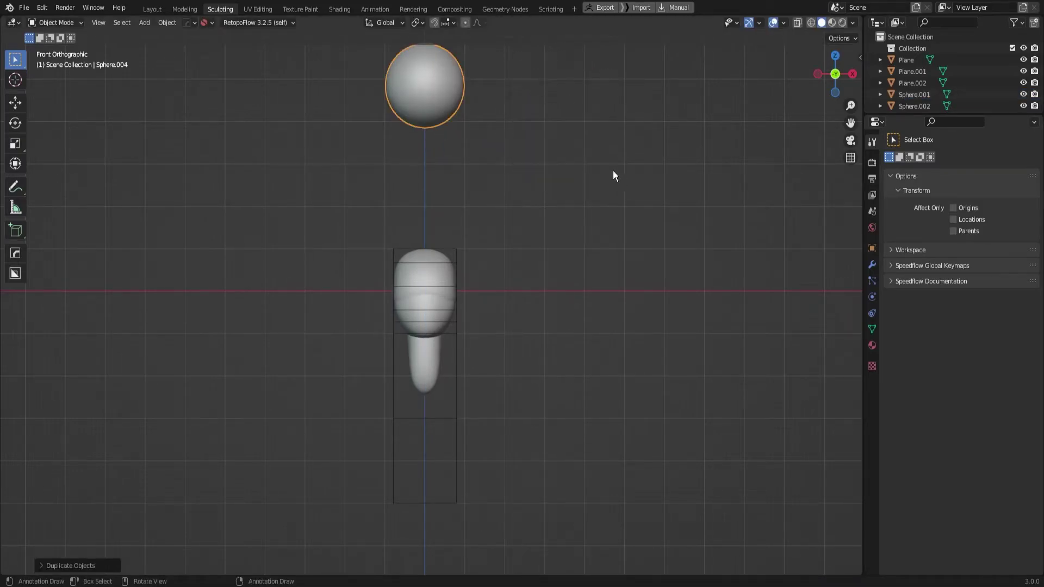
{"action": "key", "text": "g"}
{"action": "key", "text": "z"}
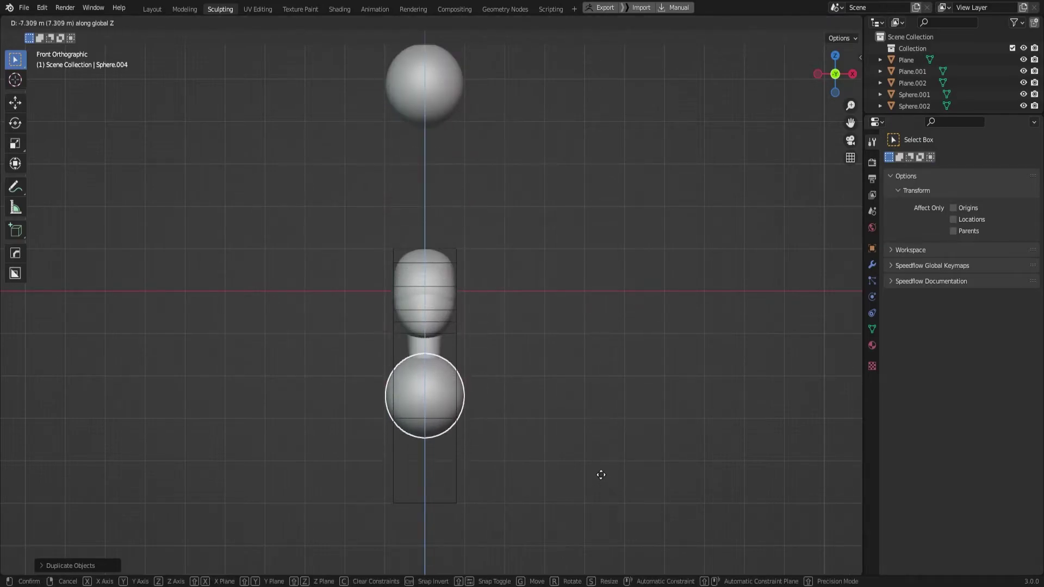
{"action": "left_click", "coordinate": [602, 474]}
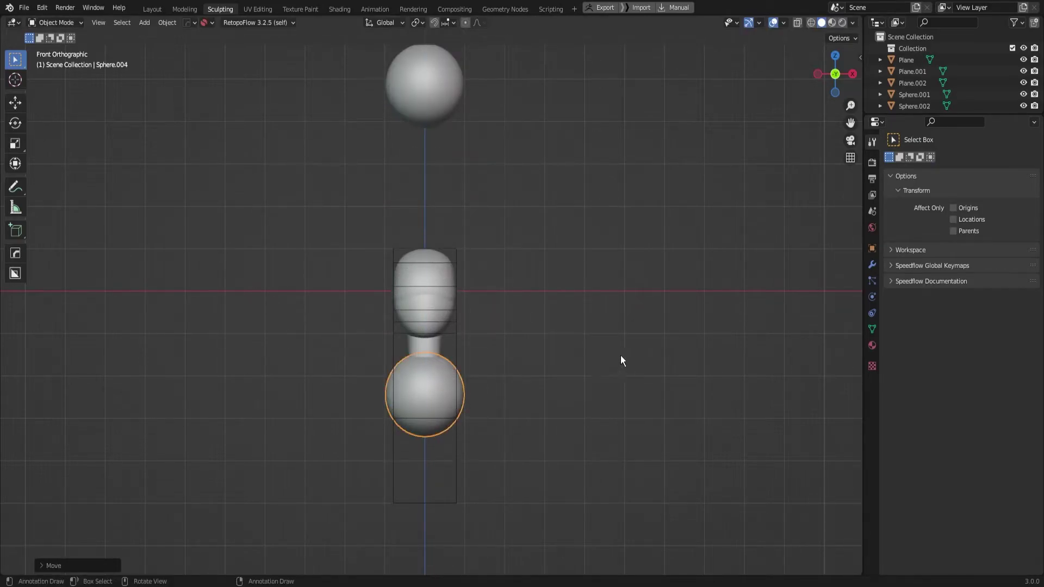
{"action": "key", "text": "KP_3"}
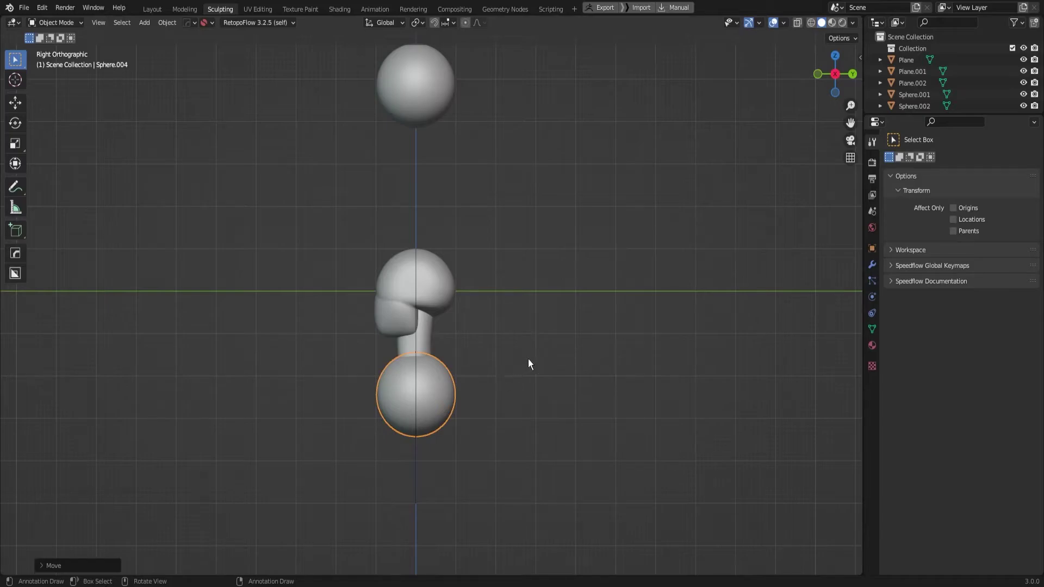
{"action": "key", "text": "KP_1"}
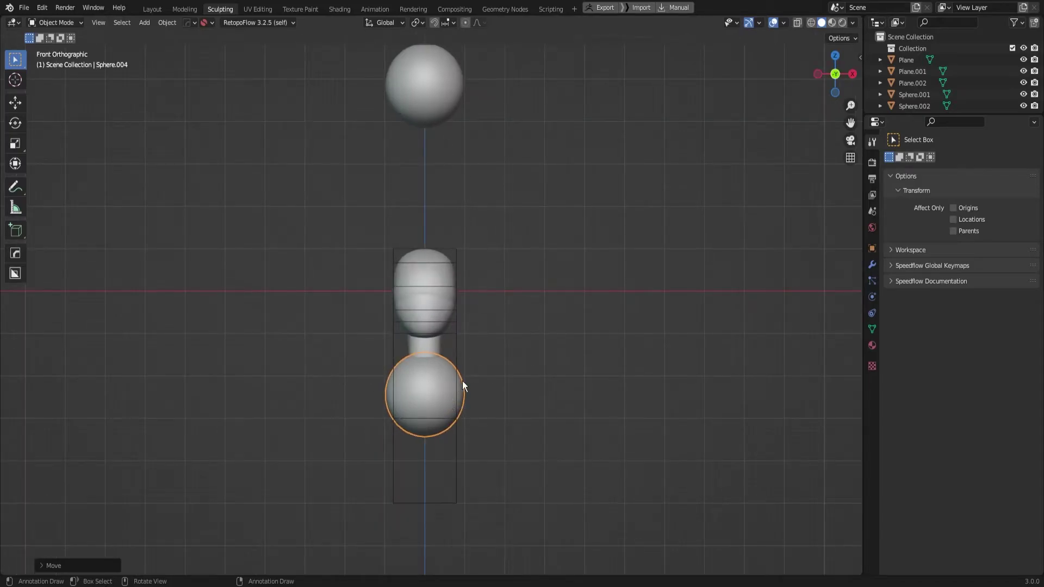
{"action": "scroll", "coordinate": [537, 263], "scroll_direction": "up", "scroll_amount": 4}
{"action": "scroll", "coordinate": [572, 331], "scroll_direction": "down", "scroll_amount": 3, "text": "shift"}
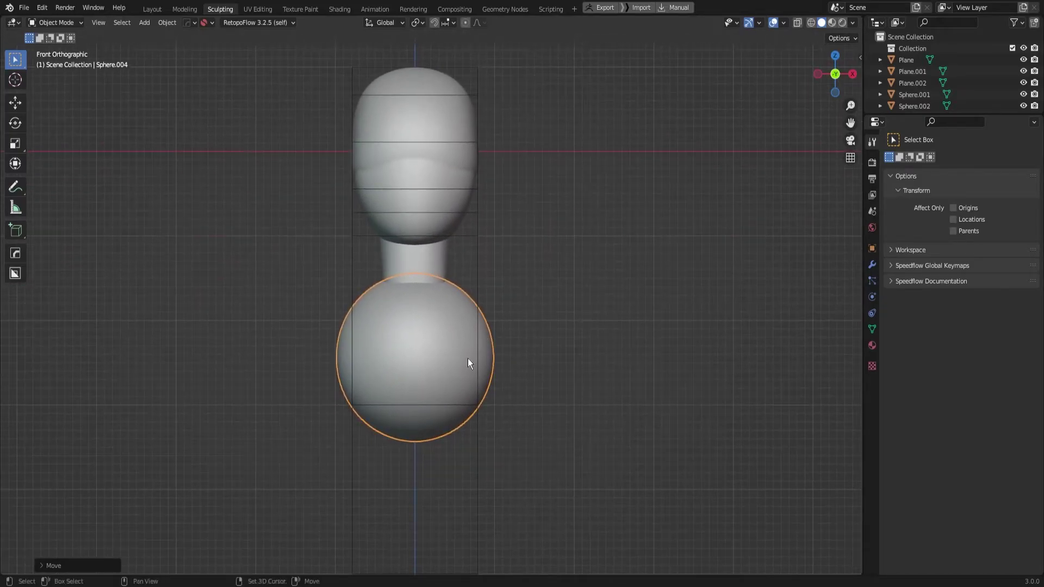
{"action": "key", "text": "shift+d"}
Shrink the torso copy and place it beside the torso as a shoulder
{"action": "left_click", "coordinate": [644, 328]}
{"action": "key", "text": "s"}
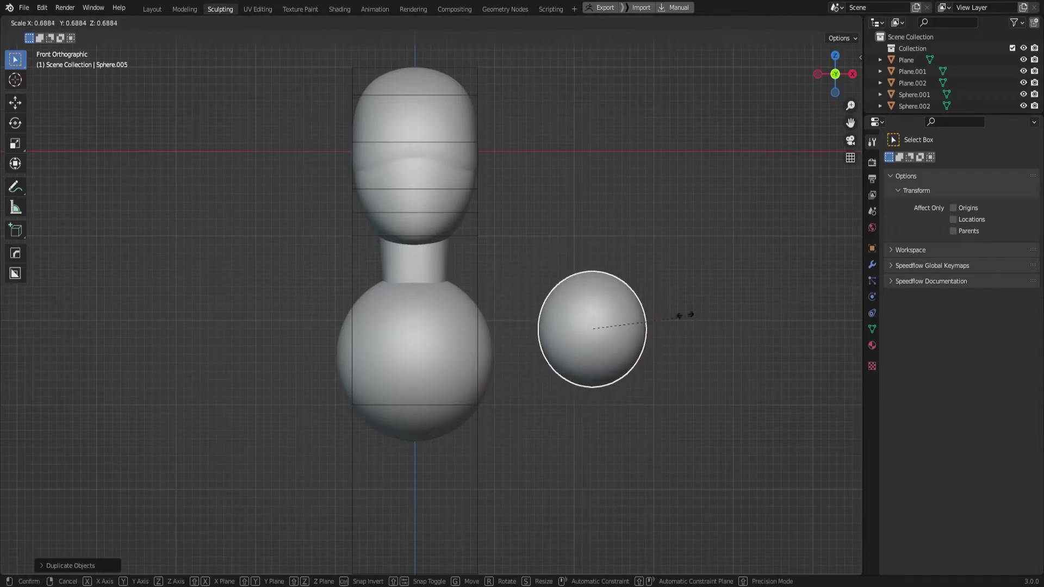
{"action": "left_click", "coordinate": [673, 321]}
{"action": "key", "text": "g"}
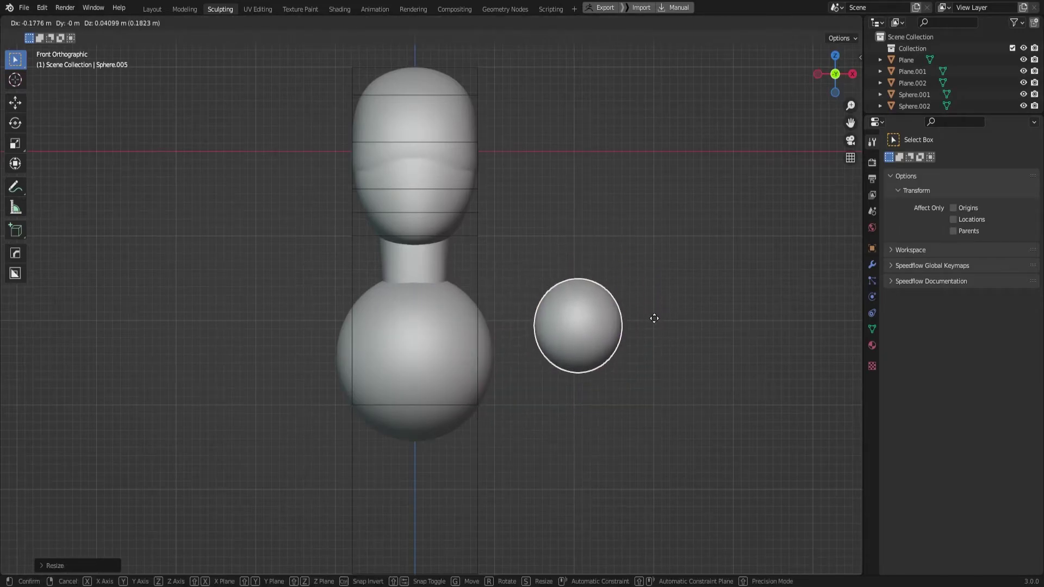
{"action": "left_click", "coordinate": [654, 322]}
{"action": "key", "text": "s"}
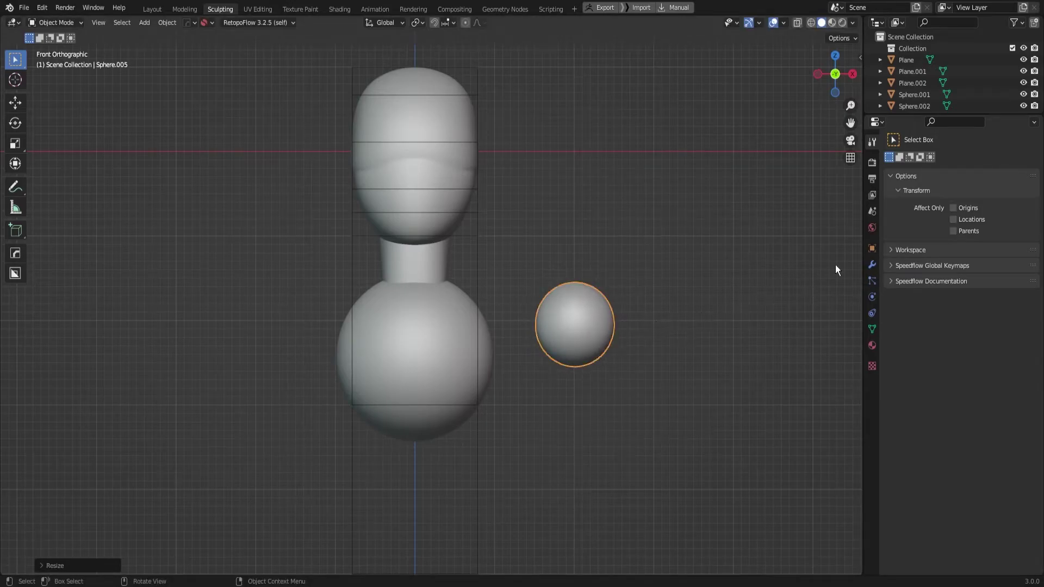
Add a Mirror modifier to the shoulder with Sphere.004 as the mirror object
{"action": "left_click", "coordinate": [872, 265]}
{"action": "left_click", "coordinate": [916, 160]}
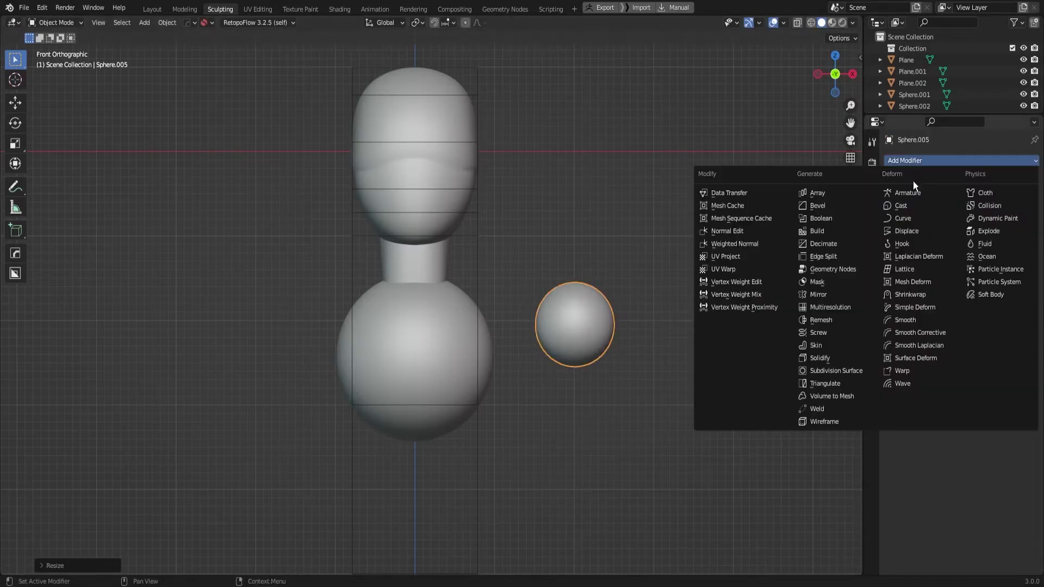
{"action": "left_click", "coordinate": [823, 296]}
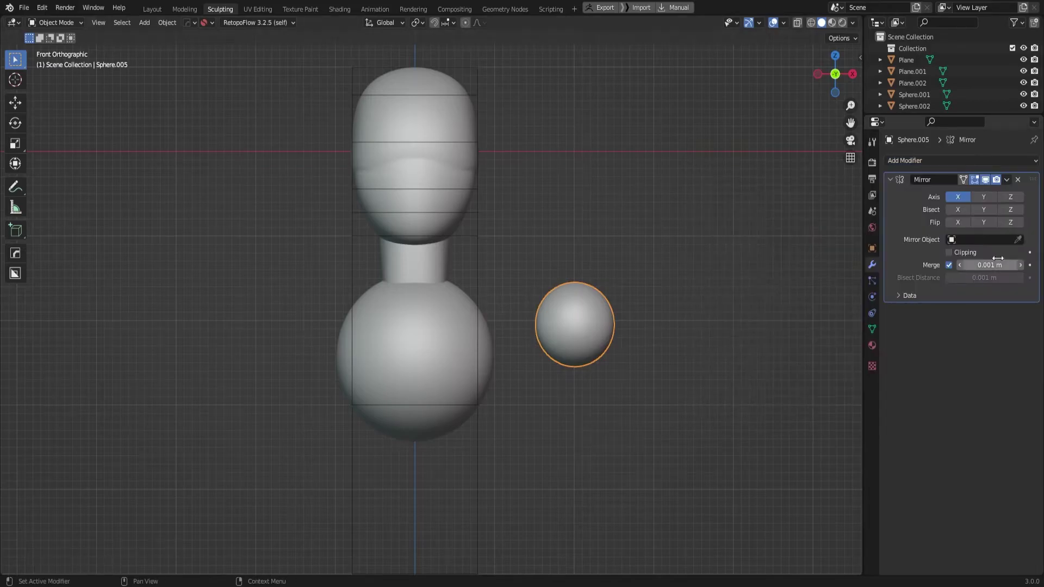
{"action": "left_click", "coordinate": [1017, 239]}
{"action": "left_click", "coordinate": [453, 347]}
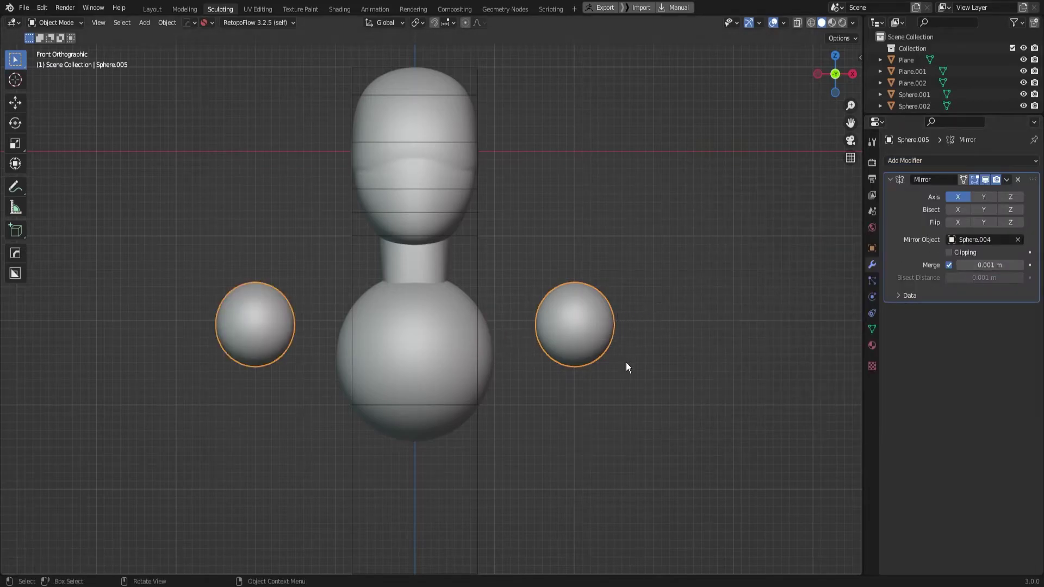
{"action": "left_click", "coordinate": [539, 399]}
{"action": "scroll", "coordinate": [640, 353], "scroll_direction": "down", "scroll_amount": 2}
{"action": "middle_click_drag", "start_coordinate": [645, 376], "coordinate": [664, 279], "text": "shift"}
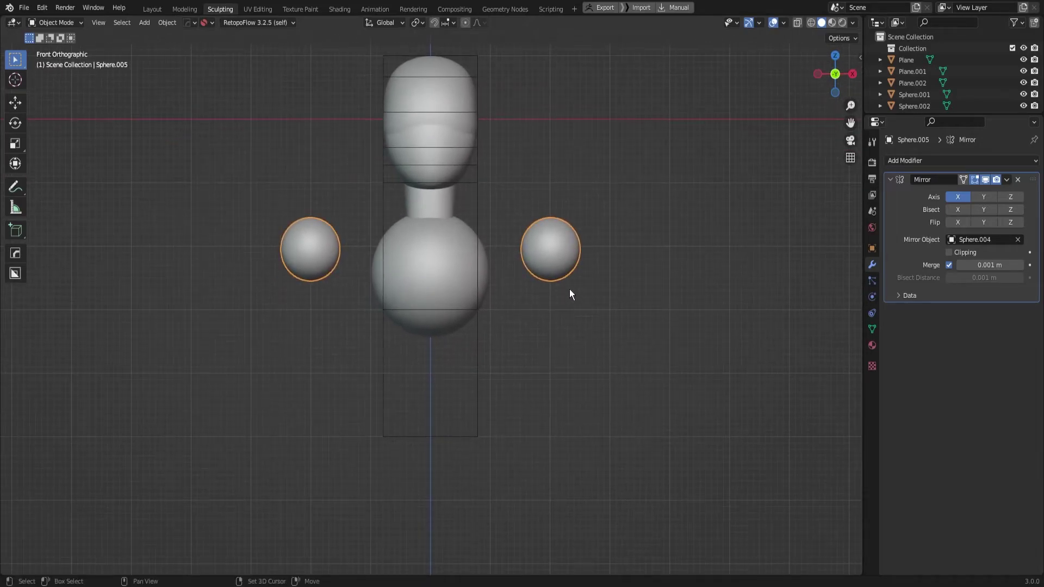
Duplicate the shoulder into a Z-stretched upper arm, tilted and placed below the shoulder
{"action": "key", "text": "shift+d"}
{"action": "left_click", "coordinate": [577, 337]}
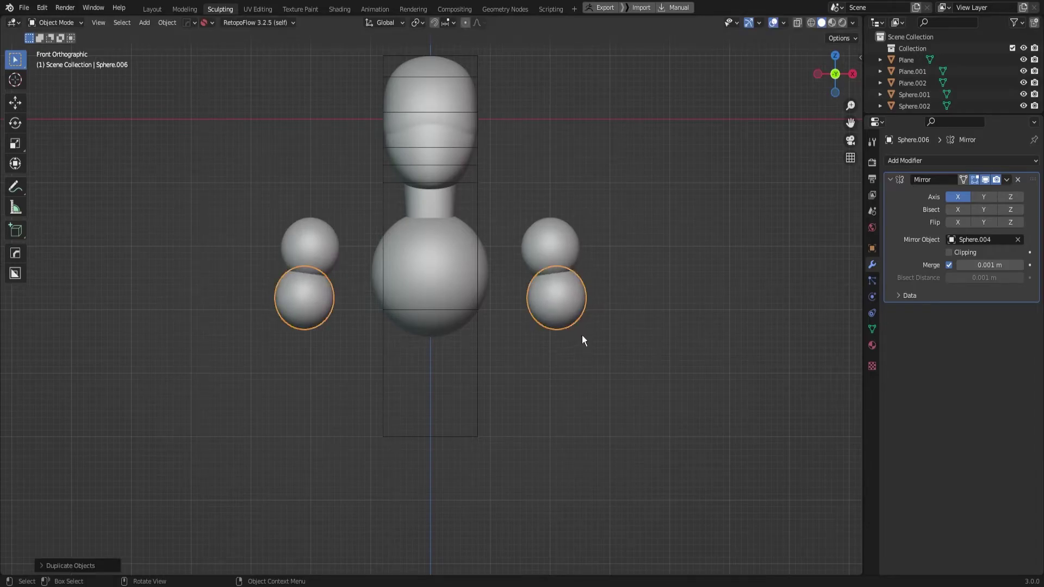
{"action": "key", "text": "s"}
{"action": "key", "text": "z"}
{"action": "left_click", "coordinate": [740, 323]}
{"action": "key", "text": "g"}
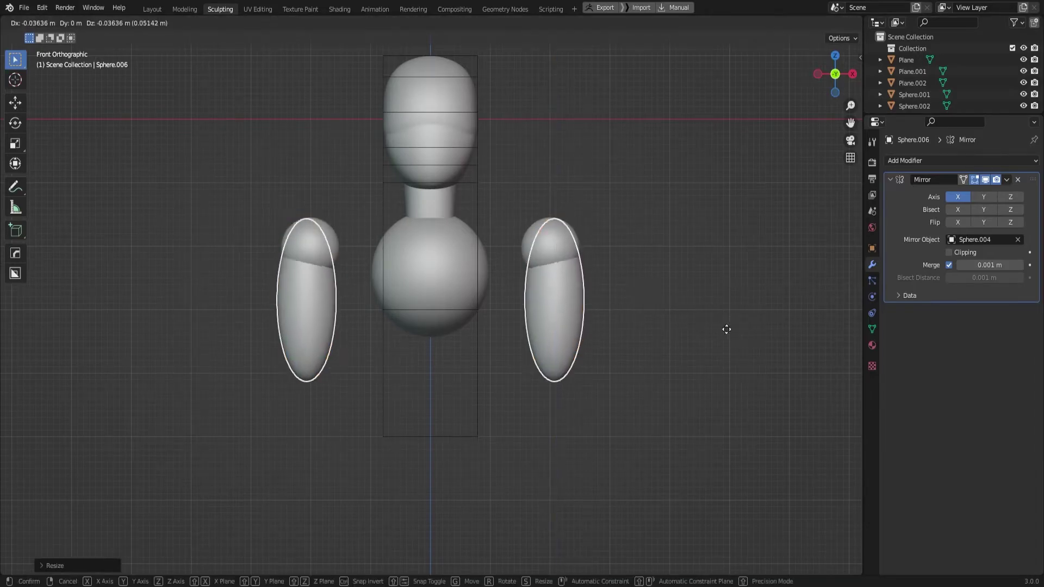
{"action": "left_click", "coordinate": [732, 356]}
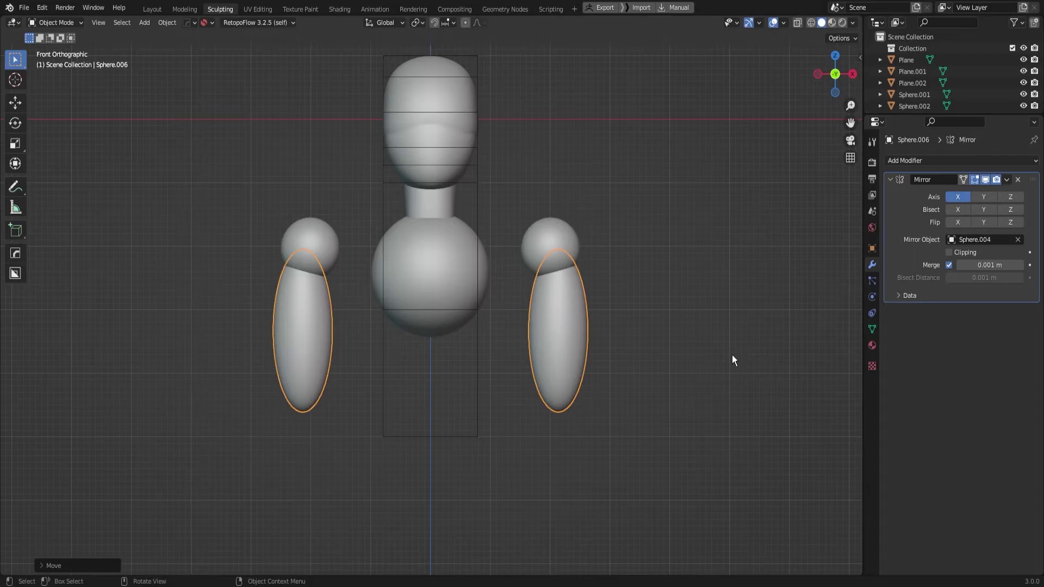
{"action": "key", "text": "r"}
{"action": "left_click", "coordinate": [740, 269]}
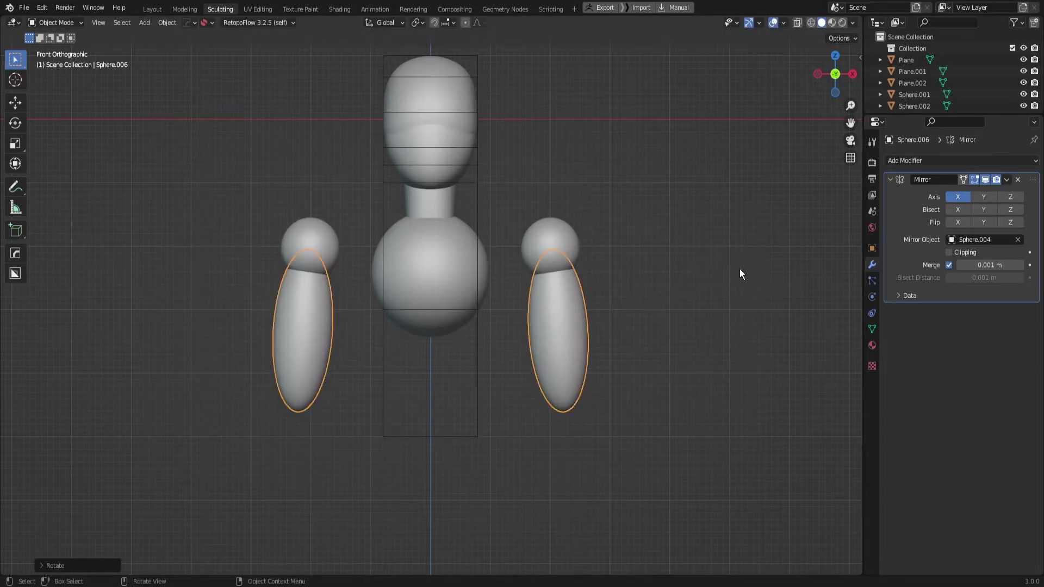
{"action": "key", "text": "g"}
{"action": "left_click", "coordinate": [740, 270]}
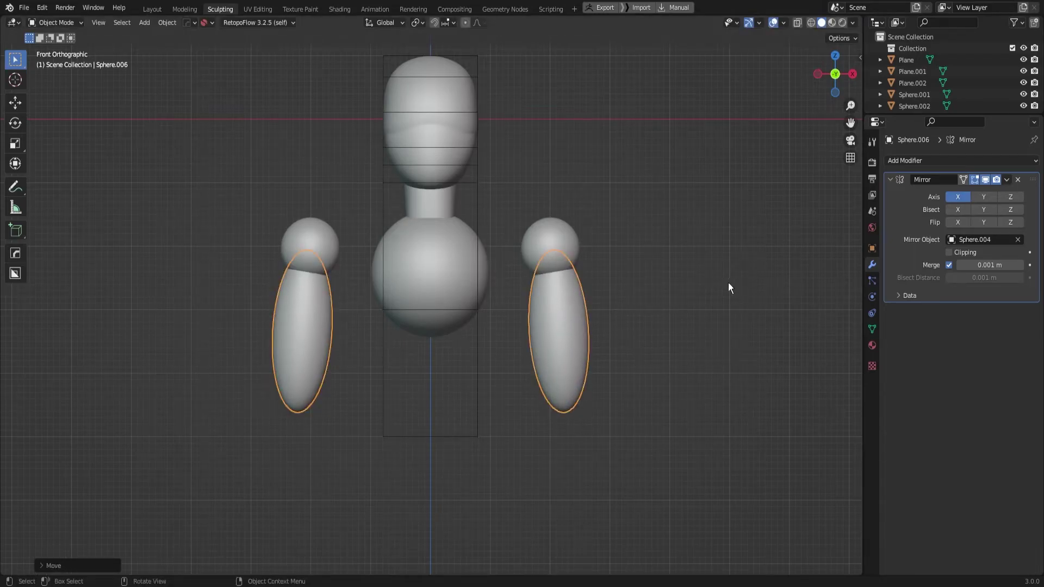
{"action": "key", "text": "KP_3"}
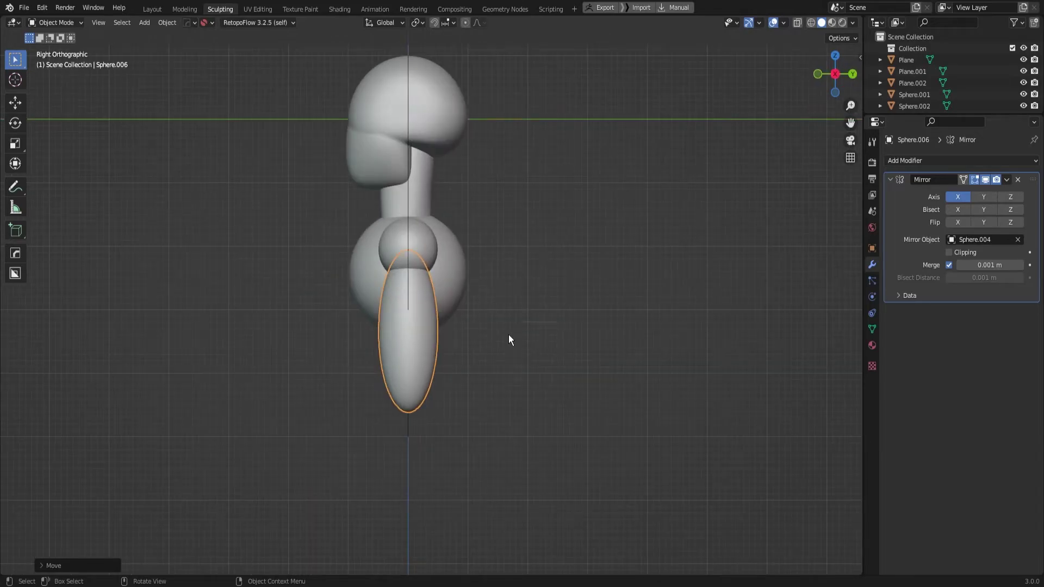
Duplicate the upper arm into an angled forearm positioned below the elbow
{"action": "key", "text": "shift+d"}
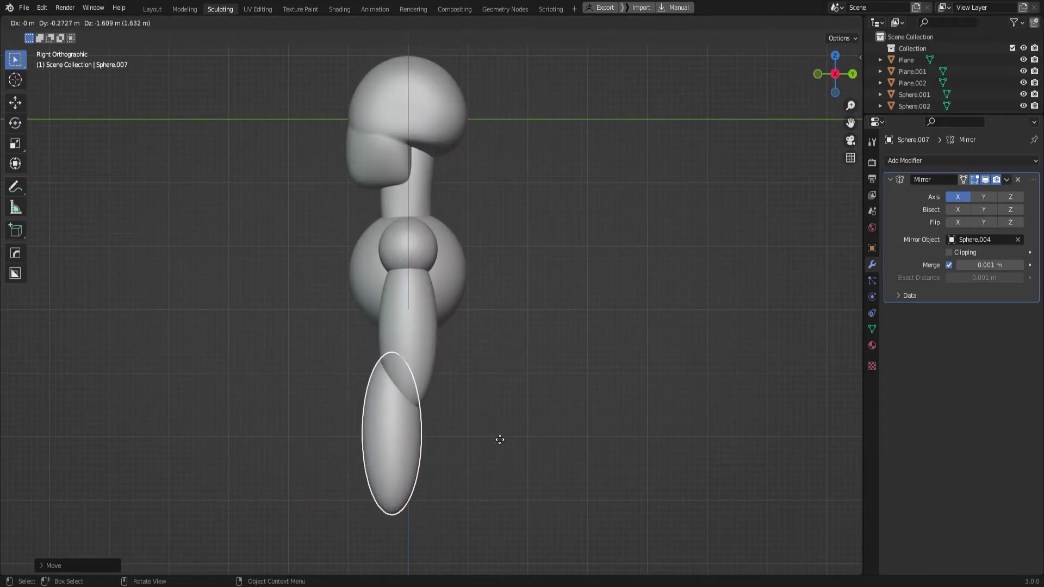
{"action": "left_click", "coordinate": [500, 440]}
{"action": "key", "text": "r"}
{"action": "left_click", "coordinate": [524, 433]}
{"action": "key", "text": "g"}
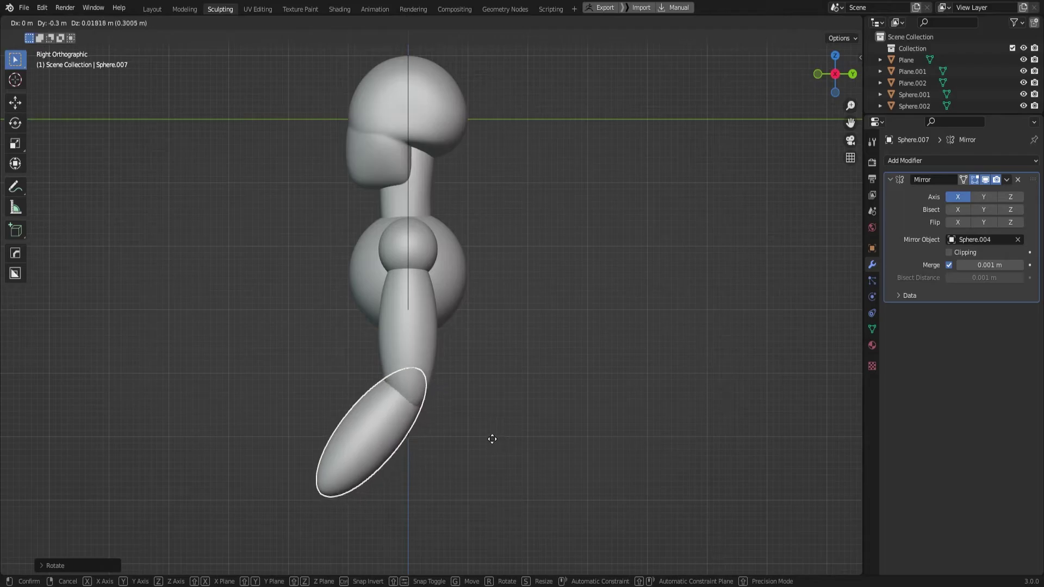
{"action": "left_click", "coordinate": [500, 437]}
{"action": "key", "text": "KP_1"}
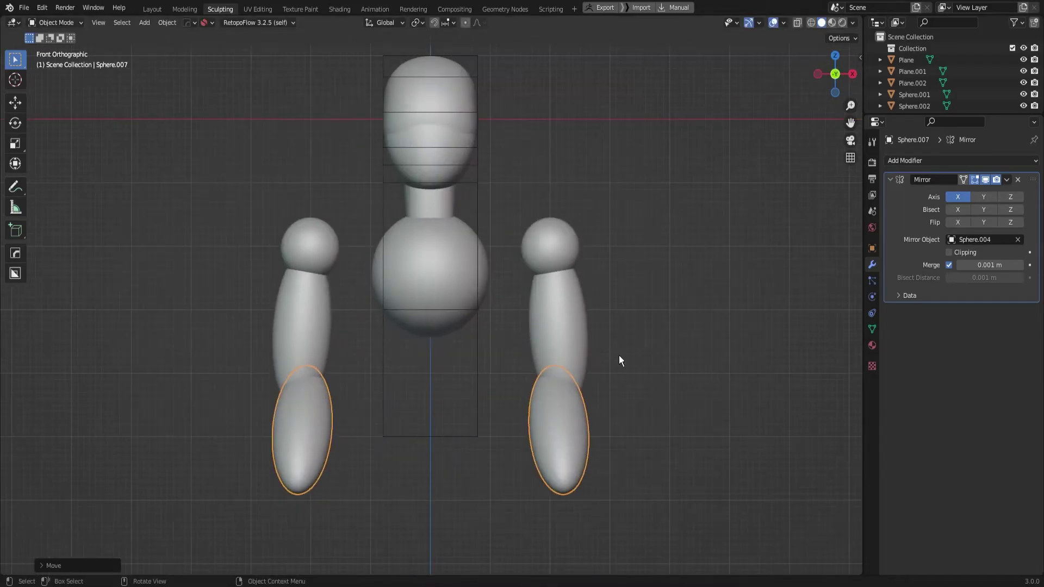
{"action": "key", "text": "r"}
{"action": "left_click", "coordinate": [647, 374]}
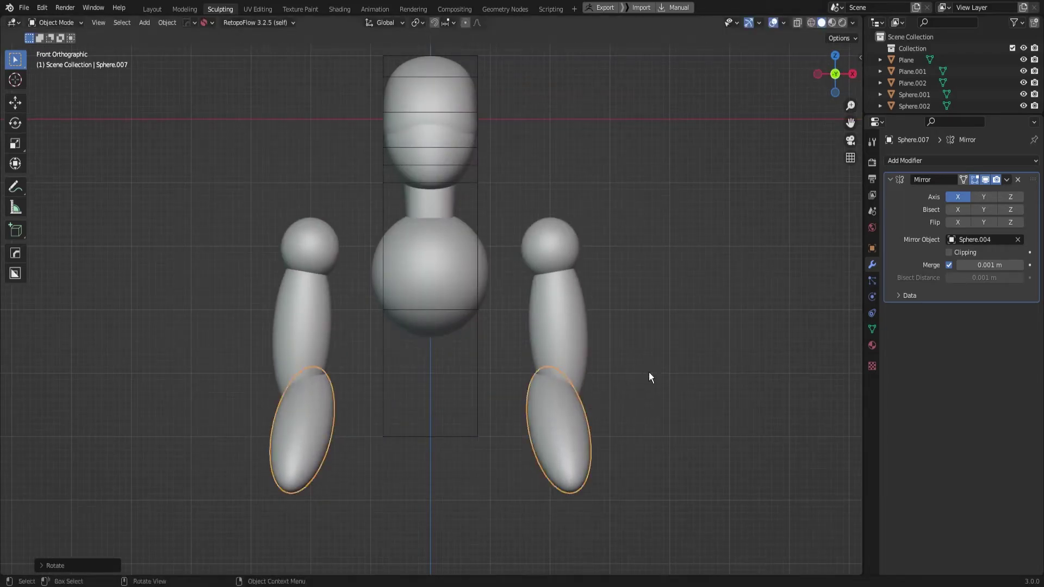
{"action": "key", "text": "g"}
{"action": "left_click", "coordinate": [666, 368]}
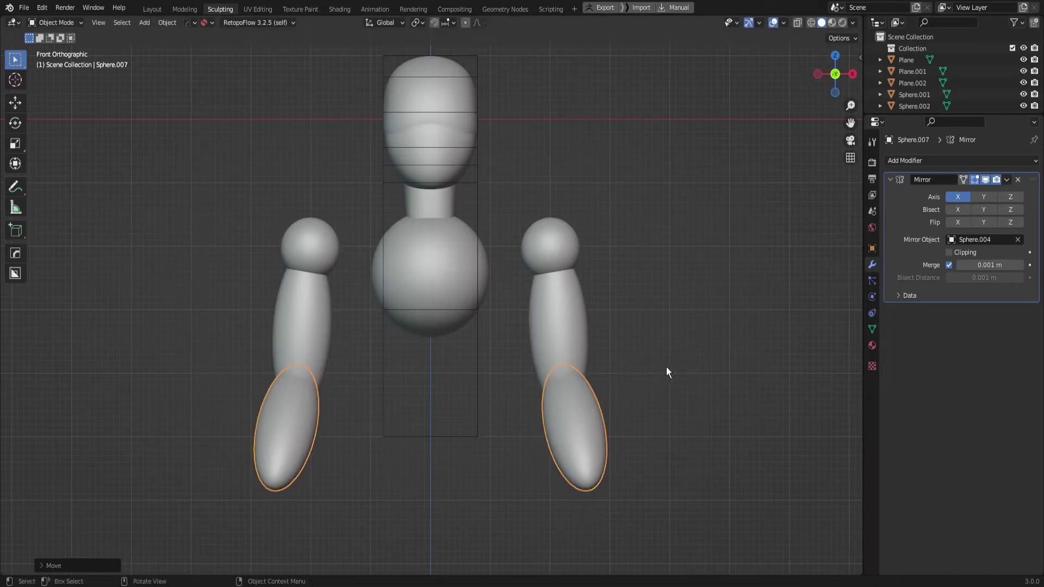
{"action": "mouse_move", "coordinate": [666, 368]}
{"action": "middle_mouse_down"}
{"action": "mouse_move", "coordinate": [601, 383]}
{"action": "mouse_move", "coordinate": [660, 375]}
{"action": "mouse_move", "coordinate": [662, 388]}
{"action": "mouse_move", "coordinate": [621, 379]}
{"action": "mouse_move", "coordinate": [657, 376]}
{"action": "middle_mouse_up"}
Rotate both arm pieces outward and raise them, refining the height from the side
{"action": "left_click", "coordinate": [586, 344], "text": "shift"}
{"action": "key", "text": "r"}
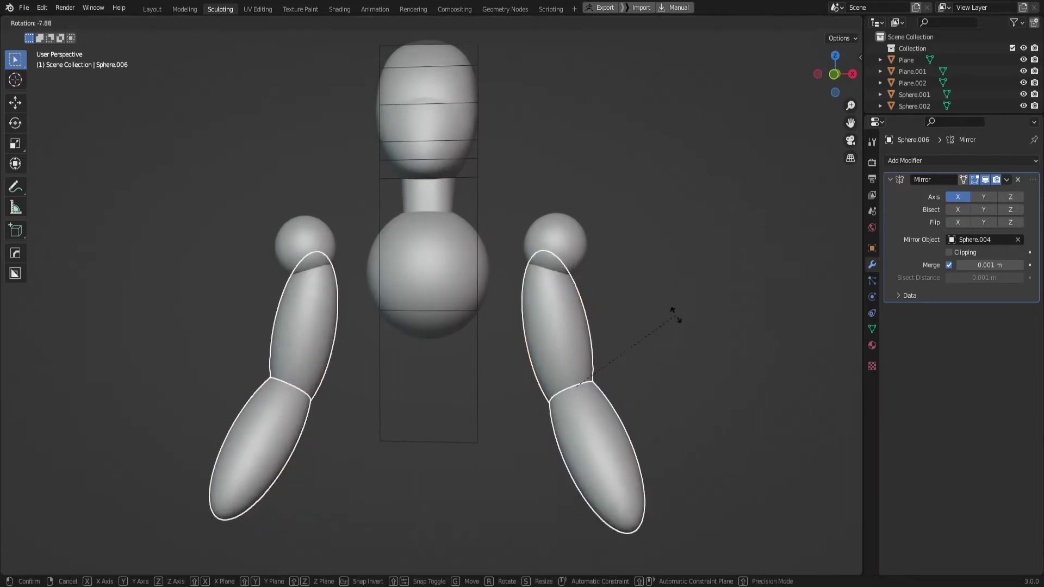
{"action": "left_click", "coordinate": [674, 219]}
{"action": "key", "text": "g"}
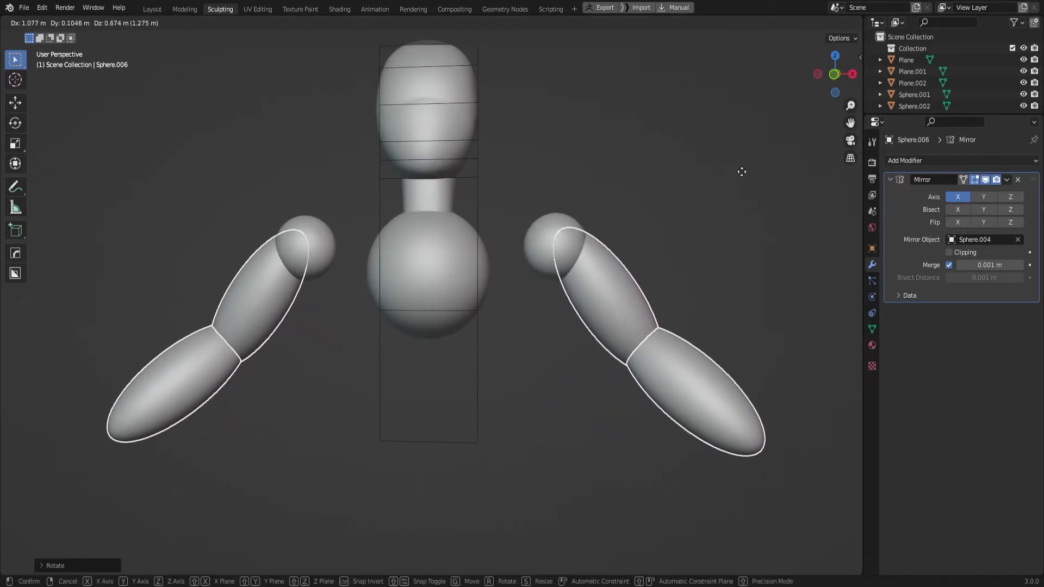
{"action": "left_click", "coordinate": [742, 176]}
{"action": "key", "text": "KP_3"}
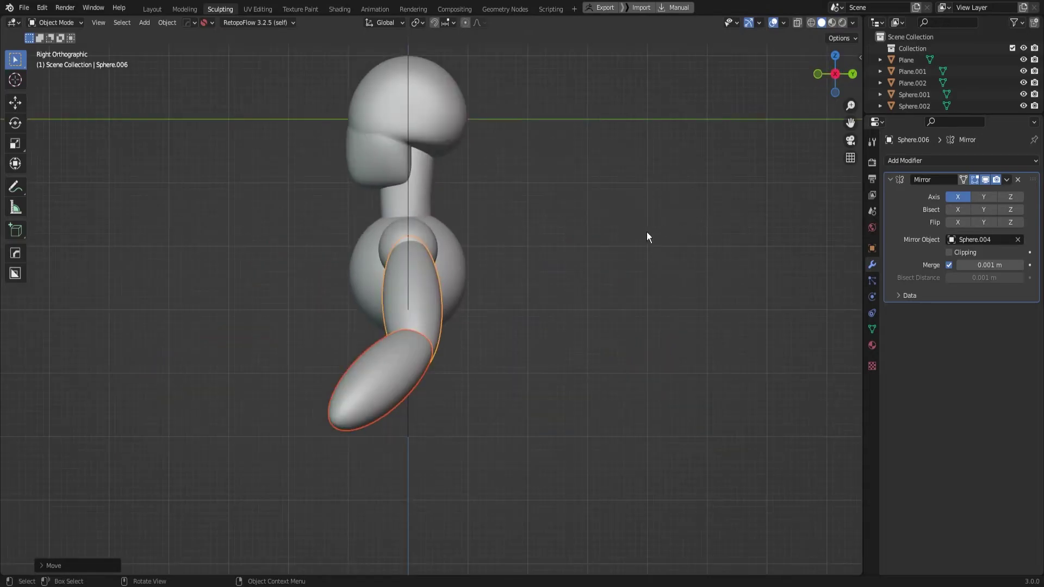
{"action": "key", "text": "g"}
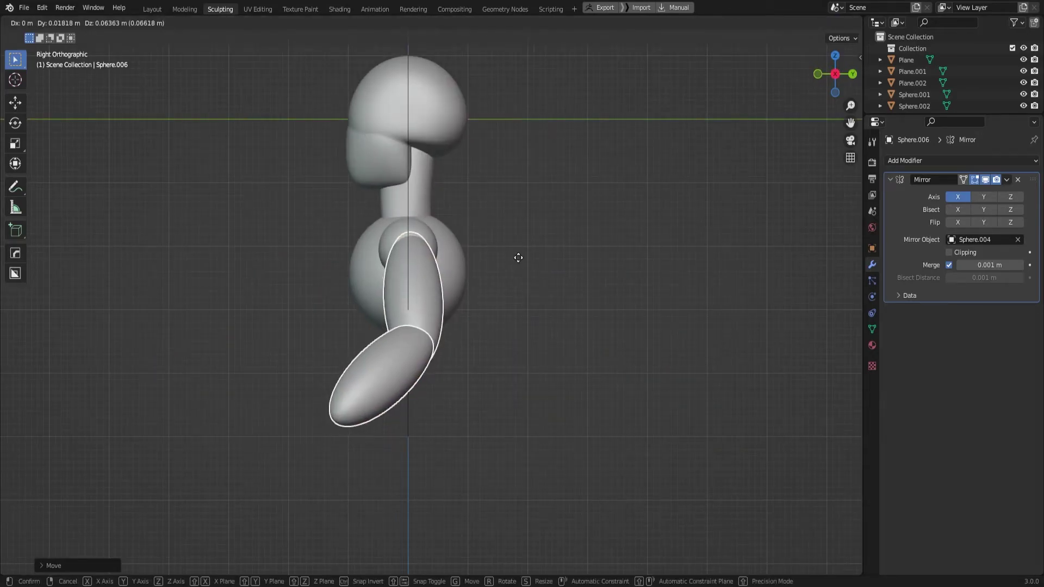
{"action": "left_click", "coordinate": [722, 241]}
{"action": "key", "text": "KP_1"}
Reposition the upper arm and forearm together at the shoulder
{"action": "left_click", "coordinate": [693, 281]}
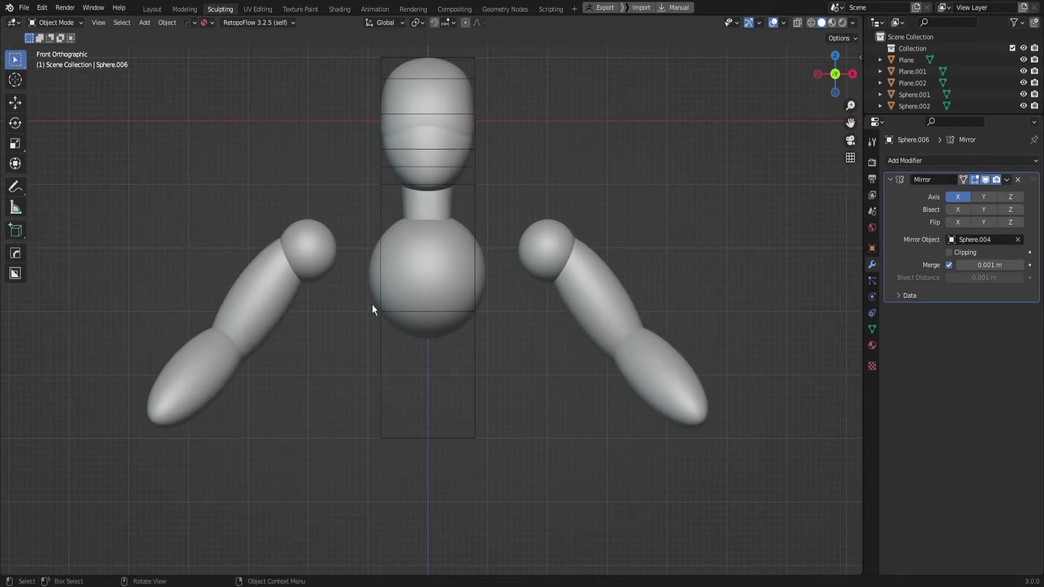
{"action": "left_click", "coordinate": [325, 311]}
{"action": "left_click", "coordinate": [654, 347], "text": "shift"}
{"action": "key", "text": "g"}
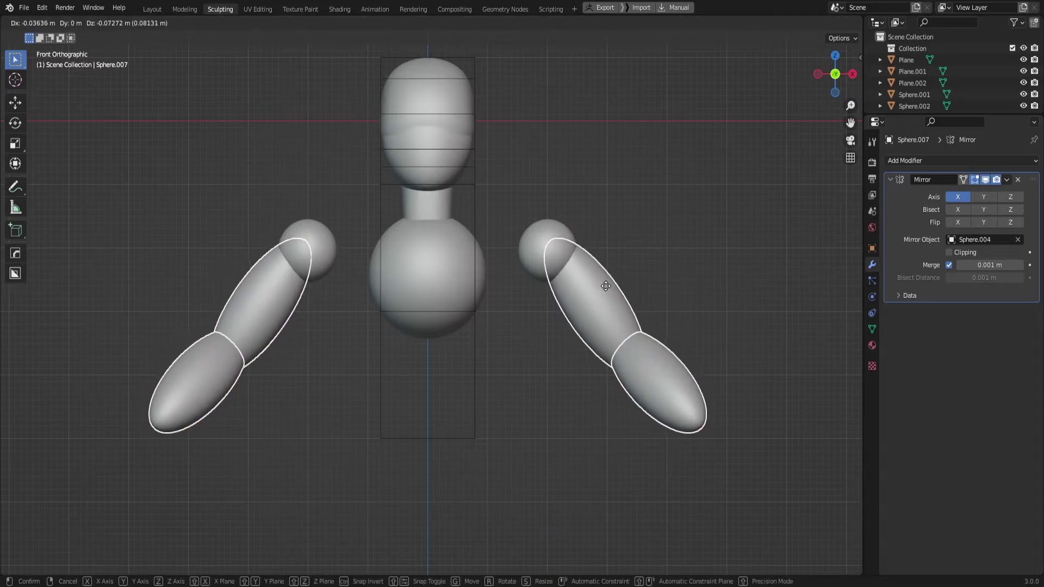
{"action": "left_click", "coordinate": [609, 283]}
{"action": "left_click", "coordinate": [680, 275]}
{"action": "mouse_move", "coordinate": [679, 275]}
{"action": "middle_mouse_down"}
{"action": "mouse_move", "coordinate": [657, 311]}
{"action": "mouse_move", "coordinate": [619, 305]}
{"action": "mouse_move", "coordinate": [662, 318]}
{"action": "mouse_move", "coordinate": [691, 277]}
{"action": "mouse_move", "coordinate": [670, 309]}
{"action": "mouse_move", "coordinate": [700, 283]}
{"action": "mouse_move", "coordinate": [676, 278]}
{"action": "middle_mouse_up"}
Duplicate the chest sphere and drop the copy straight down as the pelvis
{"action": "left_click", "coordinate": [451, 280]}
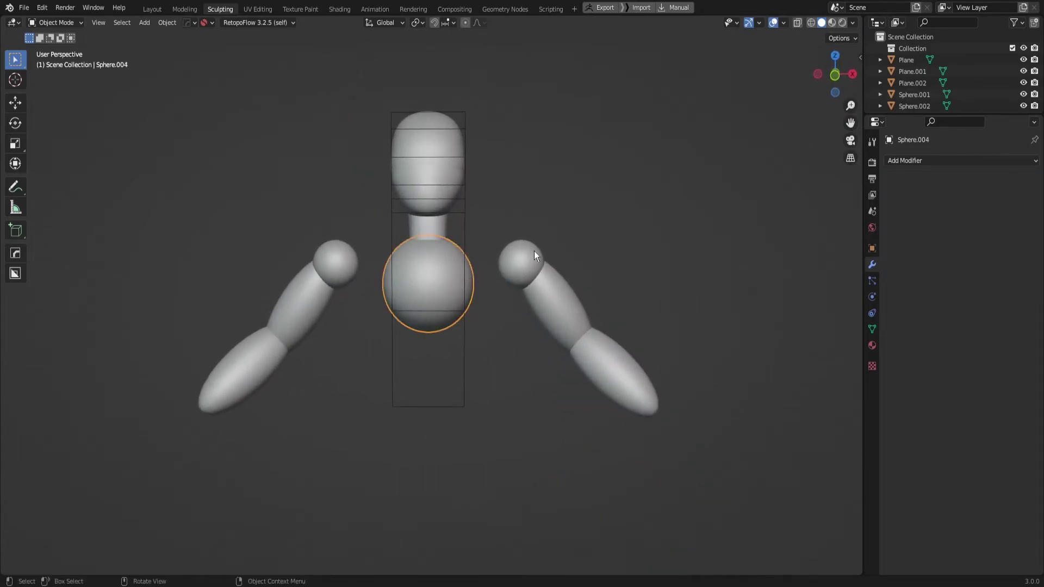
{"action": "key", "text": "KP_1"}
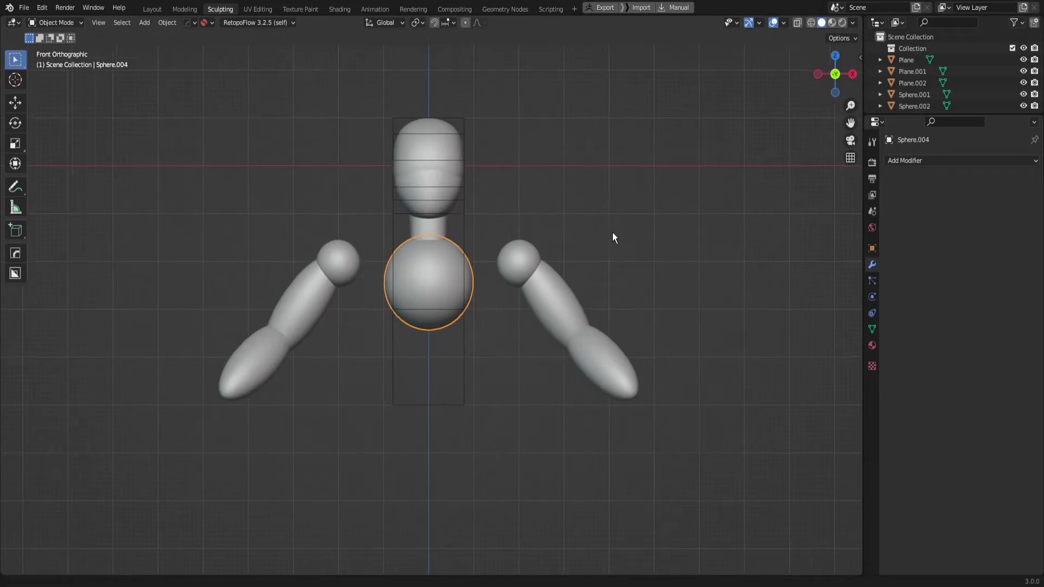
{"action": "scroll", "coordinate": [615, 217], "scroll_direction": "up", "scroll_amount": 2}
{"action": "middle_click_drag", "start_coordinate": [614, 169], "coordinate": [601, 215], "text": "shift"}
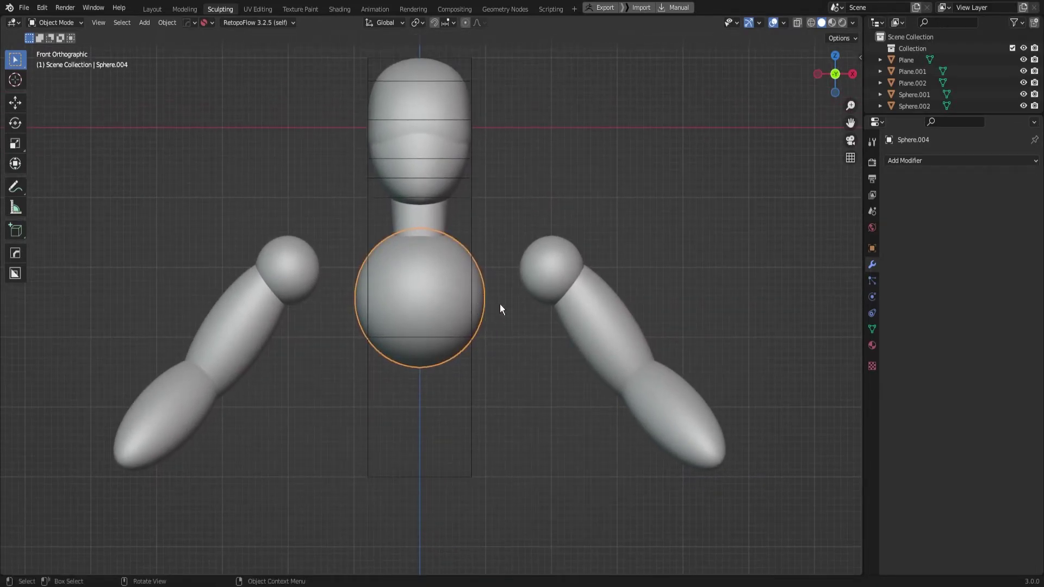
{"action": "mouse_move", "coordinate": [500, 304]}
{"action": "middle_mouse_down", "text": "shift"}
{"action": "mouse_move", "coordinate": [540, 231]}
{"action": "mouse_move", "coordinate": [499, 269]}
{"action": "middle_mouse_up", "text": "shift"}
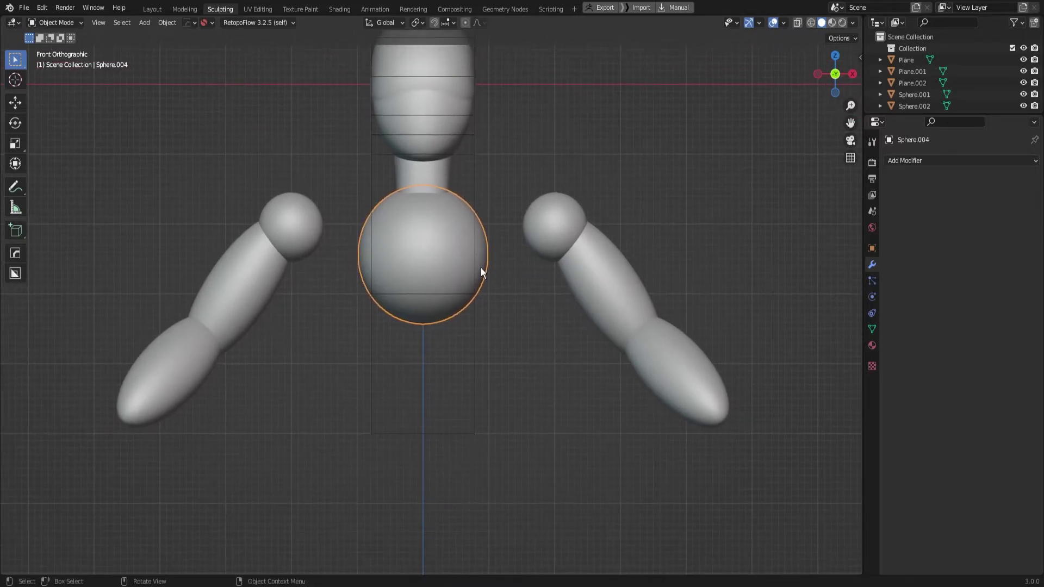
{"action": "key", "text": "shift+d"}
{"action": "key", "text": "z"}
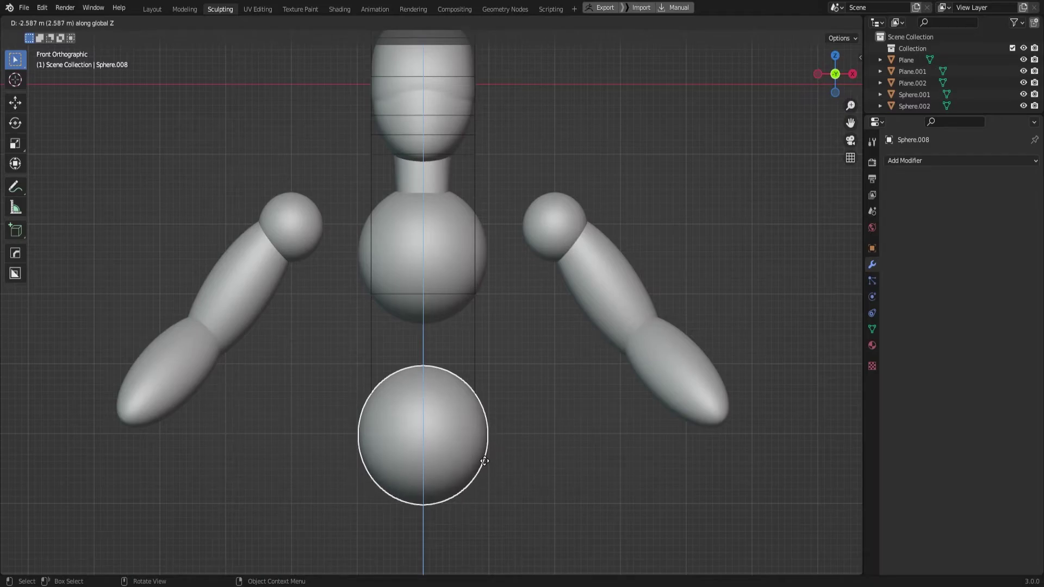
{"action": "left_click", "coordinate": [484, 461]}
Reselect the chest sphere and pan and orbit around the figure to check its shape
{"action": "left_click", "coordinate": [442, 294]}
{"action": "mouse_move", "coordinate": [513, 233]}
{"action": "middle_mouse_down", "text": "shift"}
{"action": "mouse_move", "coordinate": [540, 259]}
{"action": "mouse_move", "coordinate": [543, 239]}
{"action": "middle_mouse_up", "text": "shift"}
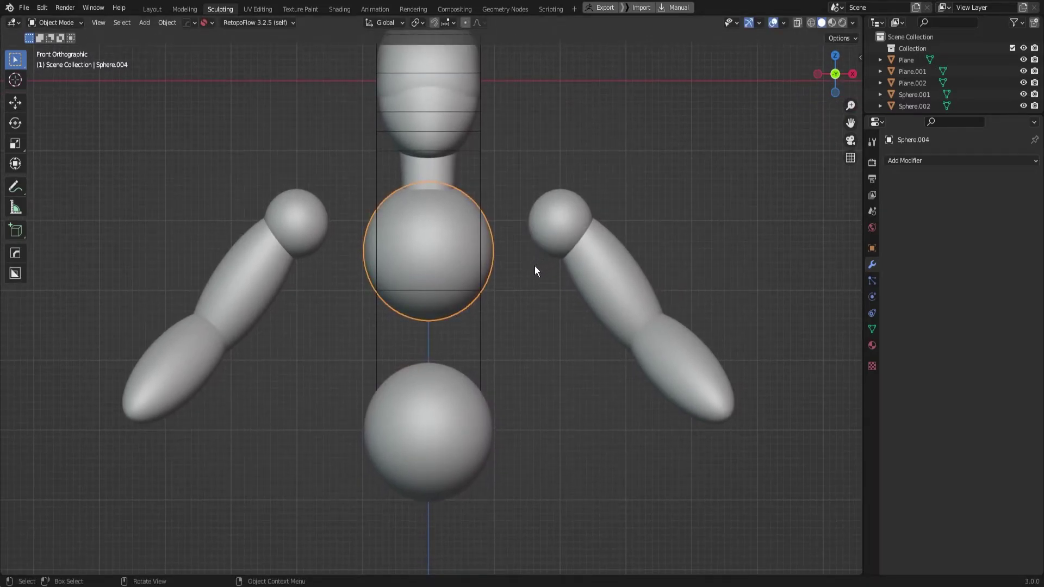
{"action": "mouse_move", "coordinate": [536, 221]}
{"action": "middle_mouse_down", "text": "shift"}
{"action": "mouse_move", "coordinate": [555, 325]}
{"action": "mouse_move", "coordinate": [547, 292]}
{"action": "mouse_move", "coordinate": [560, 240]}
{"action": "mouse_move", "coordinate": [554, 328]}
{"action": "mouse_move", "coordinate": [513, 257]}
{"action": "middle_mouse_up", "text": "shift"}
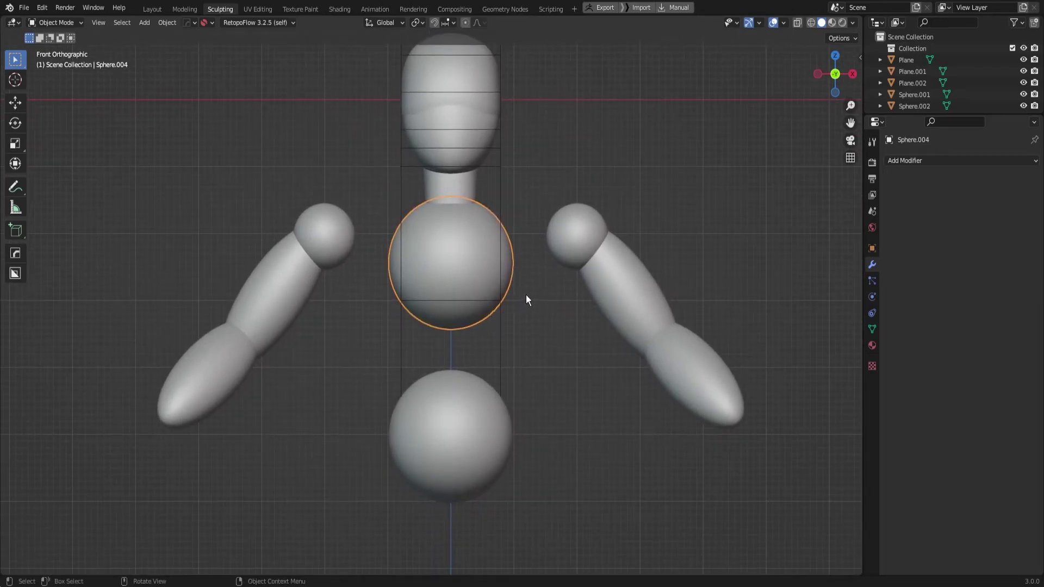
{"action": "key", "text": "ctrl+Tab"}
{"action": "mouse_move", "coordinate": [559, 240]}
{"action": "middle_mouse_down", "text": "shift"}
{"action": "mouse_move", "coordinate": [563, 298]}
{"action": "mouse_move", "coordinate": [599, 182]}
{"action": "mouse_move", "coordinate": [546, 360]}
{"action": "mouse_move", "coordinate": [596, 318]}
{"action": "mouse_move", "coordinate": [601, 350]}
{"action": "mouse_move", "coordinate": [588, 240]}
{"action": "mouse_move", "coordinate": [599, 284]}
{"action": "mouse_move", "coordinate": [585, 349]}
{"action": "mouse_move", "coordinate": [594, 230]}
{"action": "mouse_move", "coordinate": [588, 313]}
{"action": "mouse_move", "coordinate": [591, 275]}
{"action": "mouse_move", "coordinate": [572, 249]}
{"action": "mouse_move", "coordinate": [581, 242]}
{"action": "middle_mouse_up", "text": "shift"}
{"action": "mouse_move", "coordinate": [545, 328]}
{"action": "middle_mouse_down"}
{"action": "mouse_move", "coordinate": [592, 277]}
{"action": "mouse_move", "coordinate": [431, 303]}
{"action": "mouse_move", "coordinate": [415, 291]}
{"action": "mouse_move", "coordinate": [603, 261]}
{"action": "mouse_move", "coordinate": [483, 280]}
{"action": "mouse_move", "coordinate": [536, 290]}
{"action": "mouse_move", "coordinate": [577, 259]}
{"action": "mouse_move", "coordinate": [579, 225]}
{"action": "mouse_move", "coordinate": [596, 223]}
{"action": "middle_mouse_up"}
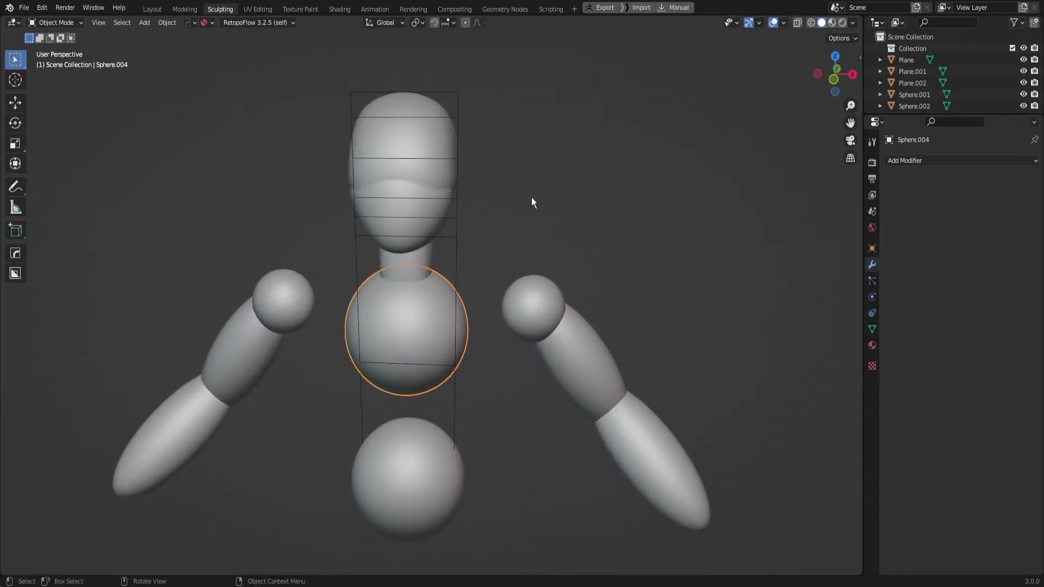
{"action": "middle_click_drag", "start_coordinate": [534, 205], "coordinate": [546, 205], "text": "ctrl"}
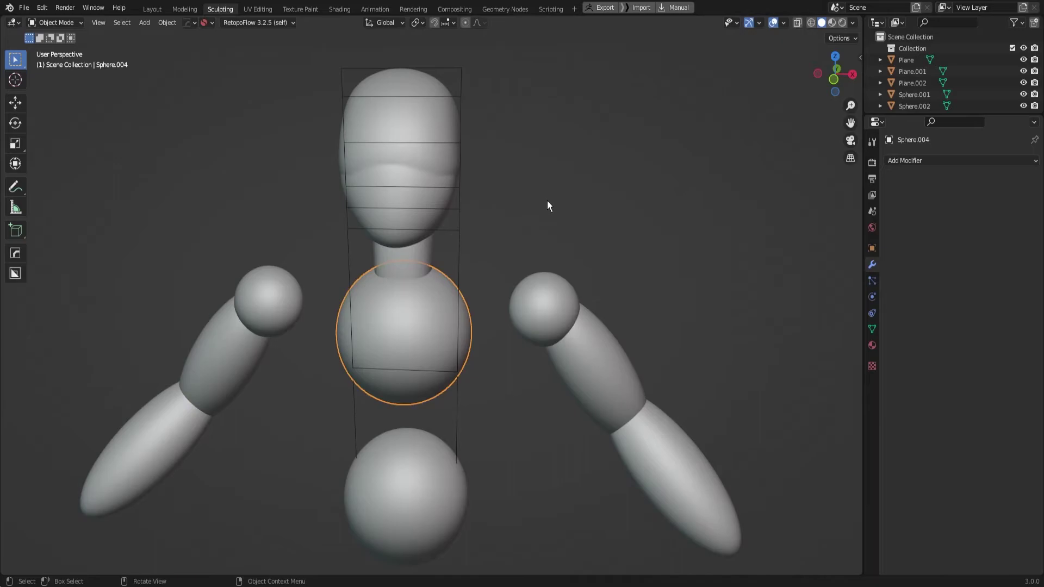
{"action": "key", "text": "KP_1"}
Add a plane rotated 90° on X, apply one subdivision level, and place it right of the head
{"action": "key", "text": "shift+a"}
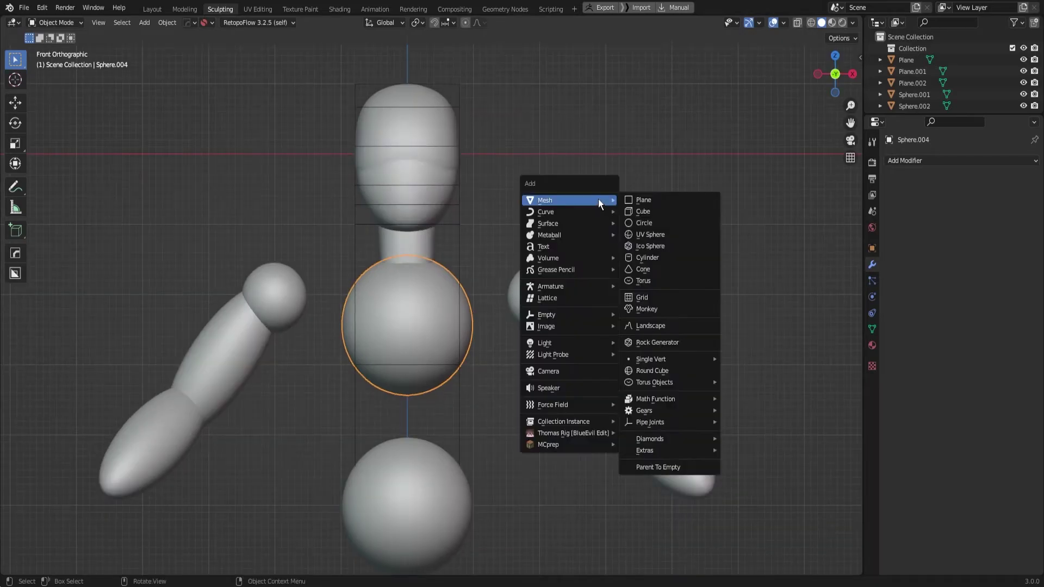
{"action": "left_click", "coordinate": [647, 201]}
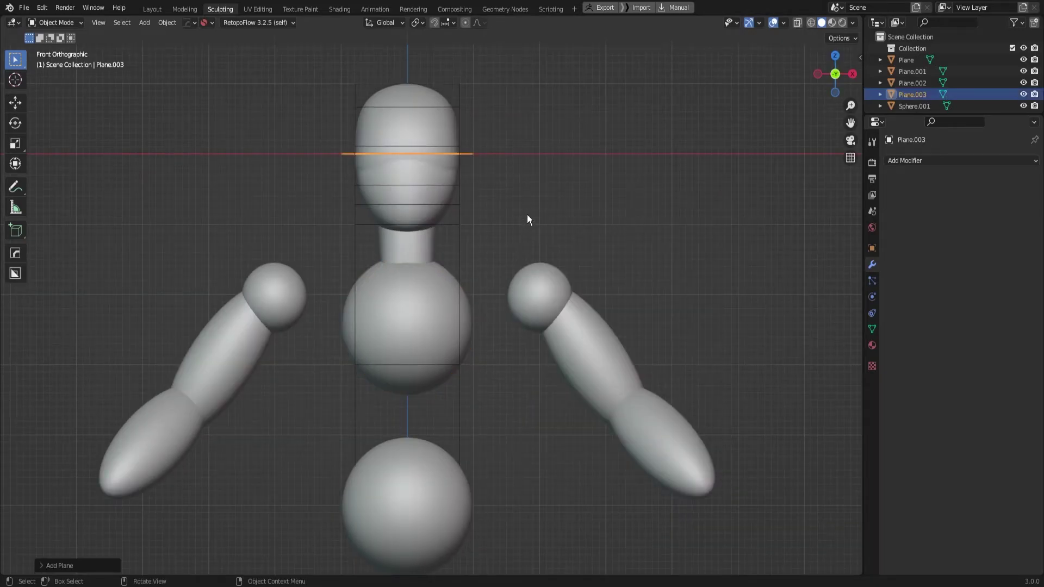
{"action": "key", "text": "r"}
{"action": "key", "text": "x"}
{"action": "key", "text": "9"}
{"action": "key", "text": "0"}
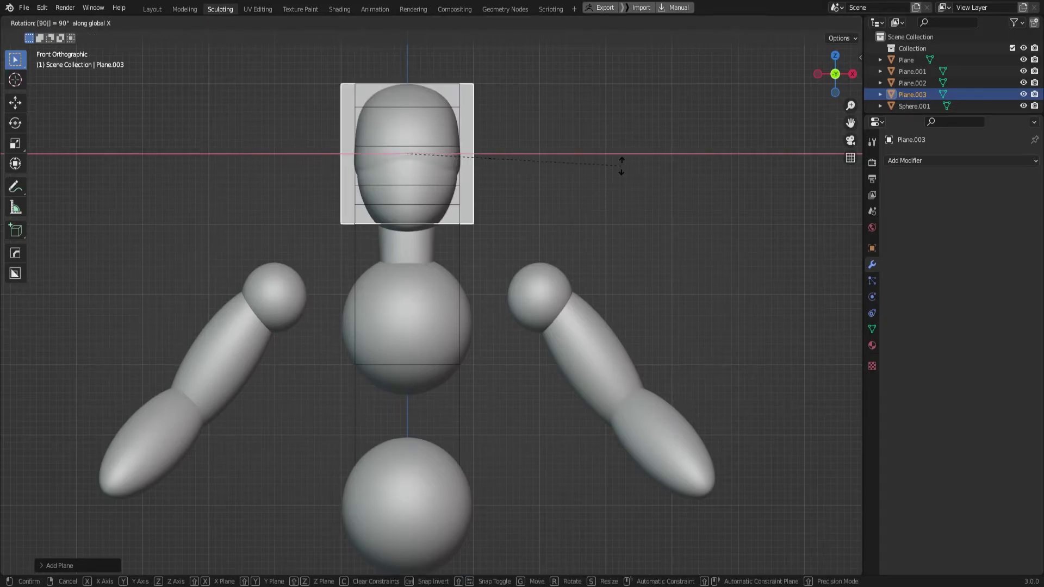
{"action": "key", "text": "Return"}
{"action": "key", "text": "ctrl+1"}
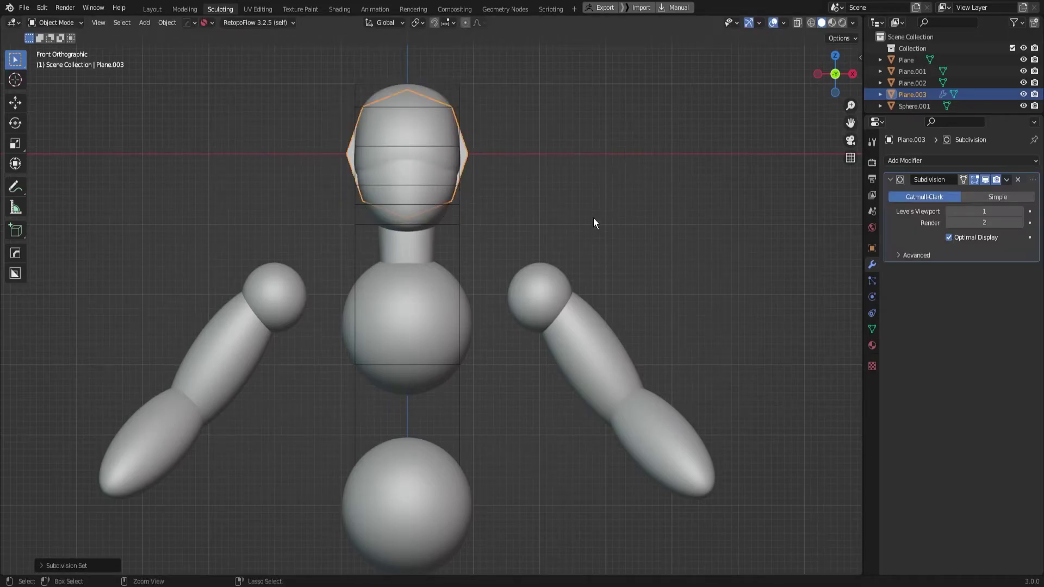
{"action": "key", "text": "ctrl+a"}
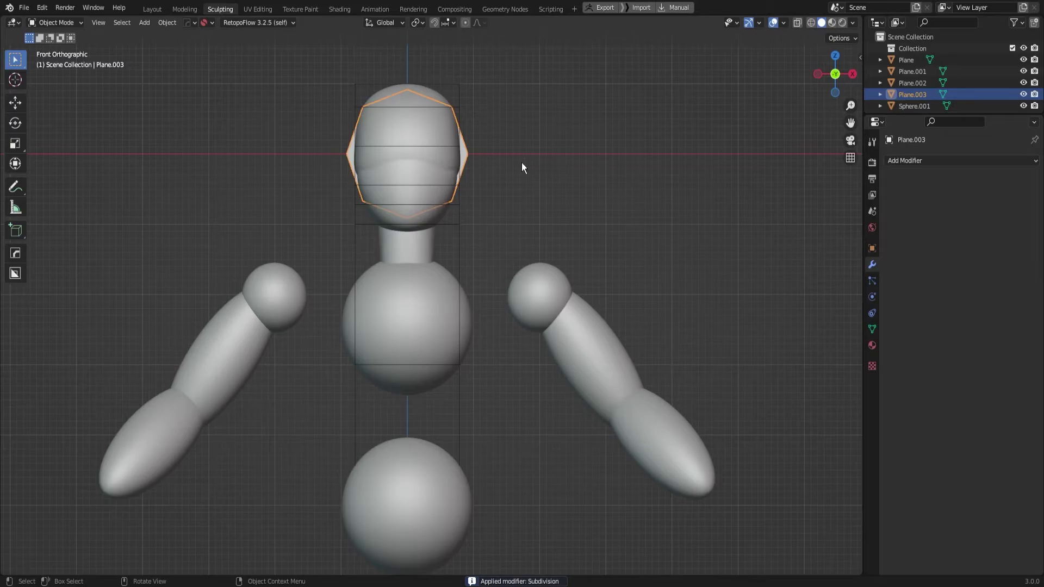
{"action": "key", "text": "g"}
{"action": "left_click", "coordinate": [635, 164]}
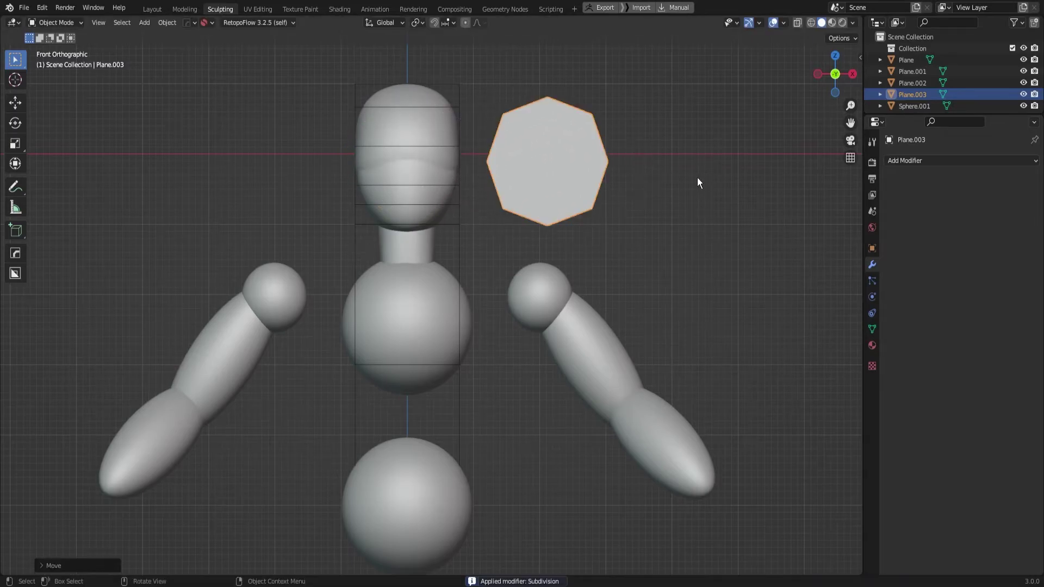
In Edit Mode, drag the octagon's left vertices into a notched ear outline
{"action": "key", "text": "Tab"}
{"action": "scroll", "coordinate": [659, 101], "scroll_direction": "up", "scroll_amount": 4}
{"action": "middle_click_drag", "start_coordinate": [659, 101], "coordinate": [562, 287], "text": "shift"}
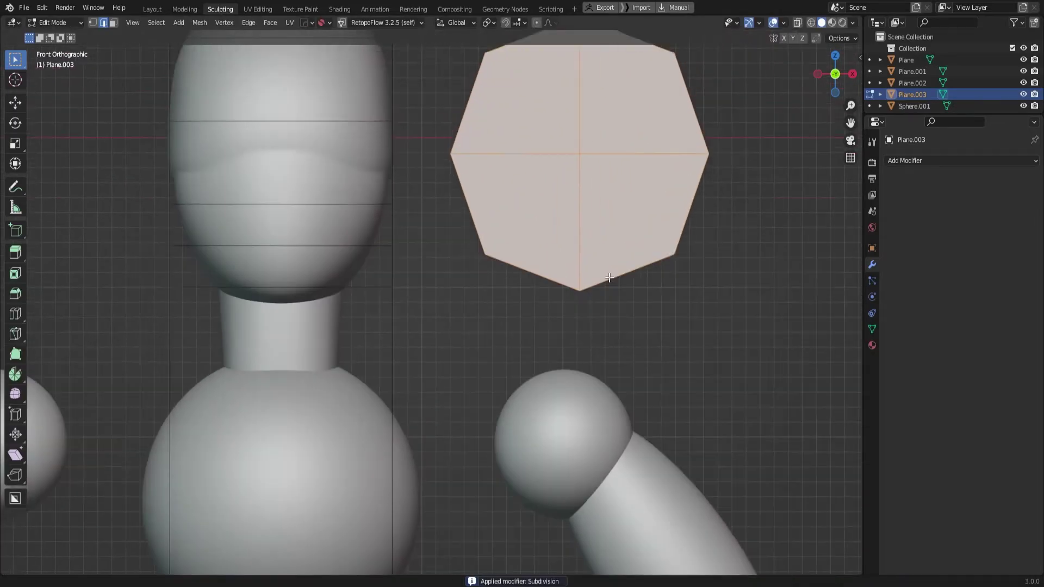
{"action": "left_click", "coordinate": [71, 23]}
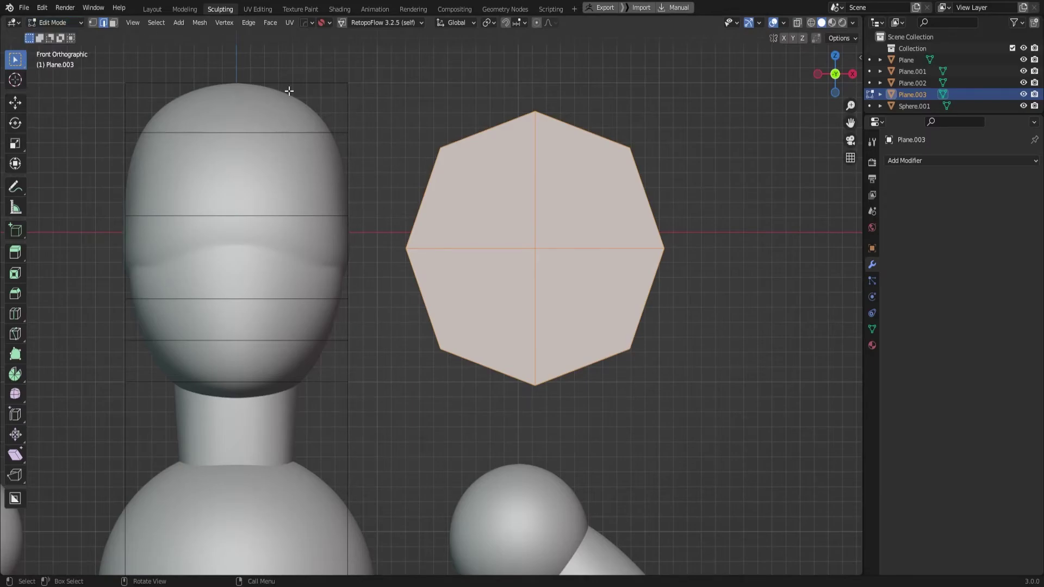
{"action": "left_click", "coordinate": [390, 243]}
{"action": "key", "text": "g"}
{"action": "left_click", "coordinate": [511, 283]}
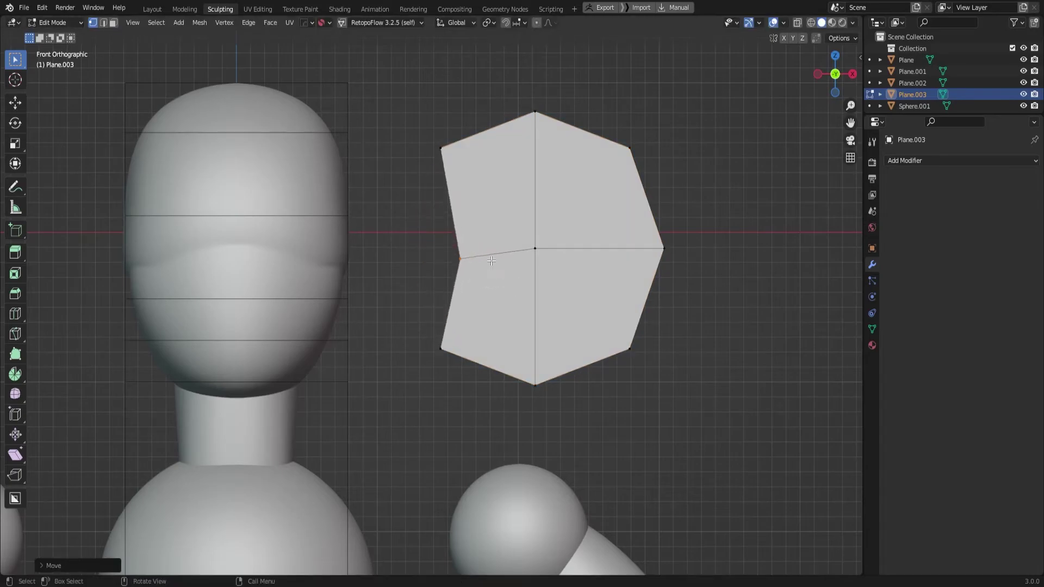
{"action": "left_click", "coordinate": [417, 142]}
{"action": "key", "text": "g"}
{"action": "left_click", "coordinate": [496, 161]}
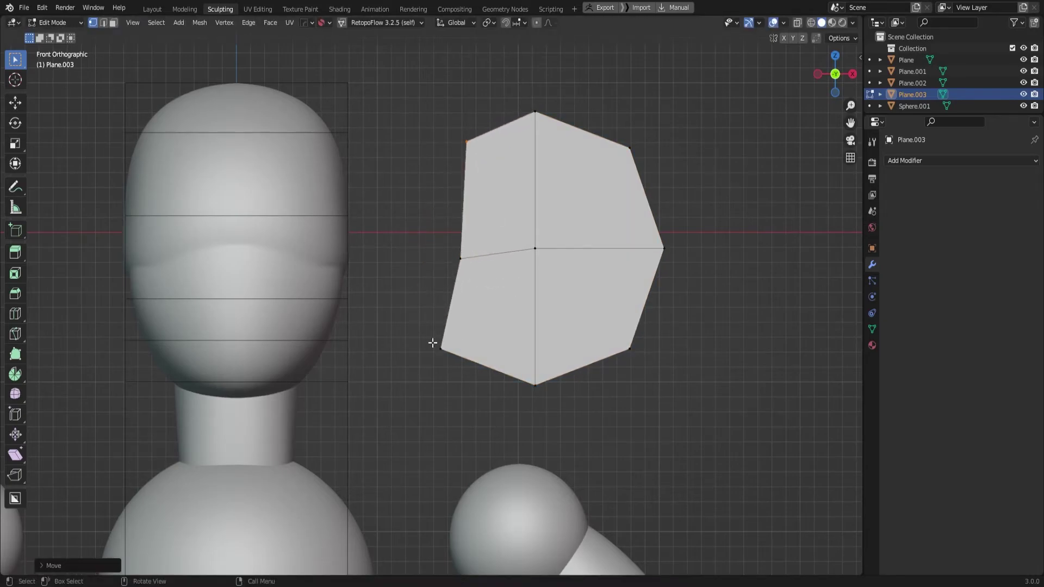
{"action": "left_click", "coordinate": [433, 343]}
{"action": "key", "text": "g"}
{"action": "left_click", "coordinate": [526, 450]}
Shape the bottom of the ear outline and pull the right-side vertices inward
{"action": "left_click", "coordinate": [535, 386]}
{"action": "key", "text": "g"}
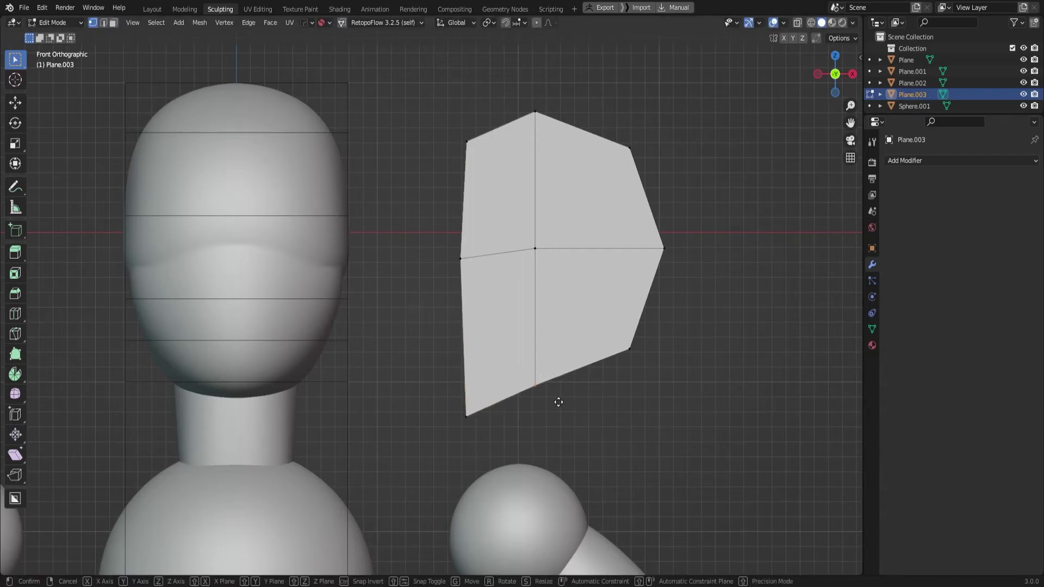
{"action": "left_click", "coordinate": [562, 403]}
{"action": "key", "text": "g"}
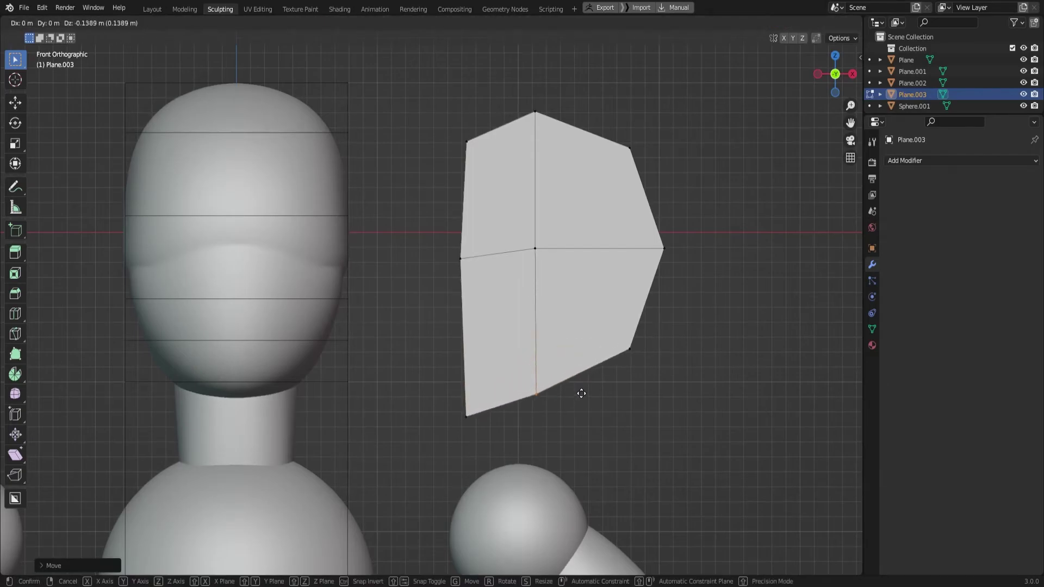
{"action": "left_click", "coordinate": [590, 380]}
{"action": "left_click_drag", "start_coordinate": [596, 112], "coordinate": [679, 359]}
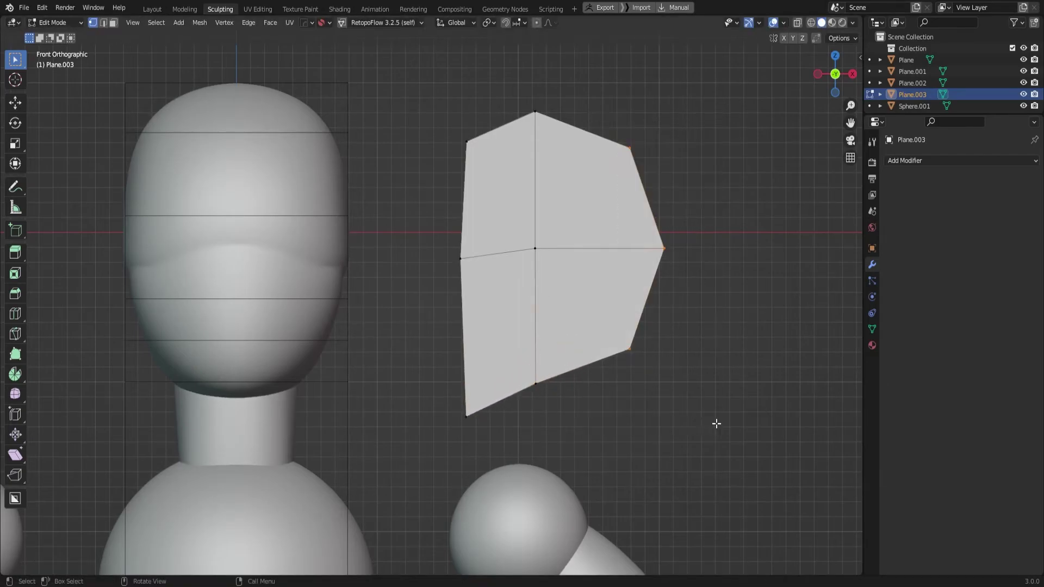
{"action": "key", "text": "g"}
{"action": "left_click", "coordinate": [674, 256]}
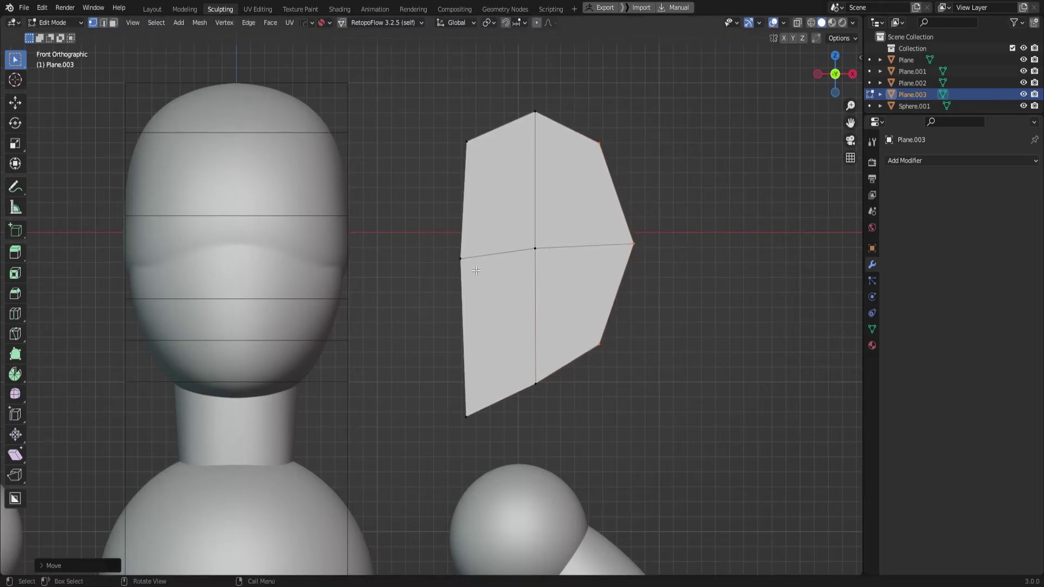
{"action": "left_click", "coordinate": [460, 259]}
{"action": "key", "text": "g"}
{"action": "left_click", "coordinate": [498, 290]}
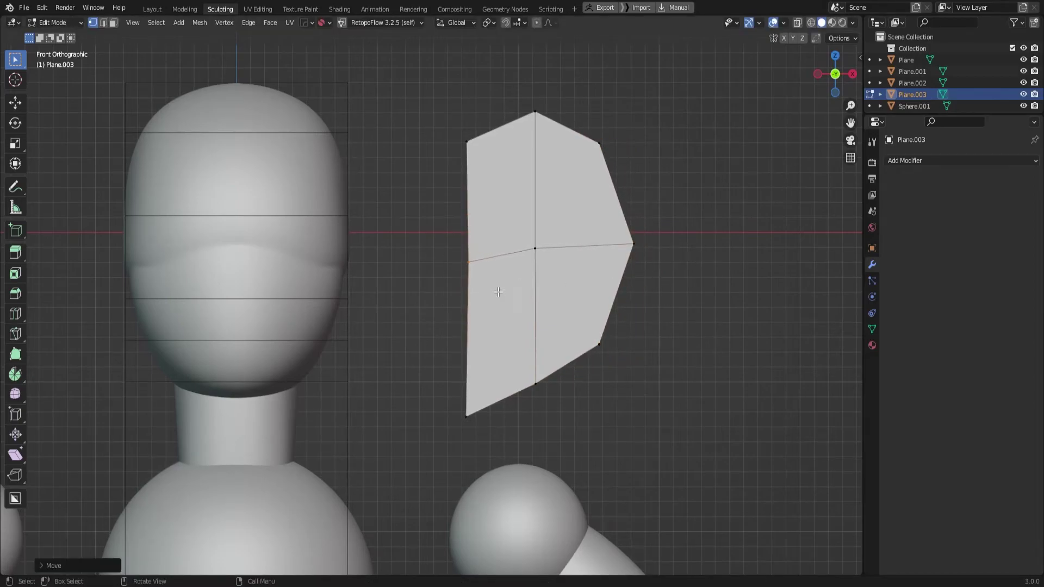
Inset an inner ring into the ear and scale the whole shape to about half size
{"action": "key", "text": "a"}
{"action": "key", "text": "i"}
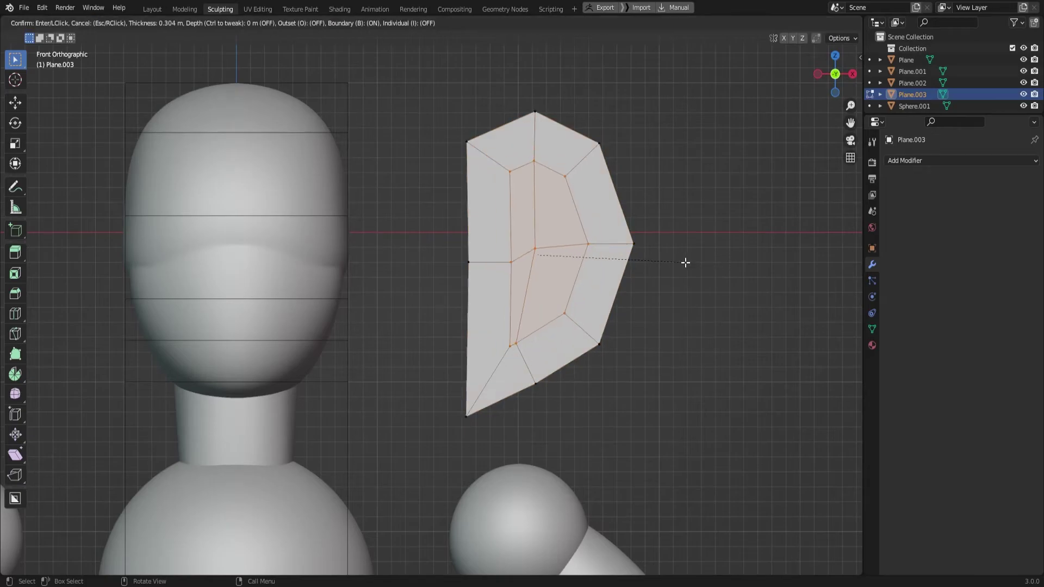
{"action": "left_click", "coordinate": [703, 264]}
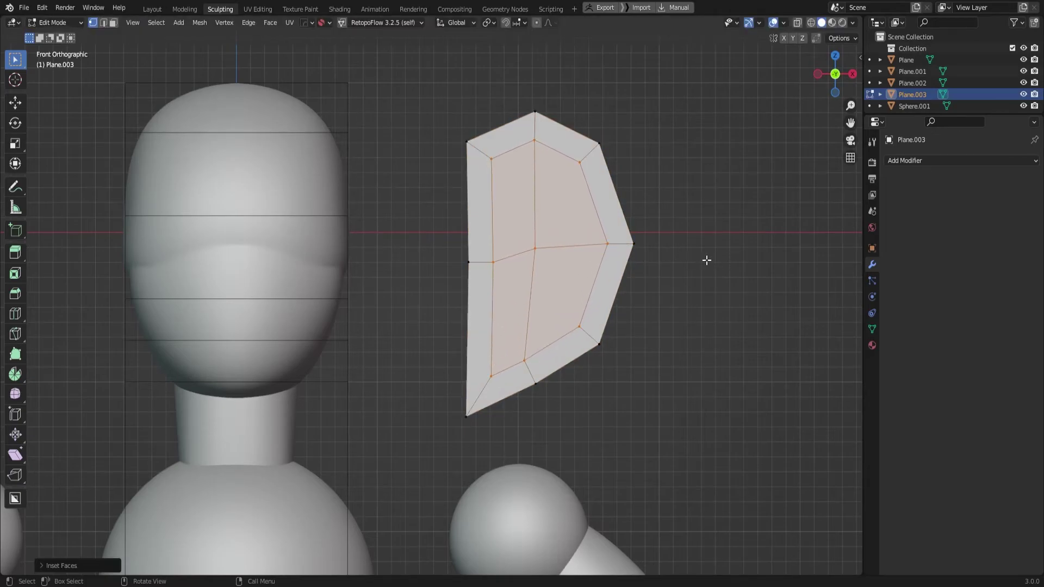
{"action": "key", "text": "a"}
{"action": "key", "text": "s"}
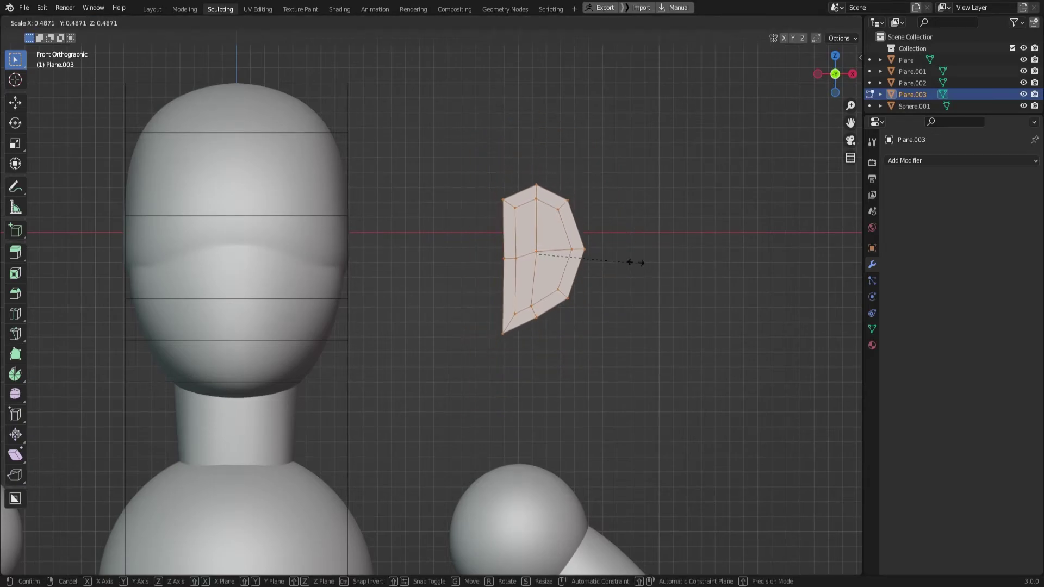
{"action": "left_click", "coordinate": [642, 260]}
{"action": "key", "text": "s"}
{"action": "left_click", "coordinate": [638, 261]}
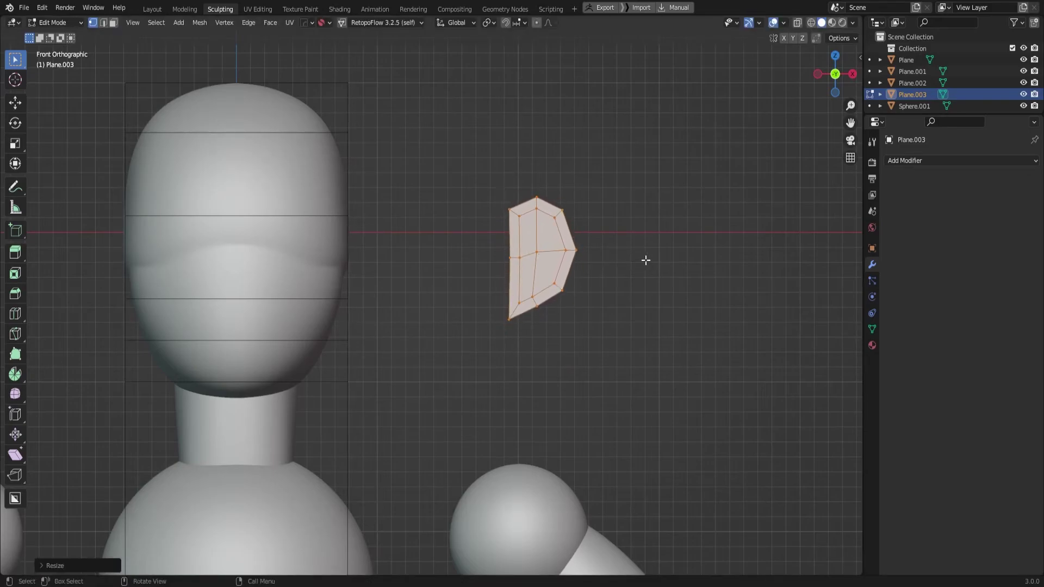
{"action": "key", "text": "KP_3"}
Extrude the flat ear to give it thickness, undoing a first sideways attempt
{"action": "key", "text": "e"}
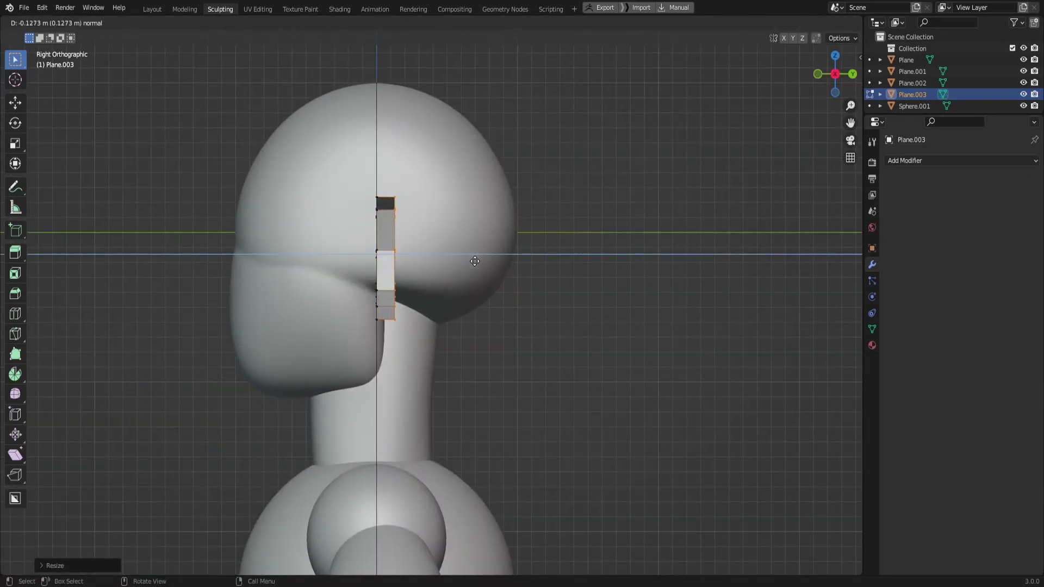
{"action": "left_click", "coordinate": [481, 260]}
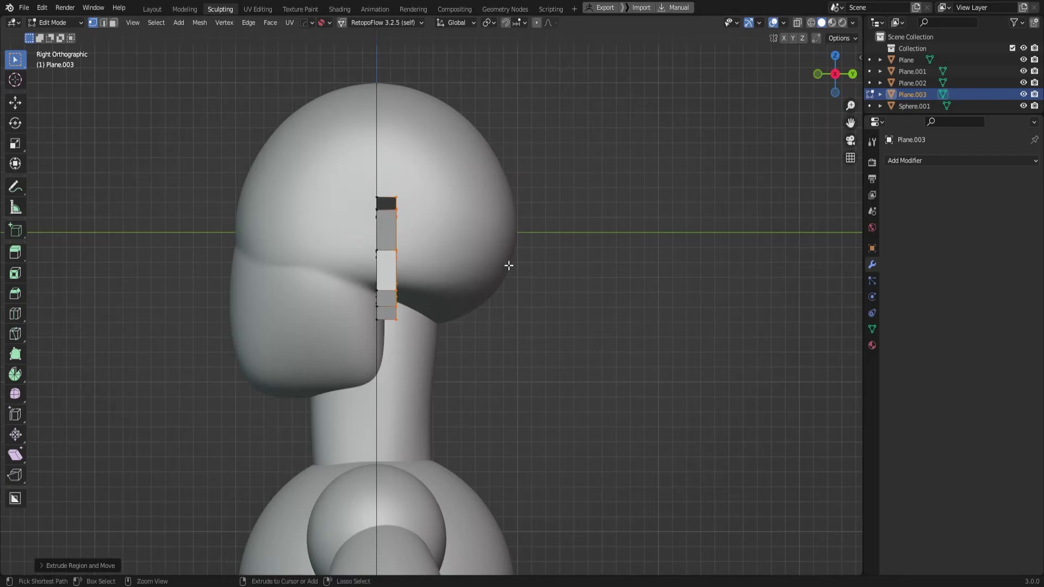
{"action": "key", "text": "ctrl+z"}
{"action": "key", "text": "s"}
{"action": "key", "text": "Escape"}
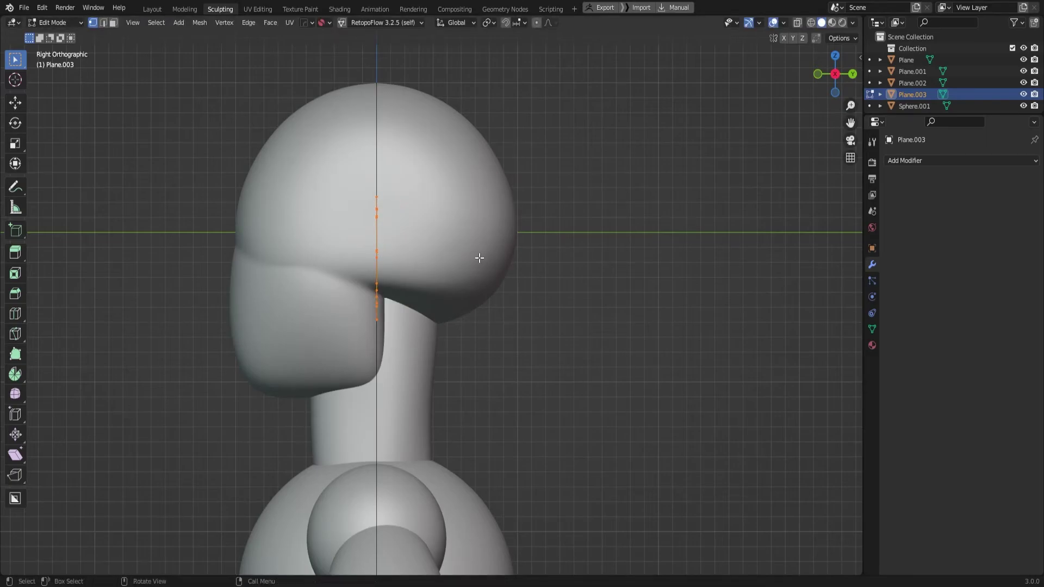
{"action": "key", "text": "e"}
{"action": "left_click", "coordinate": [494, 254]}
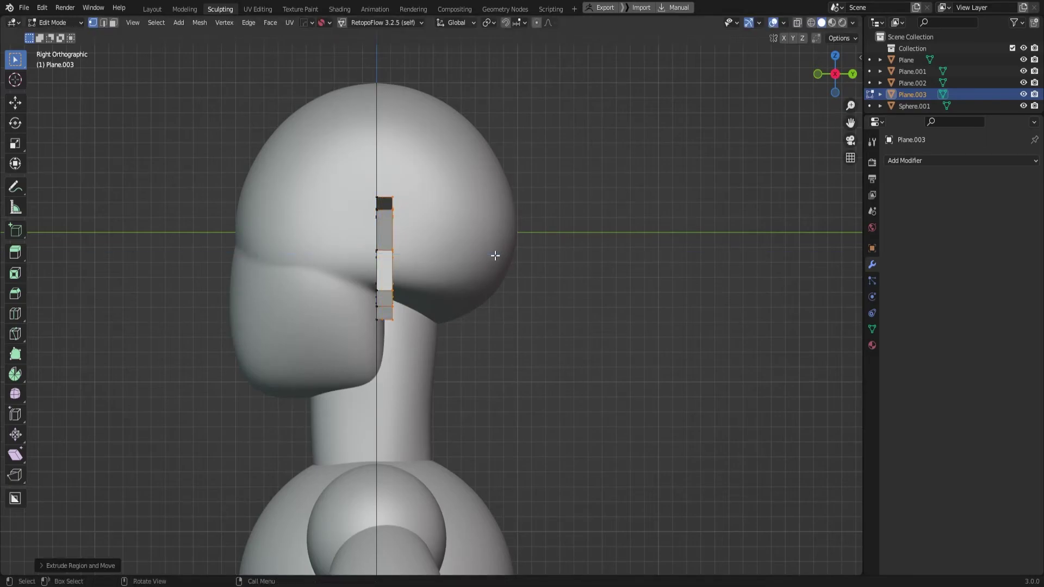
{"action": "mouse_move", "coordinate": [570, 289]}
{"action": "middle_mouse_down"}
{"action": "mouse_move", "coordinate": [664, 303]}
{"action": "mouse_move", "coordinate": [713, 286]}
{"action": "middle_mouse_up"}
Shrink the whole ear mesh and move it beside the head, then return to Object Mode
{"action": "key", "text": "s"}
{"action": "key", "text": "Escape"}
{"action": "key", "text": "a"}
{"action": "scroll", "coordinate": [713, 285], "scroll_direction": "up", "scroll_amount": 2}
{"action": "key", "text": "s"}
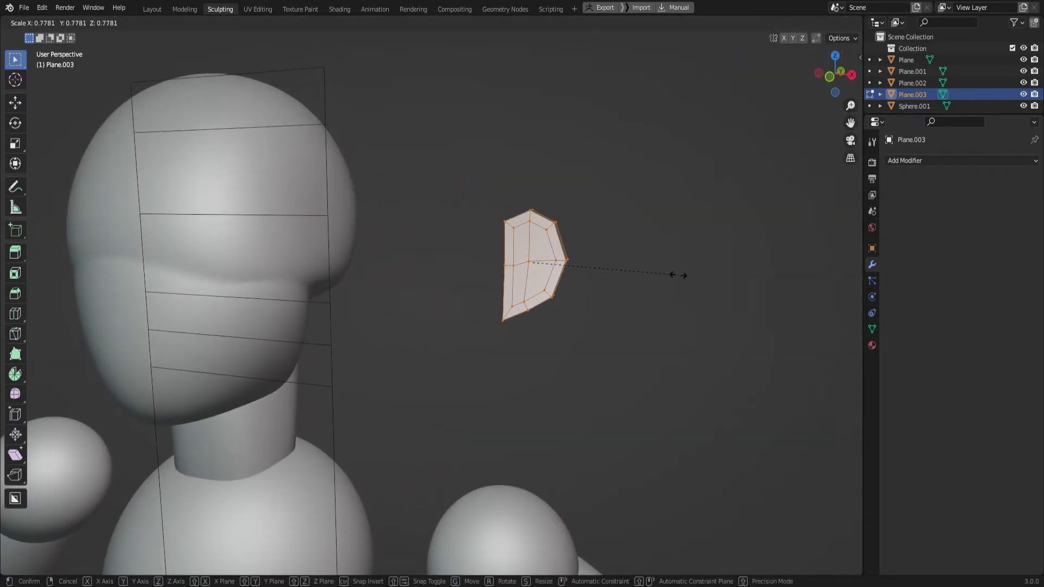
{"action": "left_click", "coordinate": [683, 273]}
{"action": "key", "text": "KP_1"}
{"action": "key", "text": "g"}
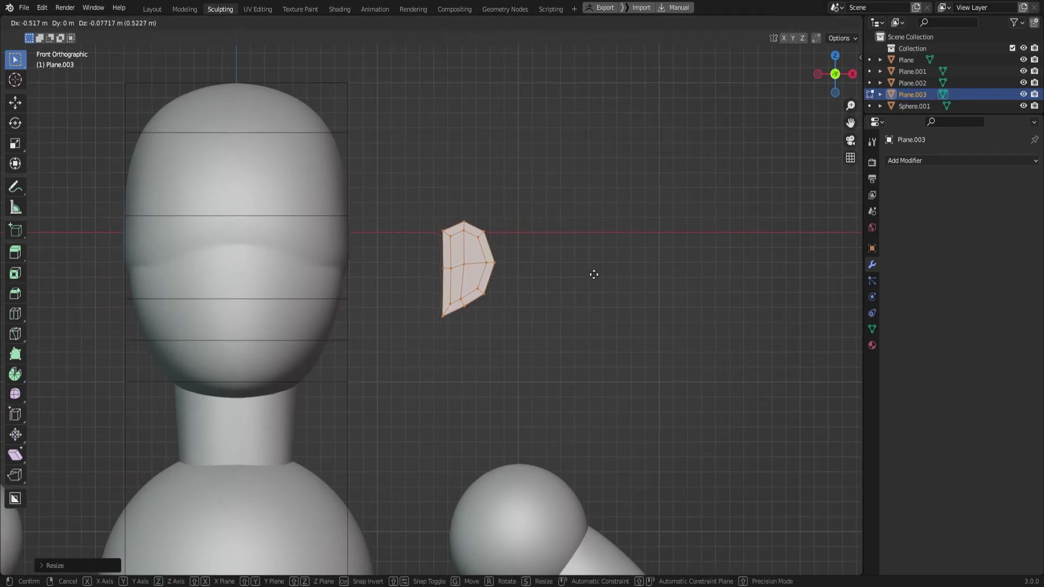
{"action": "left_click", "coordinate": [495, 259]}
{"action": "key", "text": "Tab"}
{"action": "middle_click_drag", "start_coordinate": [496, 263], "coordinate": [452, 255]}
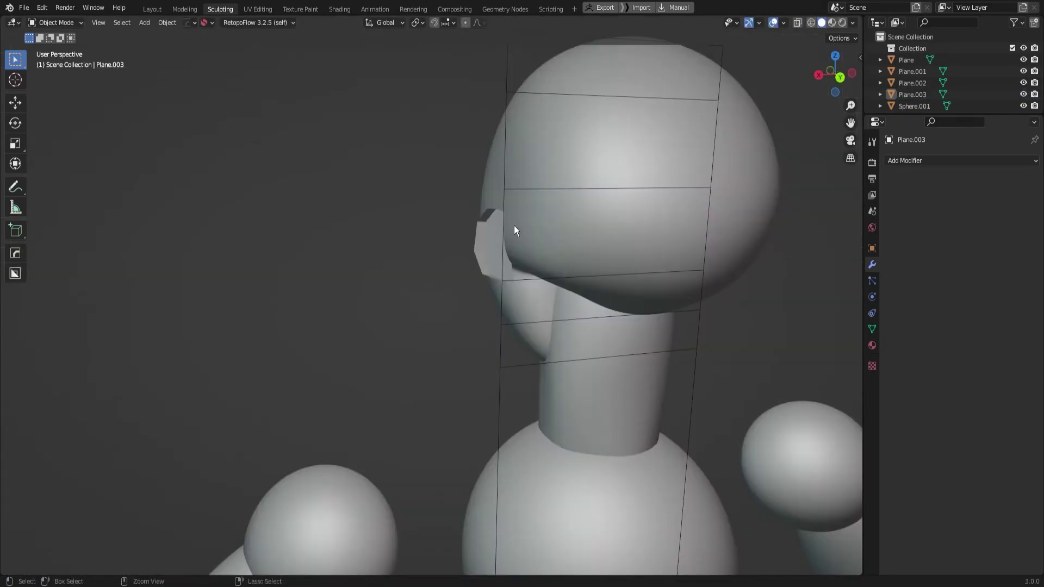
In Edit Mode, slide two ear vertices along their edges
{"action": "scroll", "coordinate": [576, 214], "scroll_direction": "up", "scroll_amount": 3}
{"action": "middle_click_drag", "start_coordinate": [577, 213], "coordinate": [465, 317]}
{"action": "scroll", "coordinate": [439, 296], "scroll_direction": "up", "scroll_amount": 2}
{"action": "key", "text": "Tab"}
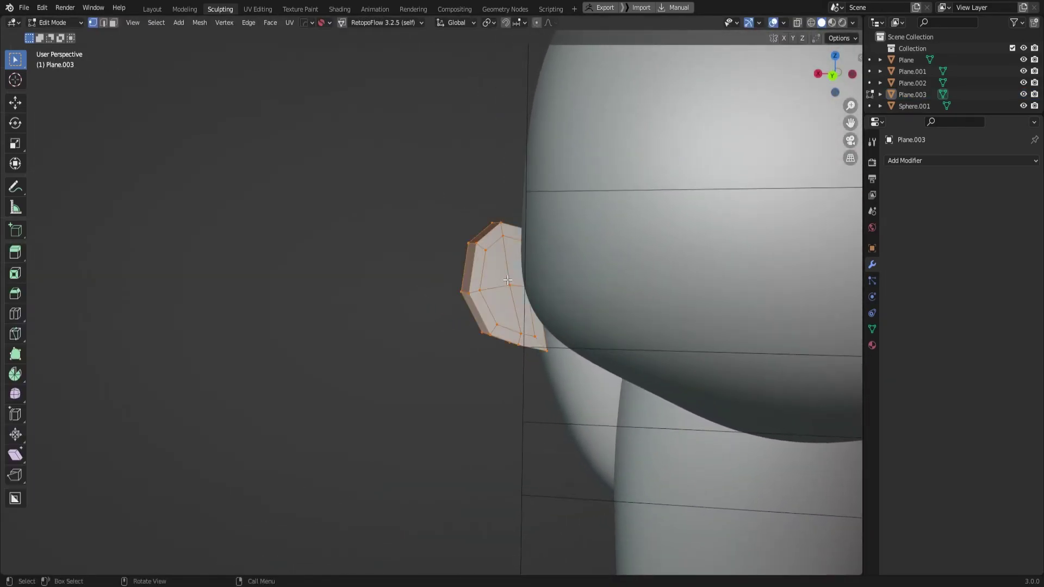
{"action": "key", "text": "shift+v"}
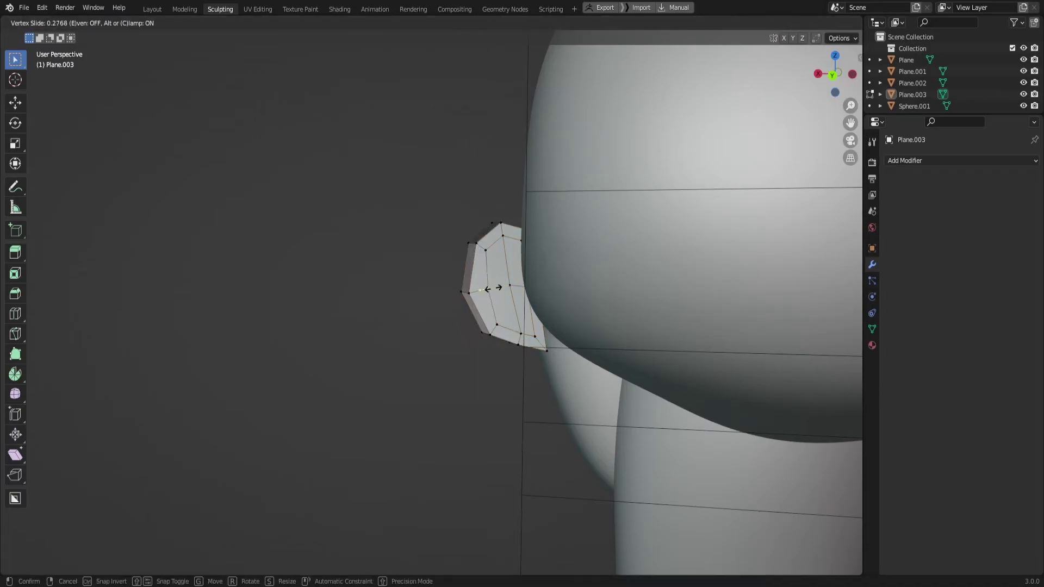
{"action": "left_click", "coordinate": [493, 286]}
{"action": "key", "text": "shift+v"}
{"action": "left_click", "coordinate": [491, 267]}
Reposition the remaining inner ear vertices with grab and edge slides
{"action": "key", "text": "g"}
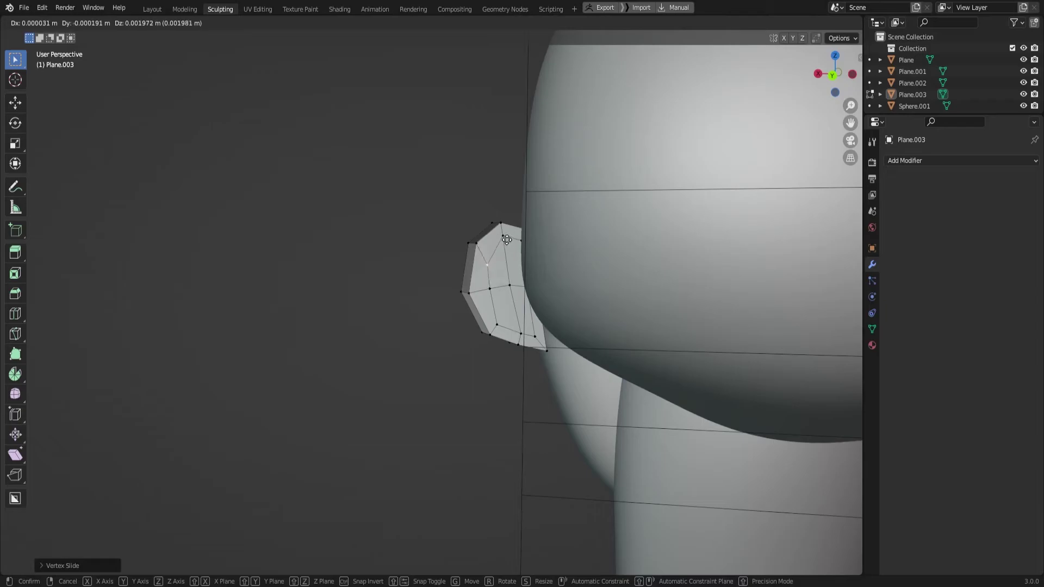
{"action": "left_click", "coordinate": [507, 240]}
{"action": "key", "text": "g"}
{"action": "key", "text": "g"}
{"action": "left_click", "coordinate": [522, 249]}
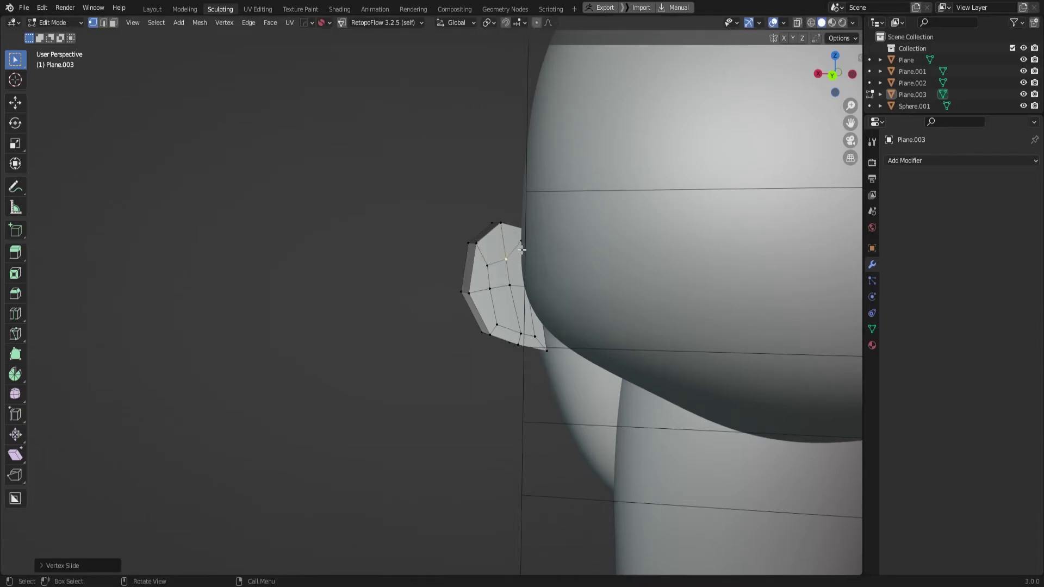
{"action": "key", "text": "g"}
{"action": "key", "text": "g"}
{"action": "left_click", "coordinate": [521, 252]}
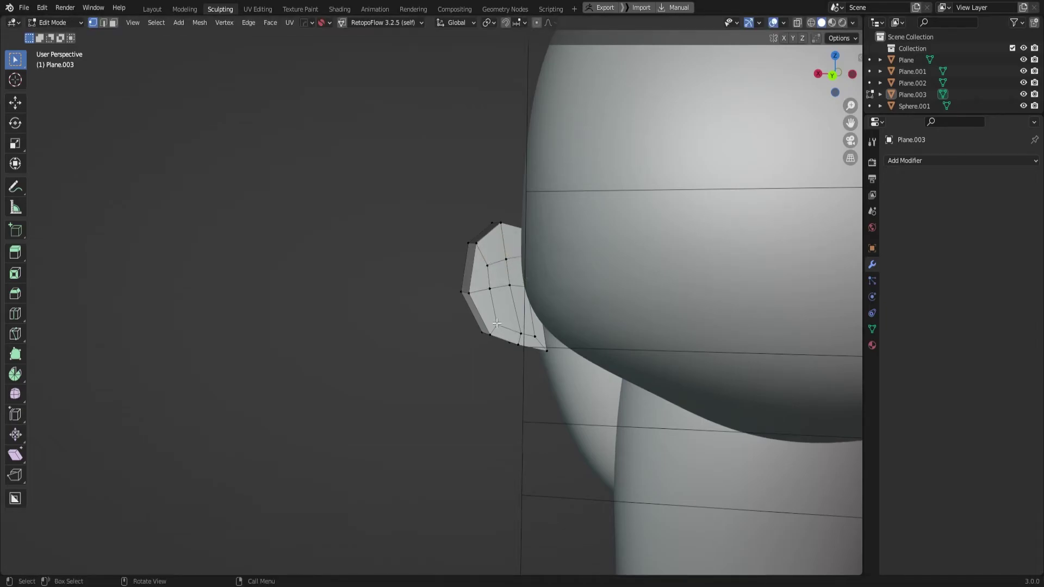
{"action": "key", "text": "g"}
{"action": "key", "text": "g"}
{"action": "left_click", "coordinate": [510, 309]}
{"action": "key", "text": "g"}
{"action": "key", "text": "g"}
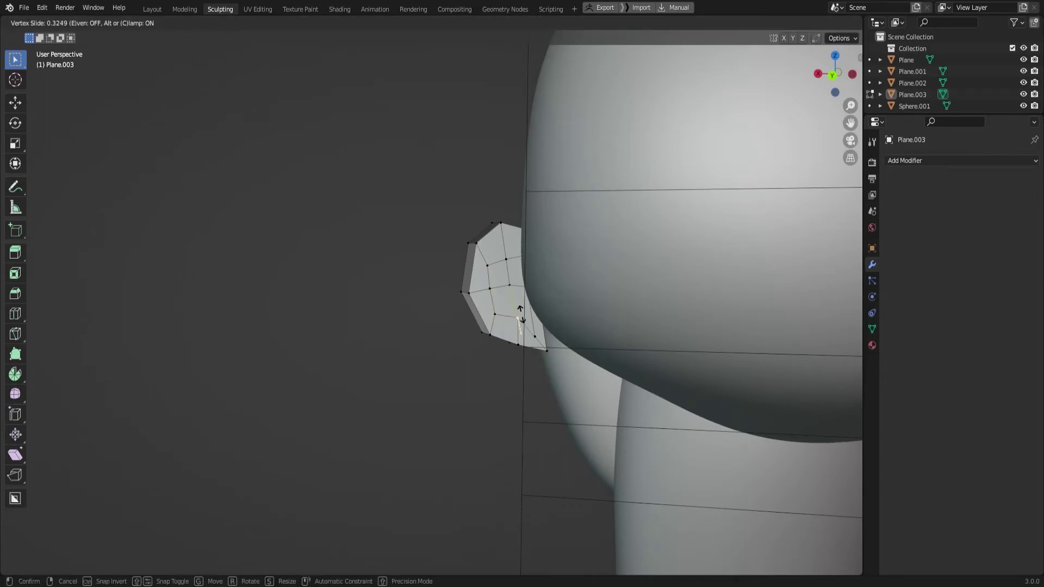
{"action": "left_click", "coordinate": [518, 307]}
Extrude two inner ear faces into a stub and move it toward the head
{"action": "key", "text": "3"}
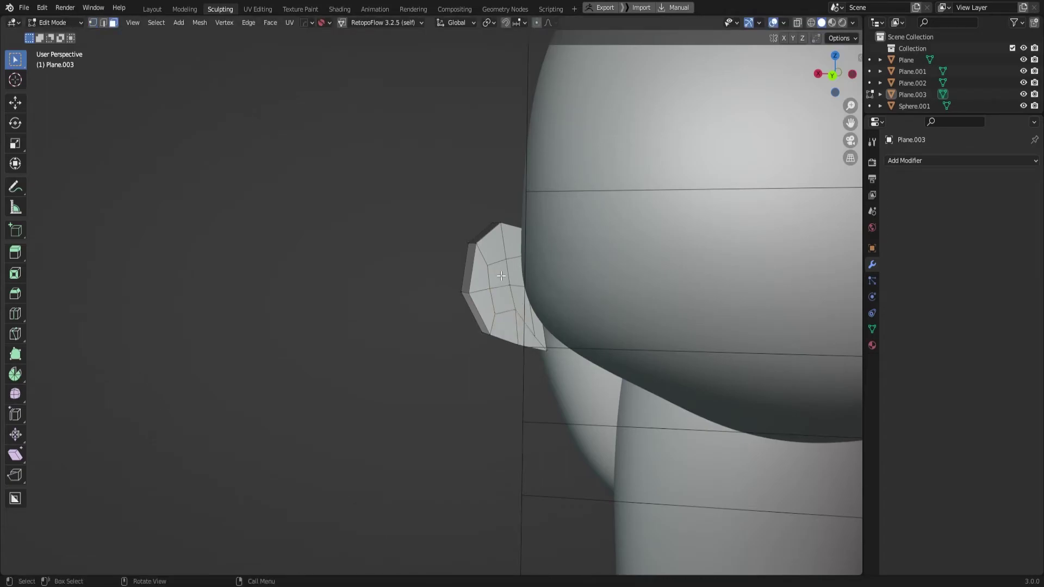
{"action": "left_click", "coordinate": [499, 274], "text": "ctrl"}
{"action": "left_click", "coordinate": [504, 299], "text": "ctrl"}
{"action": "middle_click_drag", "start_coordinate": [555, 296], "coordinate": [588, 296]}
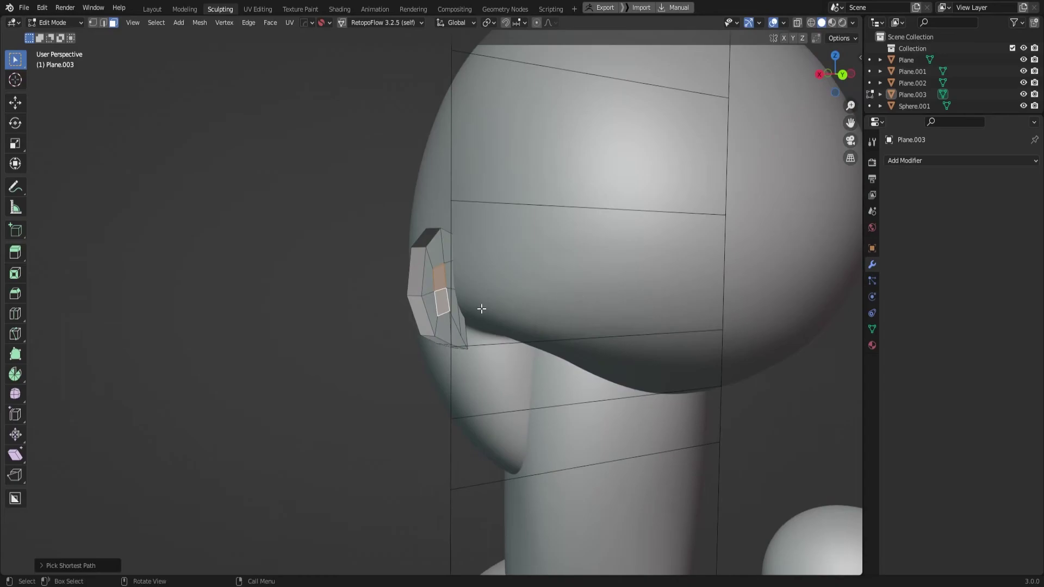
{"action": "key", "text": "e"}
{"action": "left_click", "coordinate": [492, 294]}
{"action": "key", "text": "g"}
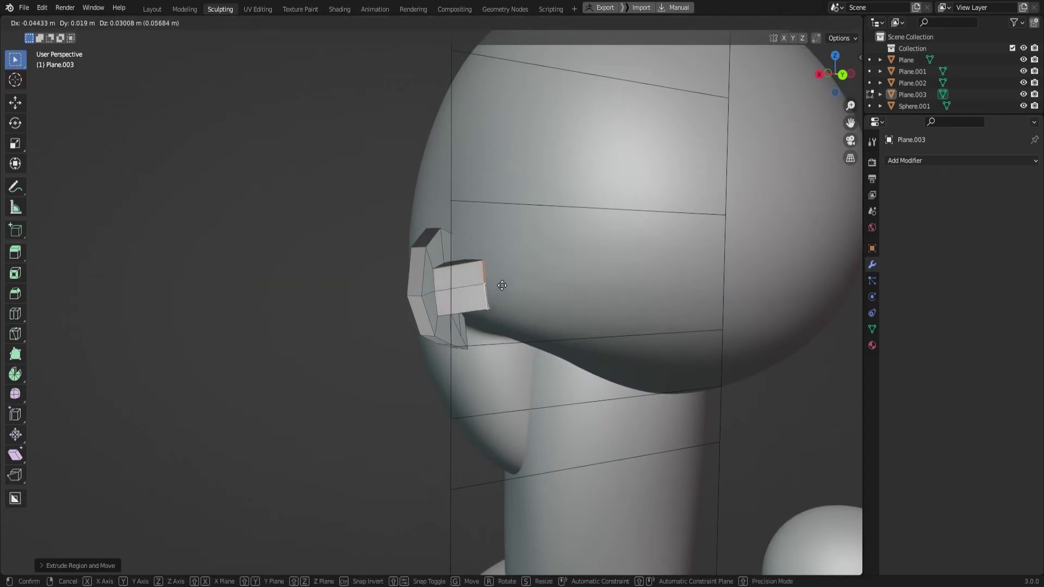
{"action": "left_click", "coordinate": [509, 286]}
{"action": "mouse_move", "coordinate": [552, 279]}
{"action": "middle_mouse_down"}
{"action": "mouse_move", "coordinate": [596, 278]}
{"action": "mouse_move", "coordinate": [567, 269]}
{"action": "mouse_move", "coordinate": [495, 298]}
{"action": "mouse_move", "coordinate": [601, 329]}
{"action": "mouse_move", "coordinate": [566, 343]}
{"action": "mouse_move", "coordinate": [633, 317]}
{"action": "mouse_move", "coordinate": [609, 321]}
{"action": "middle_mouse_up"}
Adjust the stub, then add a level-3 Subdivision modifier to the ear and apply it
{"action": "key", "text": "g"}
{"action": "left_click", "coordinate": [496, 302]}
{"action": "key", "text": "Tab"}
{"action": "left_click", "coordinate": [342, 308]}
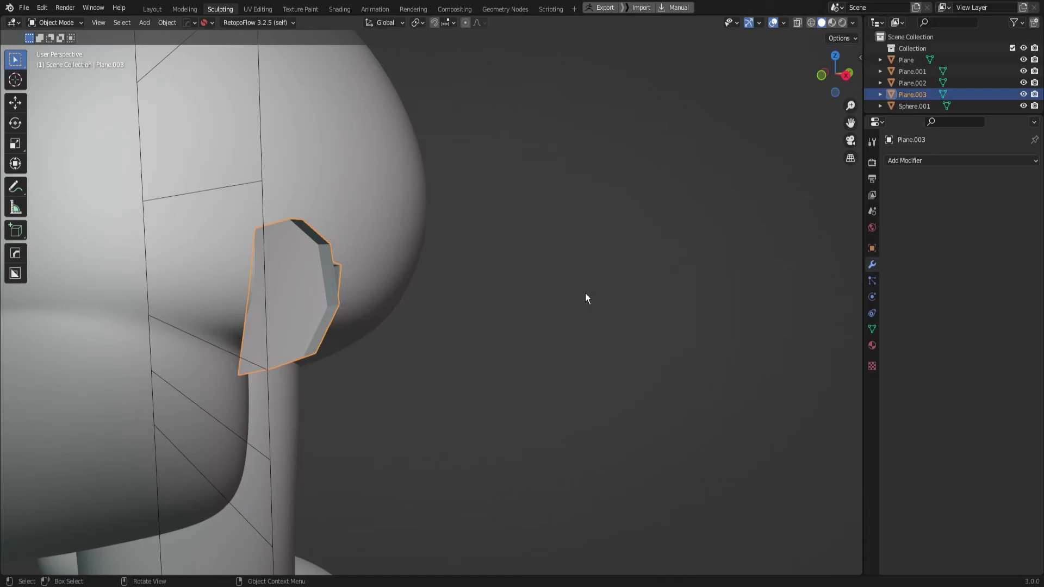
{"action": "key", "text": "ctrl+3"}
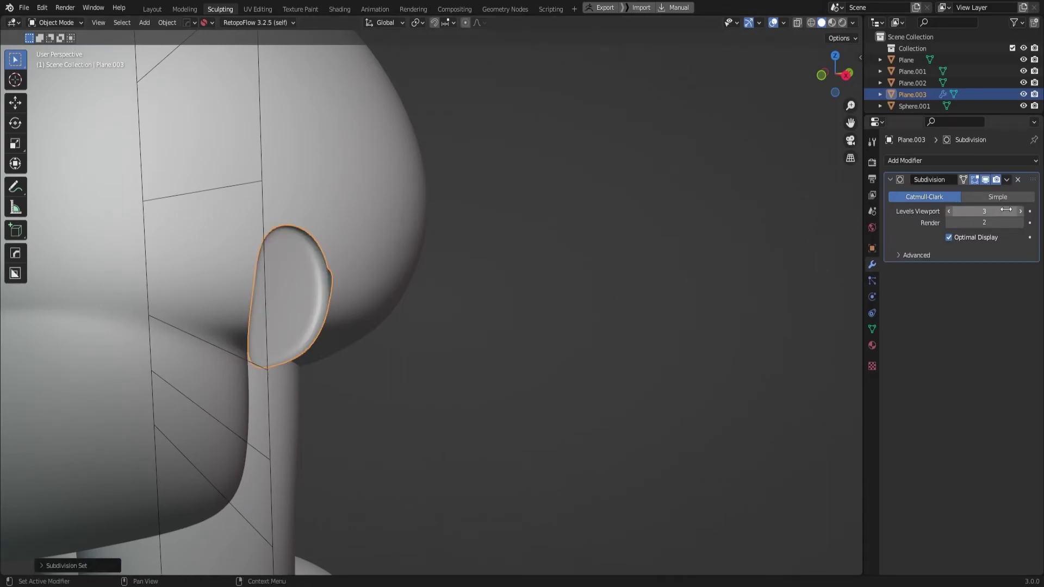
{"action": "key", "text": "ctrl+a"}
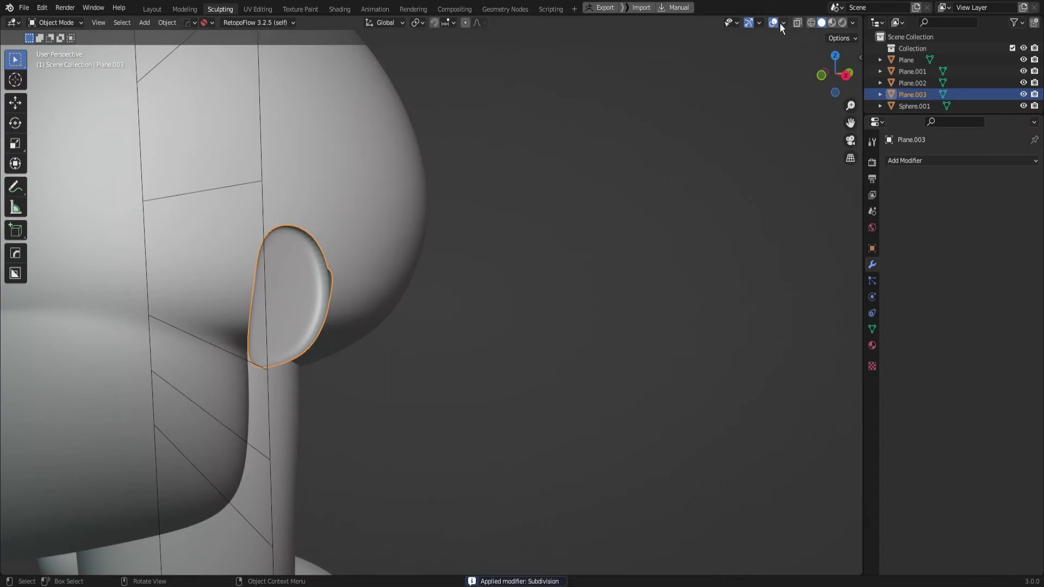
{"action": "mouse_move", "coordinate": [373, 258]}
{"action": "middle_mouse_down"}
{"action": "mouse_move", "coordinate": [463, 282]}
{"action": "mouse_move", "coordinate": [380, 321]}
{"action": "mouse_move", "coordinate": [501, 286]}
{"action": "mouse_move", "coordinate": [525, 299]}
{"action": "middle_mouse_up"}
{"action": "middle_click_drag", "start_coordinate": [491, 319], "coordinate": [495, 314]}
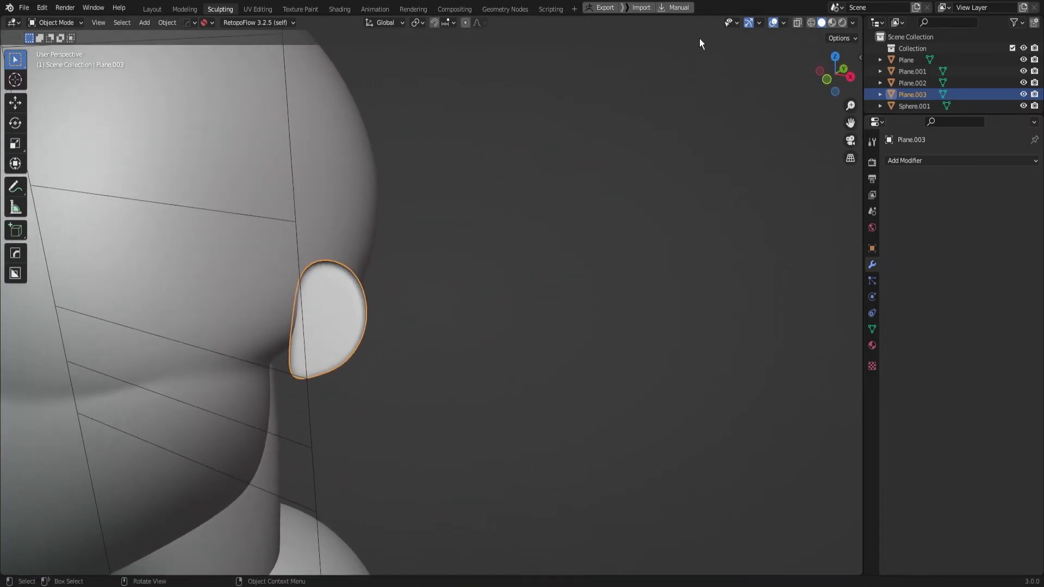
Enter Sculpt Mode and remesh the ear at a 0.03 m voxel size
{"action": "key", "text": "ctrl+Tab"}
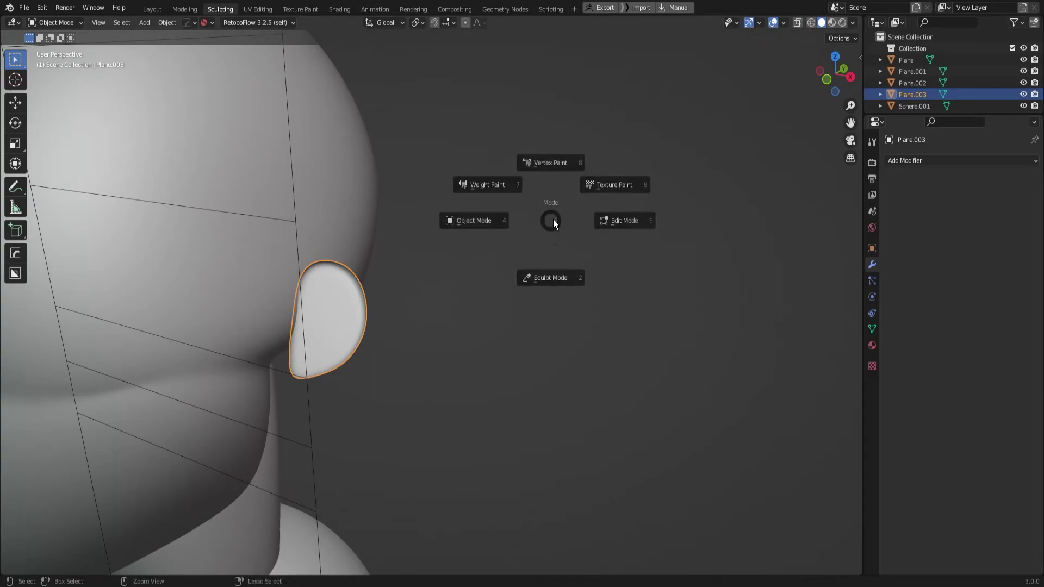
{"action": "left_click", "coordinate": [553, 244]}
{"action": "left_click", "coordinate": [801, 38]}
{"action": "left_click", "coordinate": [805, 60]}
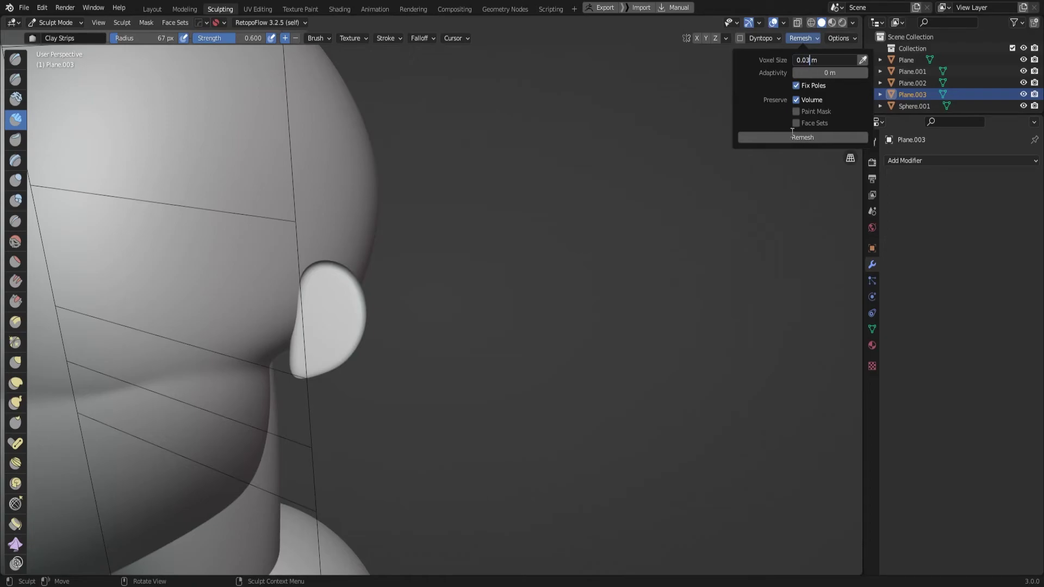
{"action": "key", "text": "Return"}
{"action": "left_click", "coordinate": [810, 139]}
{"action": "middle_click_drag", "start_coordinate": [457, 291], "coordinate": [461, 280], "text": "ctrl"}
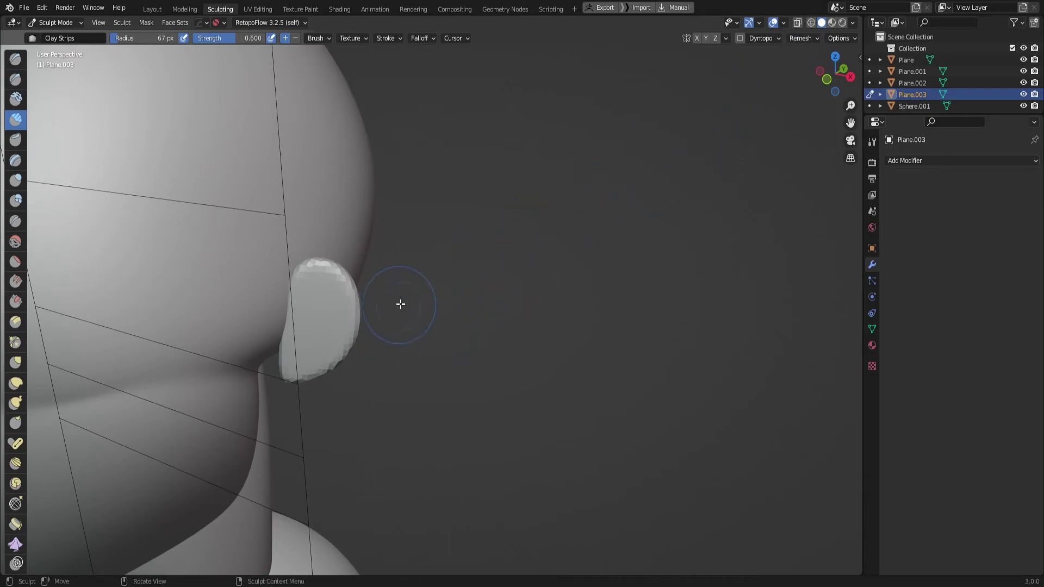
{"action": "key", "text": "Tab"}
{"action": "key", "text": "Tab"}
{"action": "key", "text": "Tab"}
{"action": "key", "text": "Tab"}
{"action": "key", "text": "Tab"}
{"action": "key", "text": "Tab"}
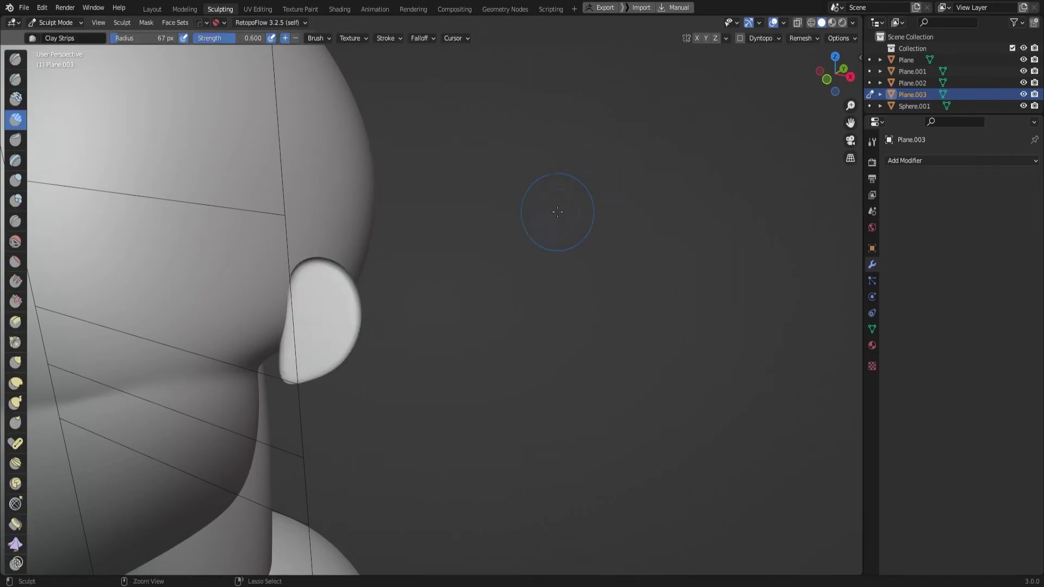
{"action": "middle_click_drag", "start_coordinate": [560, 210], "coordinate": [565, 217], "text": "ctrl"}
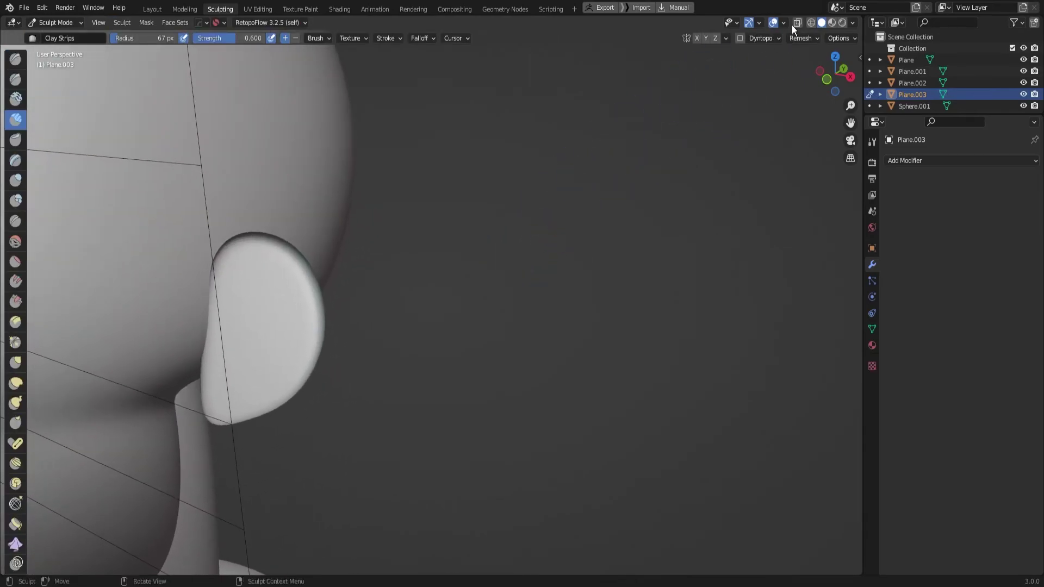
{"action": "left_click", "coordinate": [801, 38]}
{"action": "left_click", "coordinate": [824, 60]}
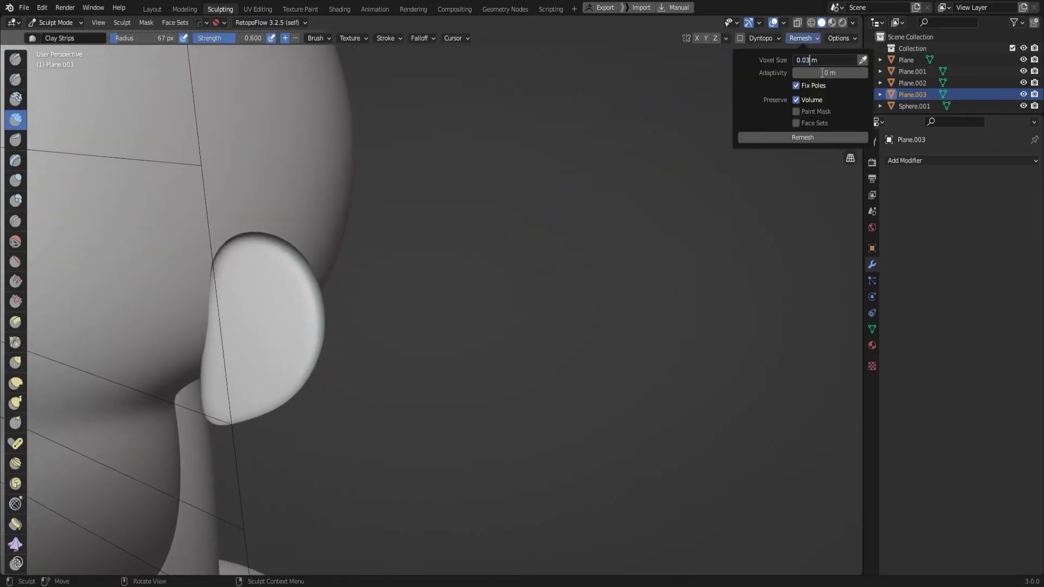
{"action": "left_click", "coordinate": [778, 138]}
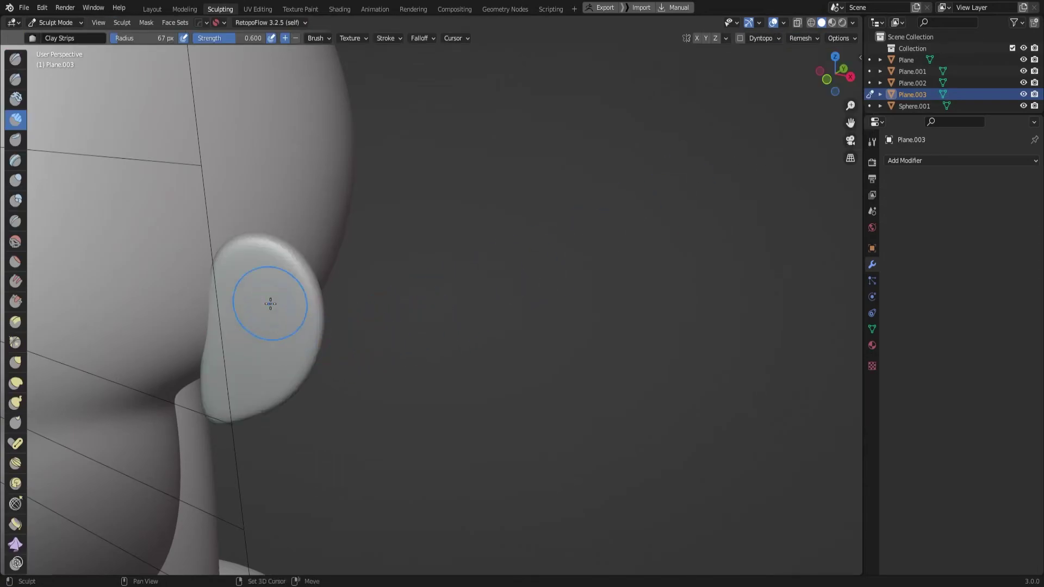
Smooth the ear with the Smooth brush at 146 px radius, strength 0.388 then 0.242
{"action": "key", "text": "f"}
{"action": "left_click", "coordinate": [370, 326]}
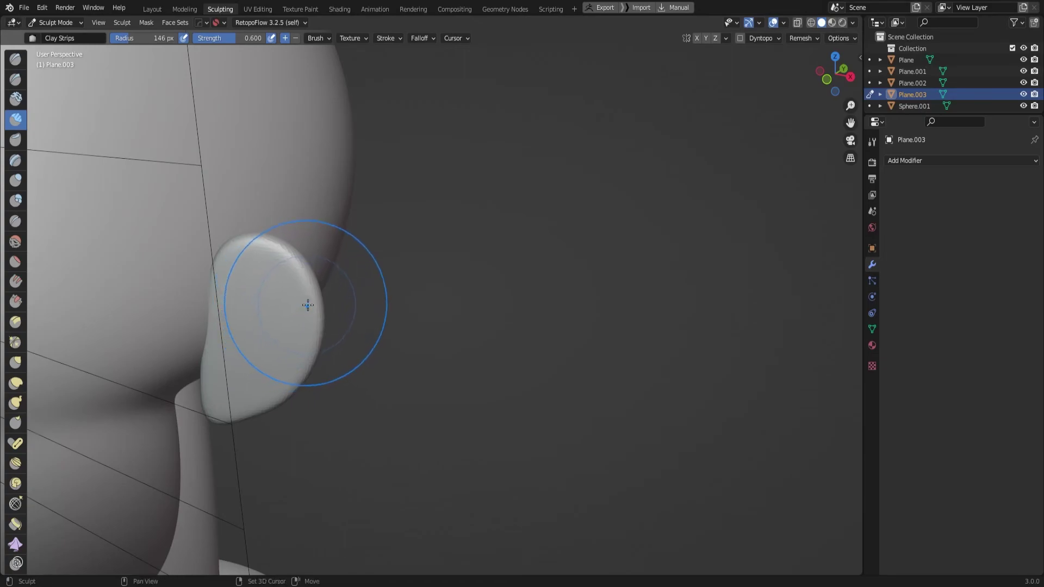
{"action": "key", "text": "s"}
{"action": "key", "text": "shift+f"}
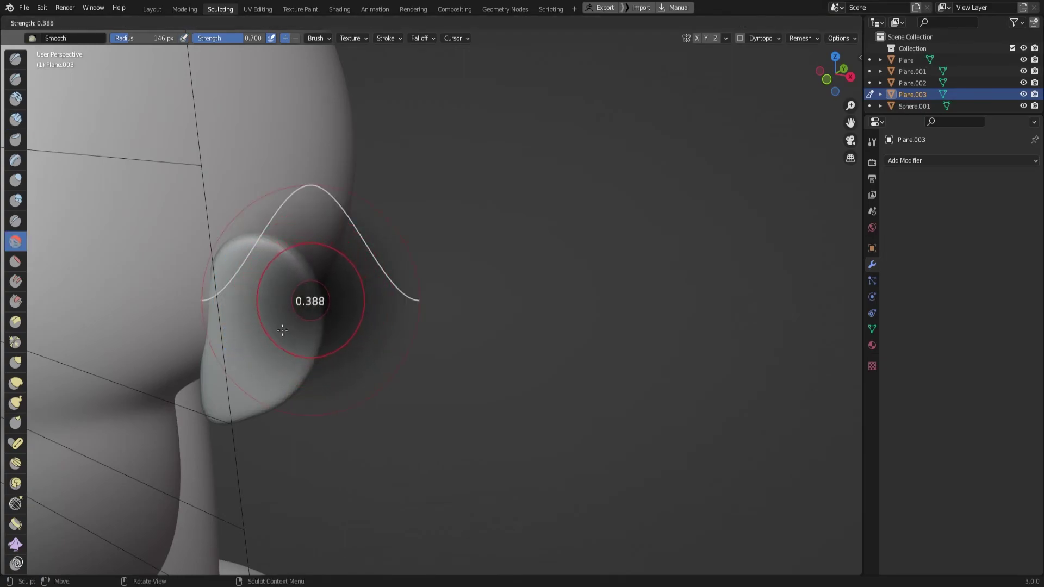
{"action": "left_click", "coordinate": [302, 310]}
{"action": "mouse_move", "coordinate": [288, 245]}
{"action": "left_mouse_down"}
{"action": "mouse_move", "coordinate": [303, 303]}
{"action": "mouse_move", "coordinate": [303, 279]}
{"action": "mouse_move", "coordinate": [324, 300]}
{"action": "left_mouse_up"}
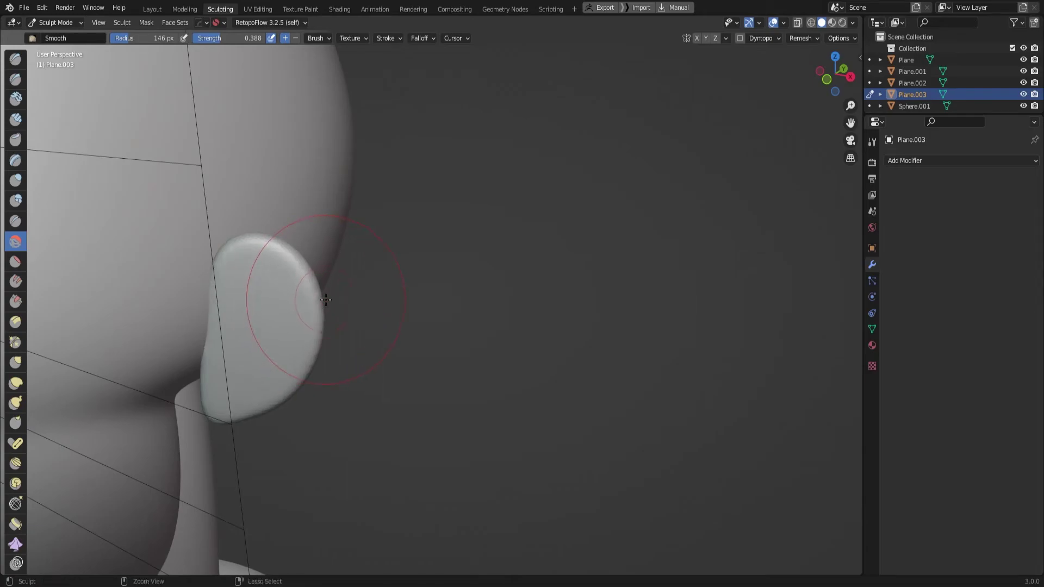
{"action": "key", "text": "shift+f"}
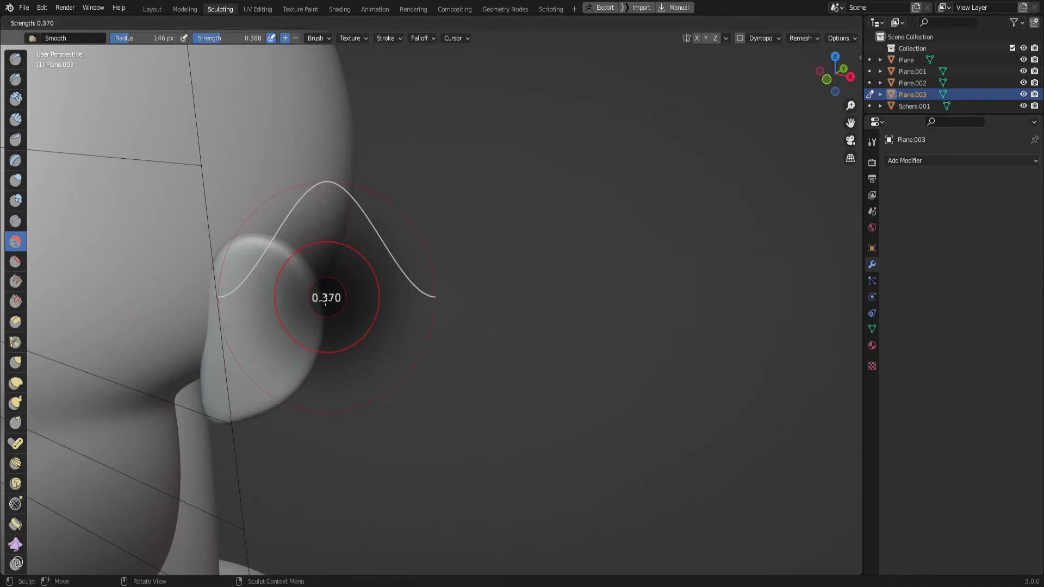
{"action": "left_click", "coordinate": [302, 252]}
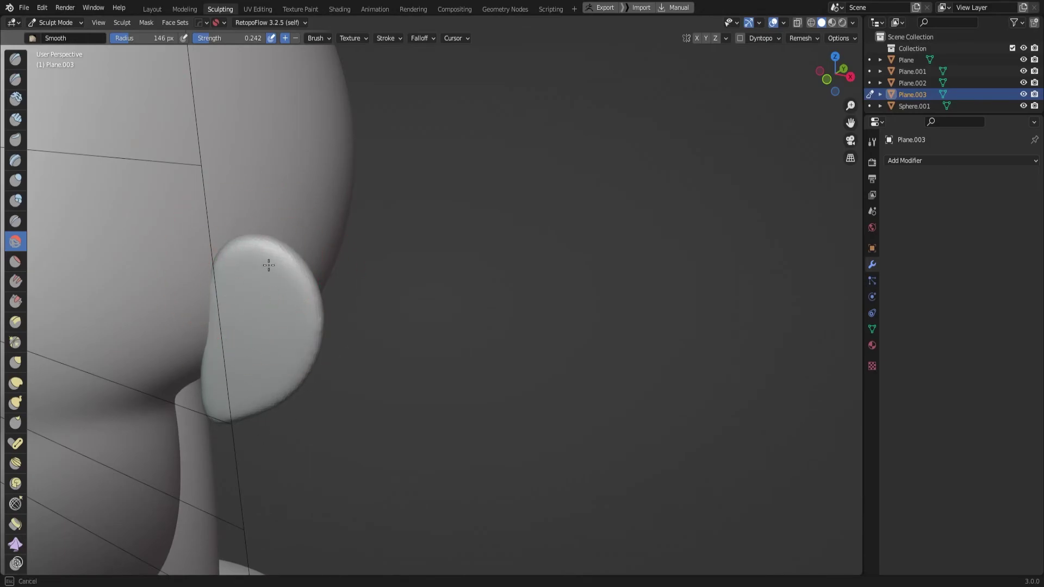
{"action": "middle_click_drag", "start_coordinate": [269, 264], "coordinate": [363, 219]}
{"action": "middle_click_drag", "start_coordinate": [433, 240], "coordinate": [354, 272]}
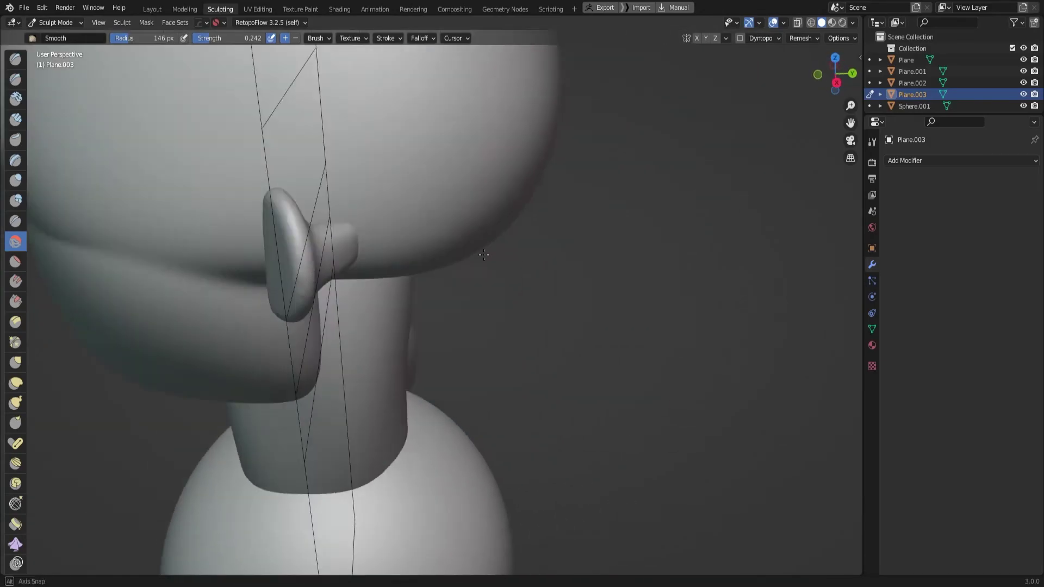
{"action": "scroll", "coordinate": [337, 288], "scroll_direction": "up", "scroll_amount": 5}
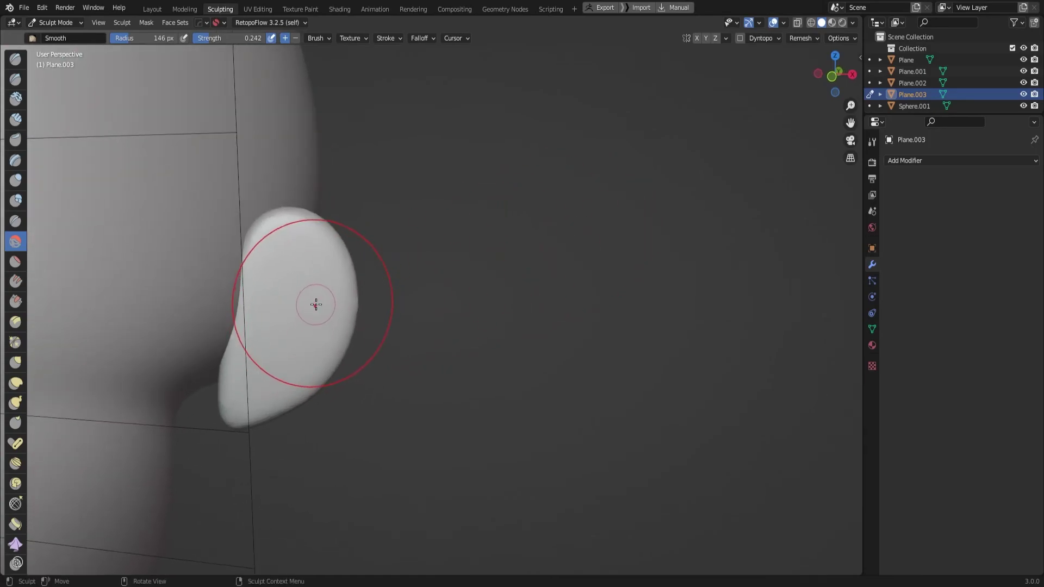
Reduce the brush radius to 40 px
{"action": "key", "text": "f"}
{"action": "left_click", "coordinate": [276, 332]}
{"action": "key", "text": "f"}
{"action": "left_click", "coordinate": [279, 318]}
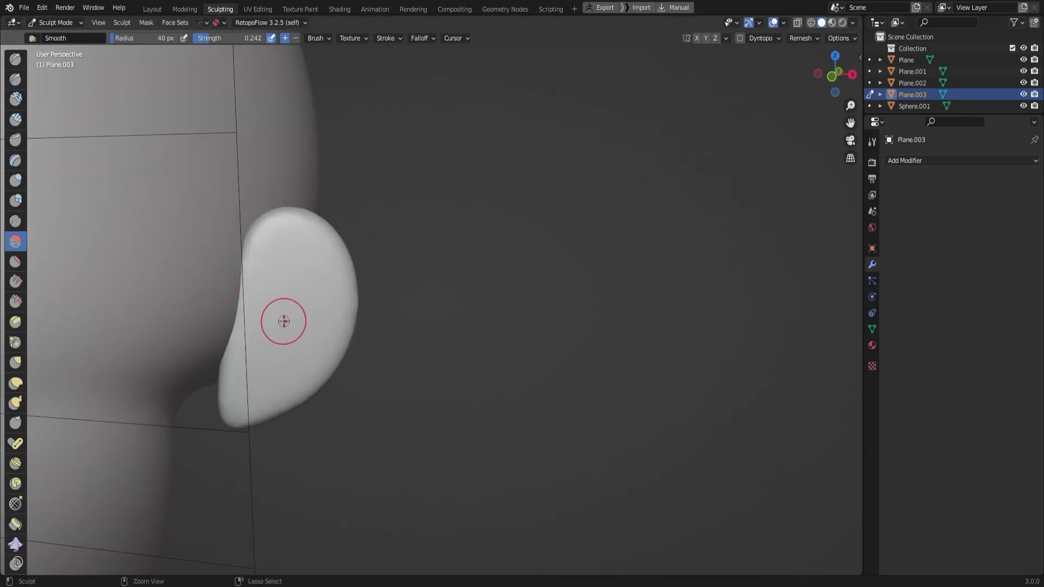
Mask the inner ear and invert the mask so the rim is protected
{"action": "key", "text": "m"}
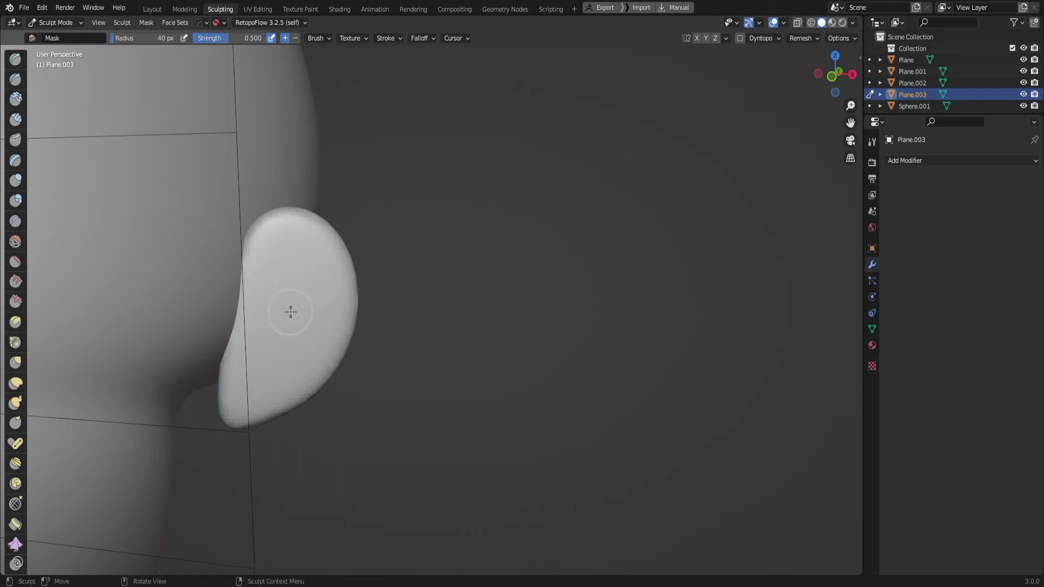
{"action": "mouse_move", "coordinate": [289, 309]}
{"action": "left_mouse_down"}
{"action": "mouse_move", "coordinate": [296, 261]}
{"action": "mouse_move", "coordinate": [323, 272]}
{"action": "mouse_move", "coordinate": [326, 305]}
{"action": "mouse_move", "coordinate": [304, 361]}
{"action": "mouse_move", "coordinate": [249, 378]}
{"action": "mouse_move", "coordinate": [299, 326]}
{"action": "mouse_move", "coordinate": [298, 362]}
{"action": "mouse_move", "coordinate": [265, 293]}
{"action": "mouse_move", "coordinate": [305, 296]}
{"action": "mouse_move", "coordinate": [274, 294]}
{"action": "mouse_move", "coordinate": [288, 294]}
{"action": "left_mouse_up"}
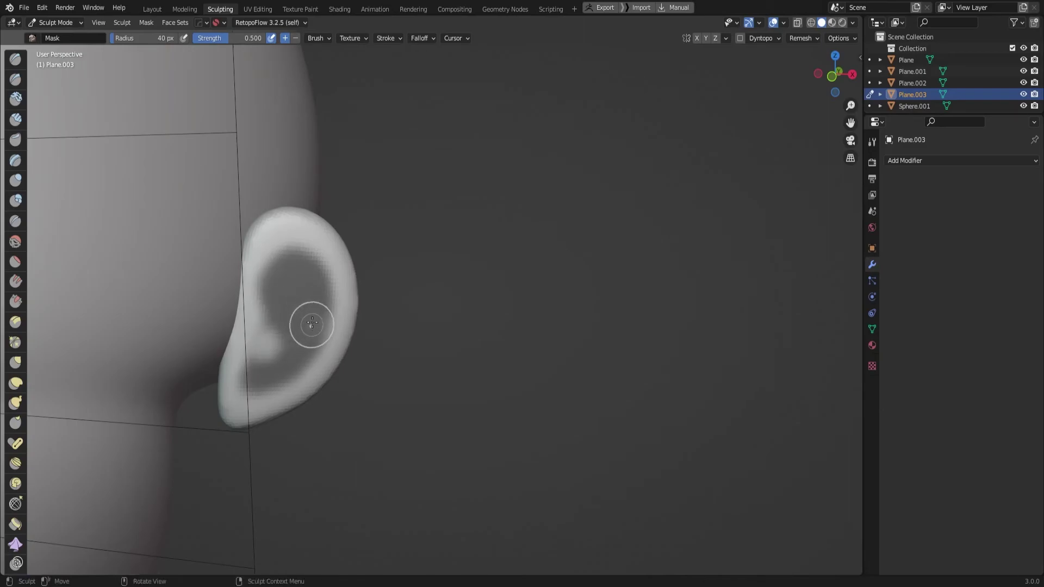
{"action": "middle_click_drag", "start_coordinate": [323, 329], "coordinate": [270, 349]}
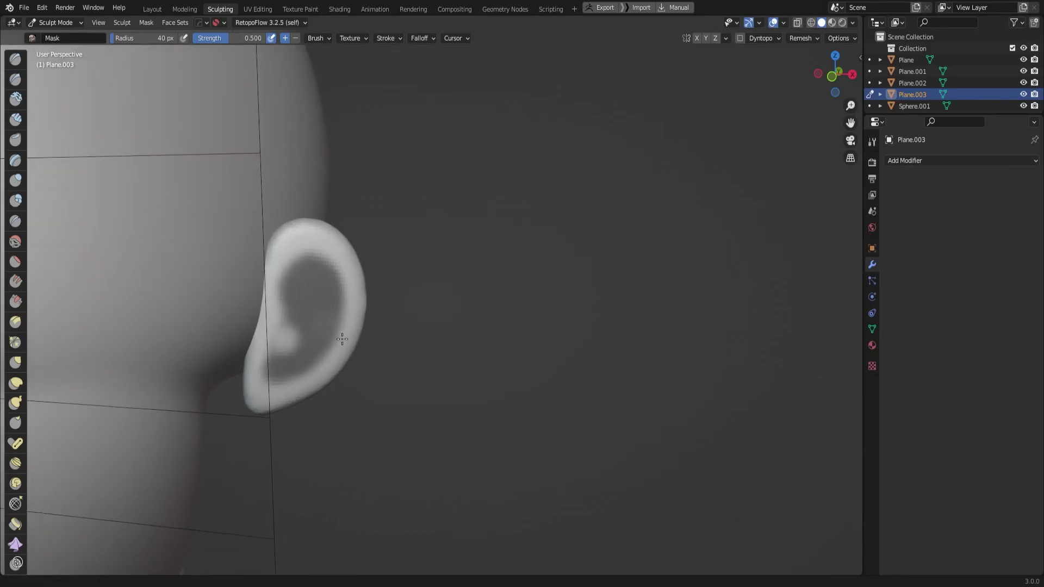
{"action": "mouse_move", "coordinate": [271, 349]}
{"action": "left_mouse_down"}
{"action": "mouse_move", "coordinate": [259, 341]}
{"action": "mouse_move", "coordinate": [280, 326]}
{"action": "left_mouse_up"}
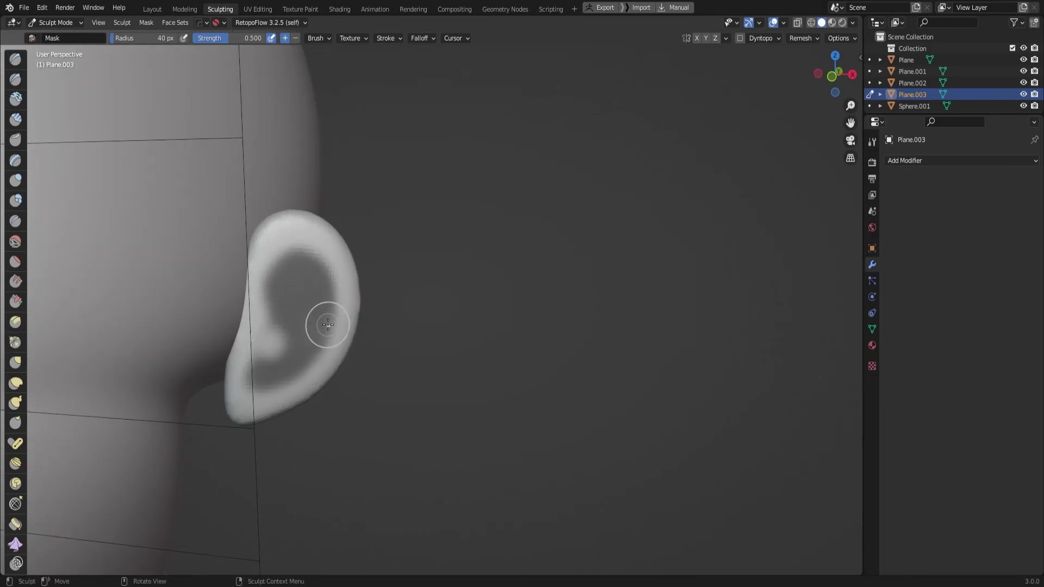
{"action": "key", "text": "ctrl+i"}
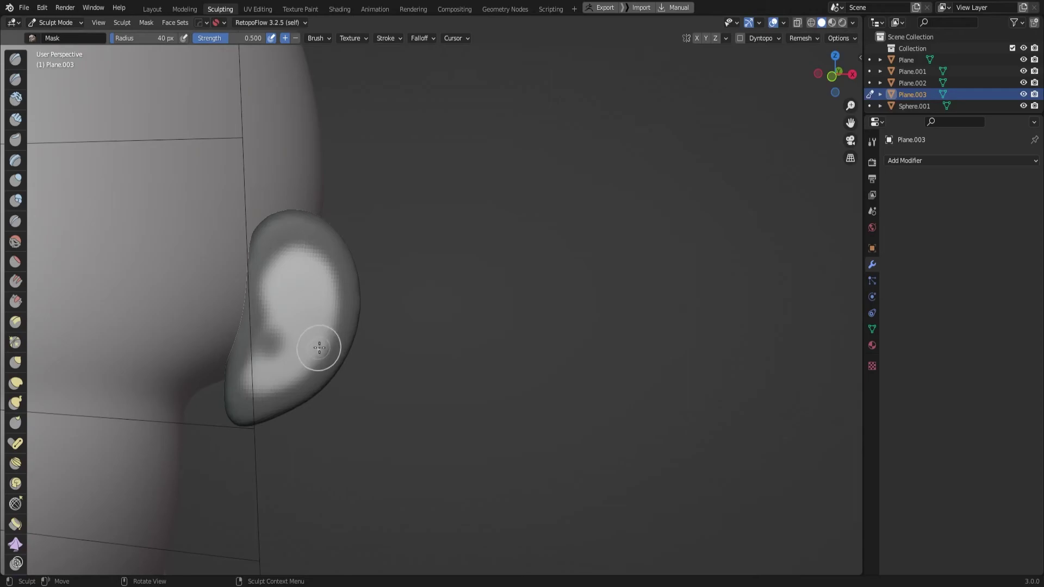
Pull the inner ear into a deeper hollow with an enlarged Grab brush, then clear the mask
{"action": "key", "text": "g"}
{"action": "key", "text": "f"}
{"action": "left_click", "coordinate": [401, 362]}
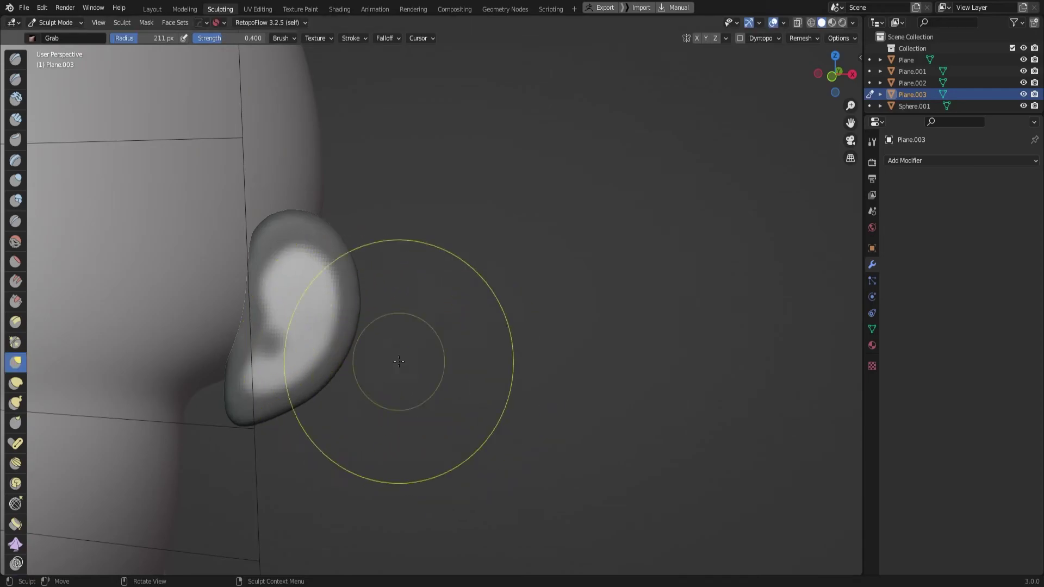
{"action": "mouse_move", "coordinate": [294, 338]}
{"action": "left_mouse_down"}
{"action": "mouse_move", "coordinate": [326, 317]}
{"action": "mouse_move", "coordinate": [249, 392]}
{"action": "left_mouse_up"}
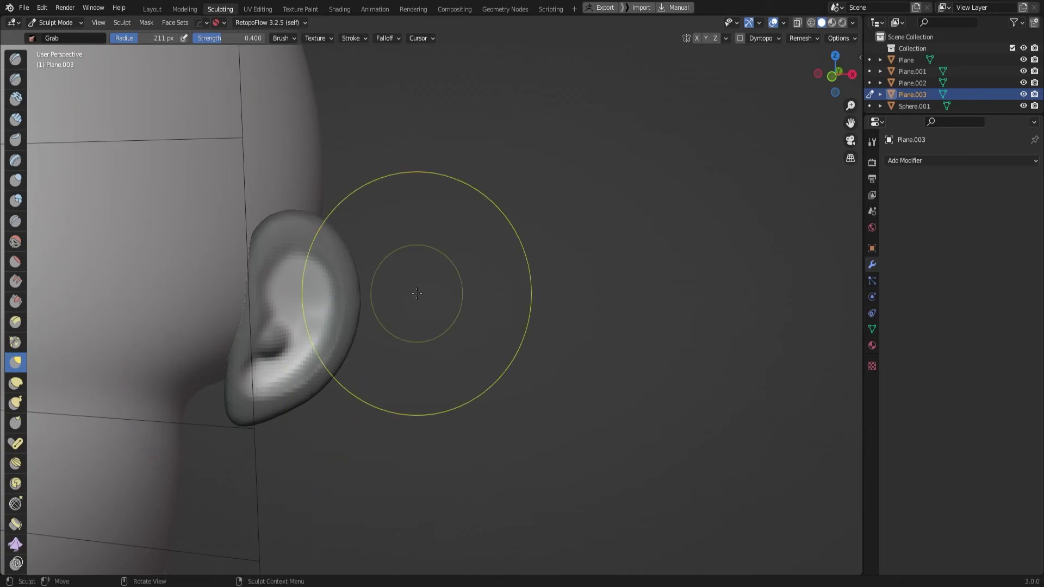
{"action": "key", "text": "grave"}
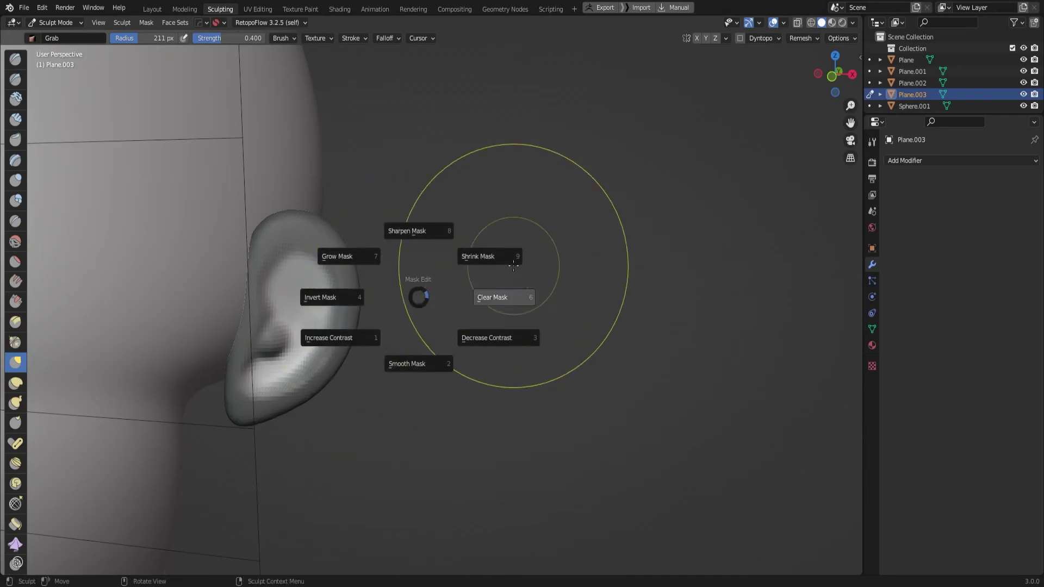
{"action": "middle_click_drag", "start_coordinate": [489, 259], "coordinate": [473, 306]}
{"action": "key", "text": "KP_1"}
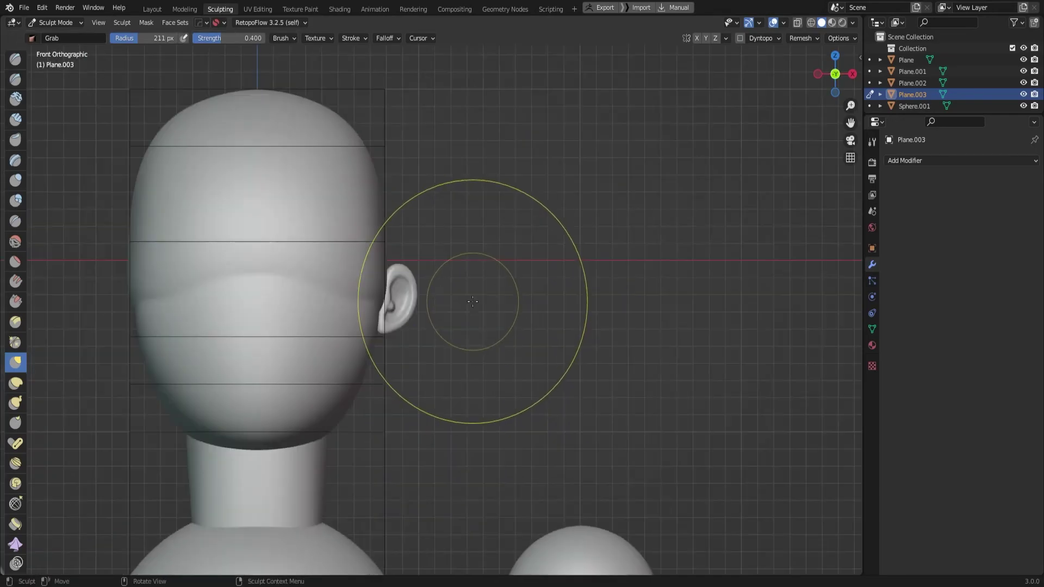
{"action": "scroll", "coordinate": [492, 284], "scroll_direction": "up", "scroll_amount": 2}
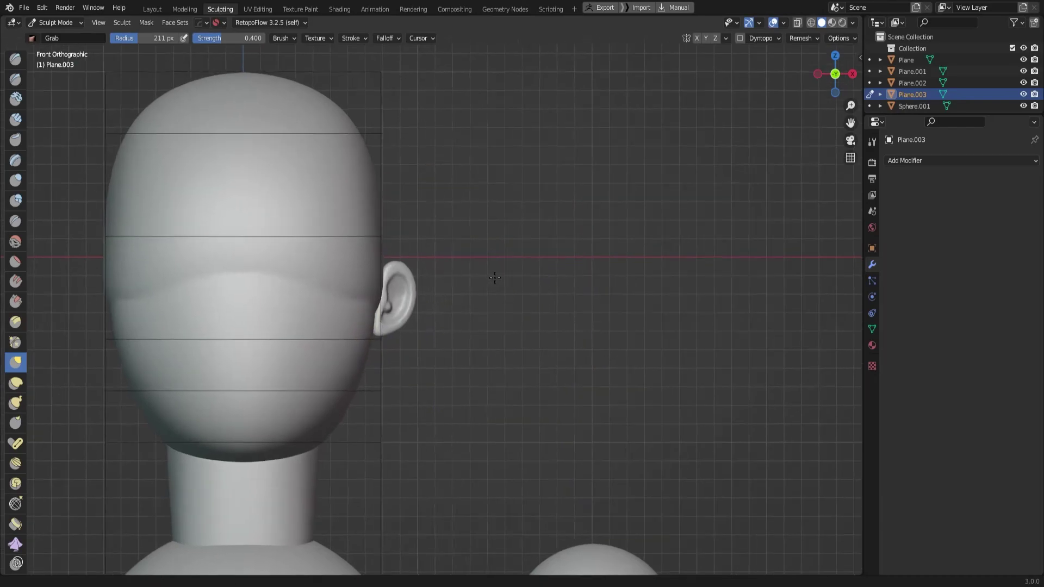
{"action": "key", "text": "ctrl+Tab"}
Return to Object Mode, then move the ear and scale it slightly larger in side view
{"action": "left_click", "coordinate": [442, 283]}
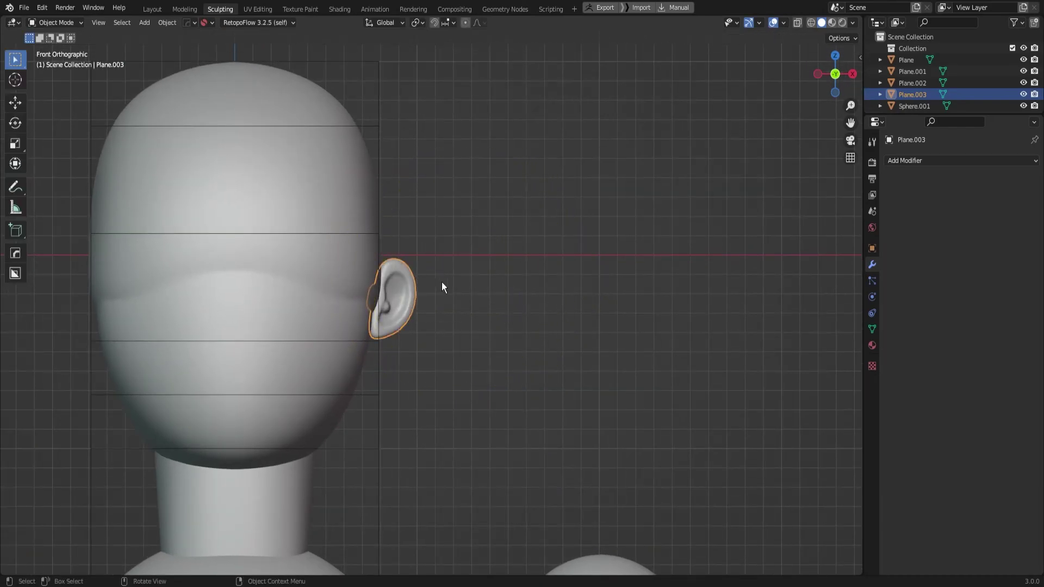
{"action": "left_click", "coordinate": [478, 279]}
{"action": "mouse_move", "coordinate": [478, 279]}
{"action": "middle_mouse_down"}
{"action": "mouse_move", "coordinate": [456, 295]}
{"action": "mouse_move", "coordinate": [410, 294]}
{"action": "mouse_move", "coordinate": [487, 288]}
{"action": "mouse_move", "coordinate": [397, 283]}
{"action": "middle_mouse_up"}
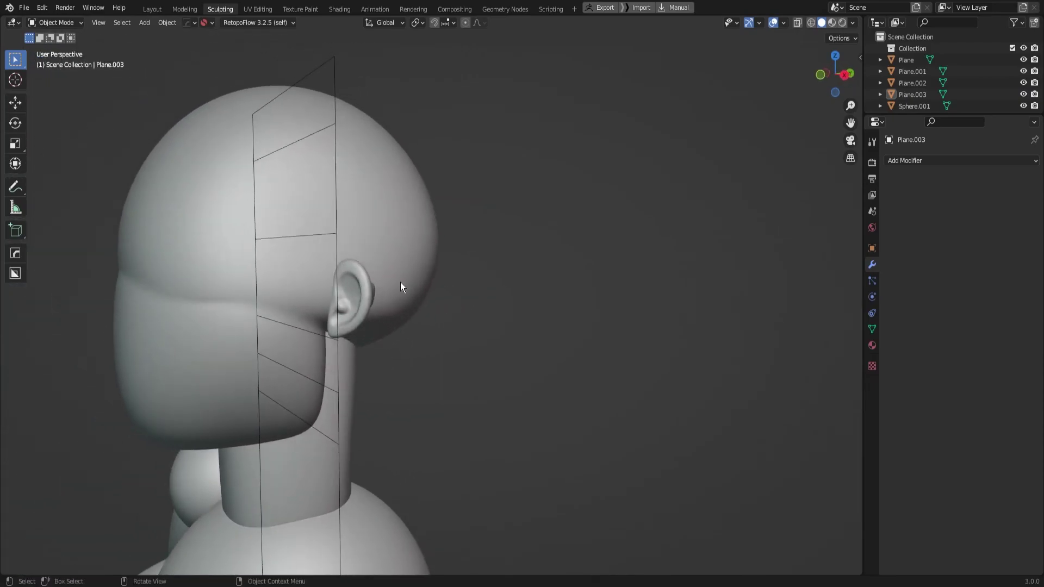
{"action": "key", "text": "KP_3"}
{"action": "left_click", "coordinate": [350, 303]}
{"action": "key", "text": "g"}
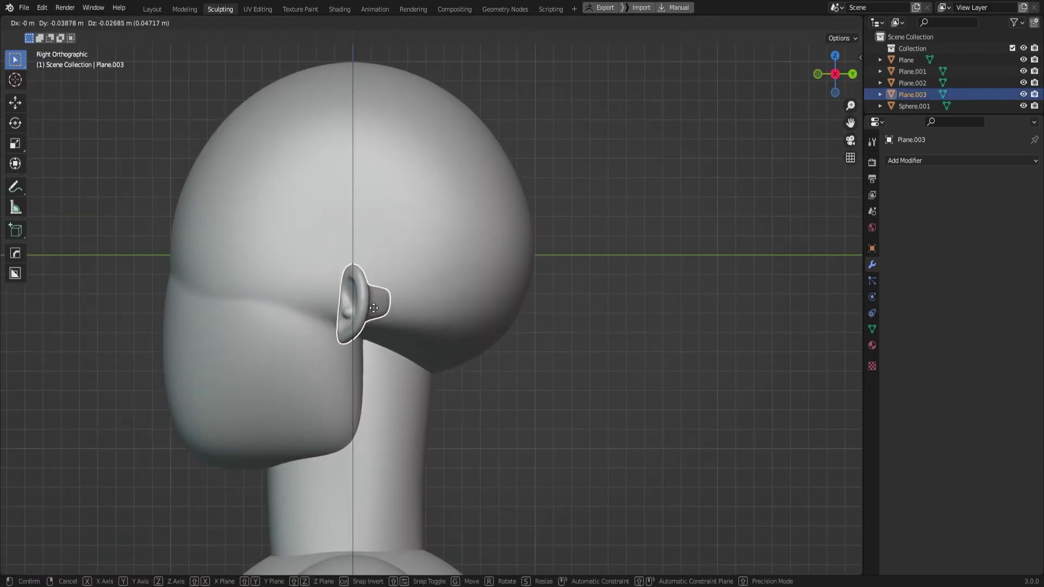
{"action": "left_click", "coordinate": [376, 304]}
{"action": "key", "text": "s"}
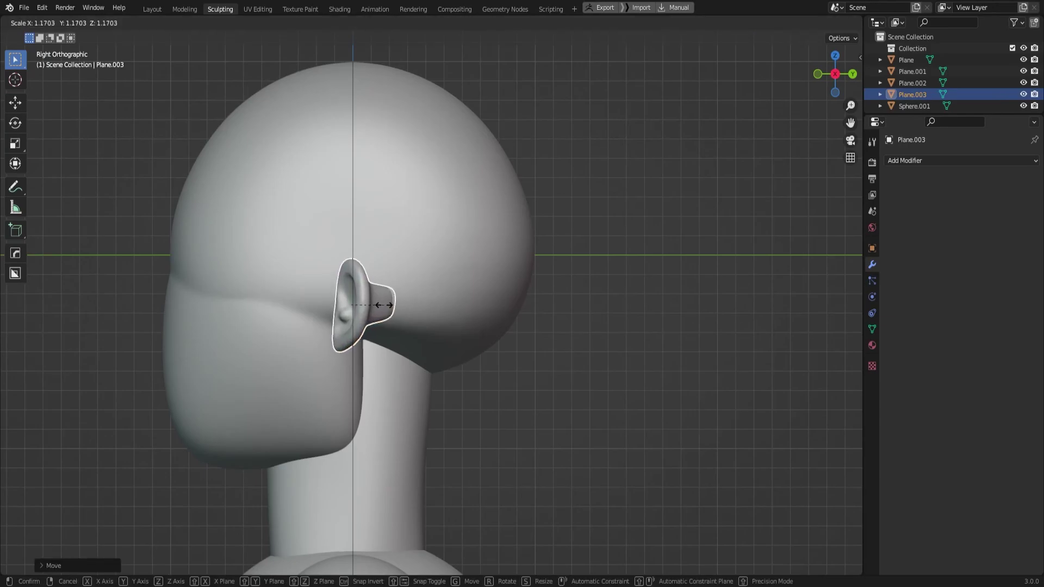
{"action": "left_click", "coordinate": [391, 301]}
Check the ear from the front, then tilt it with a rotation in side view
{"action": "key", "text": "KP_1"}
{"action": "left_click", "coordinate": [425, 299]}
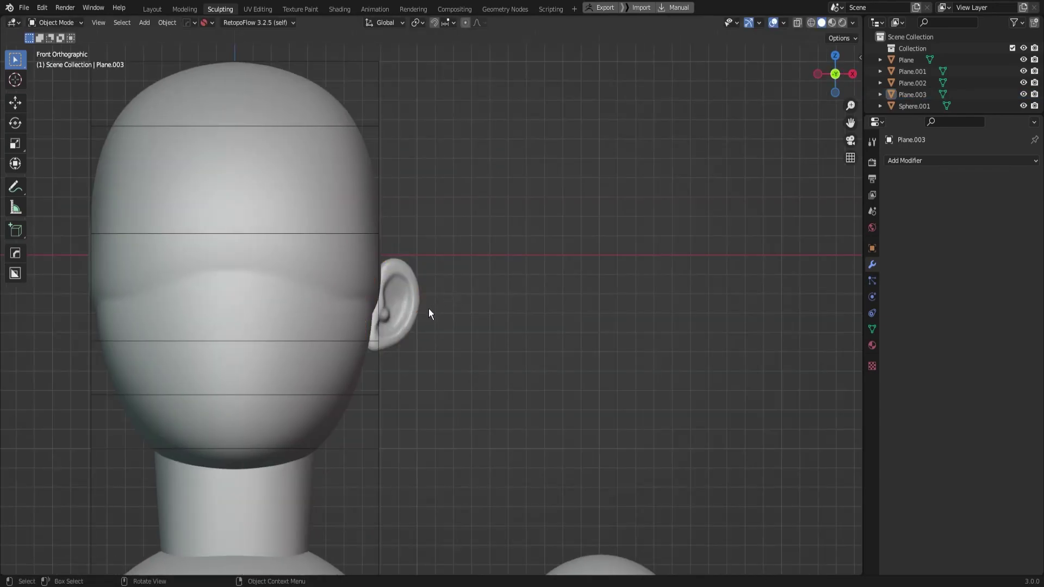
{"action": "mouse_move", "coordinate": [436, 299]}
{"action": "middle_mouse_down"}
{"action": "mouse_move", "coordinate": [402, 315]}
{"action": "mouse_move", "coordinate": [425, 318]}
{"action": "mouse_move", "coordinate": [364, 299]}
{"action": "mouse_move", "coordinate": [429, 304]}
{"action": "middle_mouse_up"}
{"action": "left_click", "coordinate": [442, 322]}
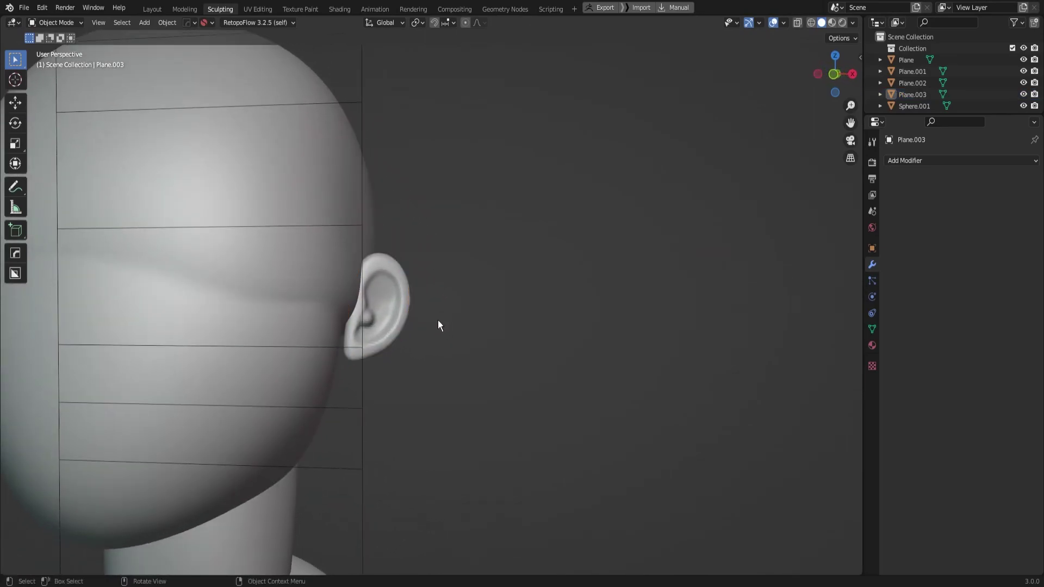
{"action": "key", "text": "KP_1"}
{"action": "key", "text": "KP_3"}
{"action": "left_click", "coordinate": [374, 312]}
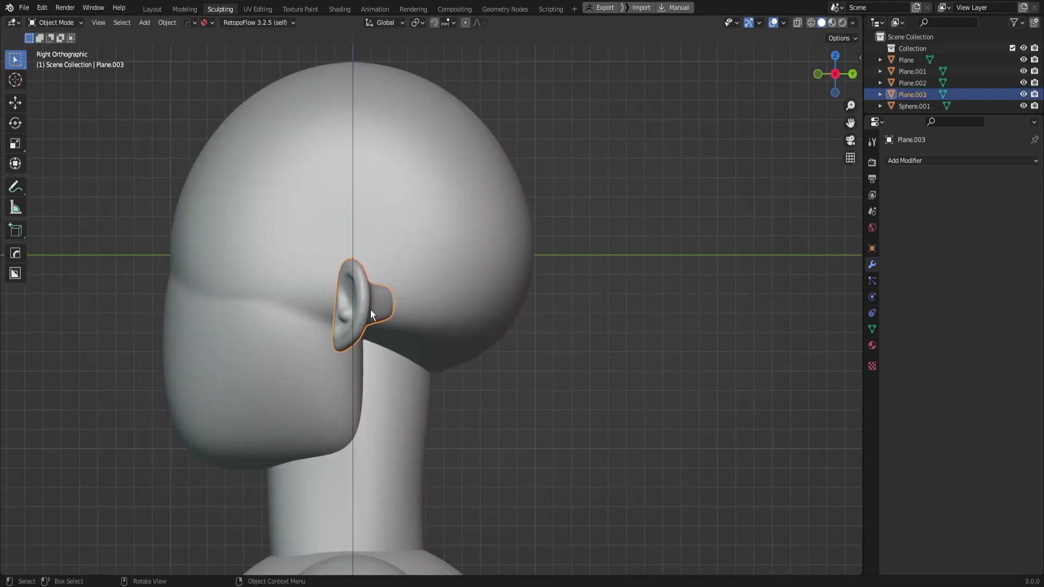
{"action": "key", "text": "r"}
{"action": "key", "text": "r"}
{"action": "left_click", "coordinate": [367, 306]}
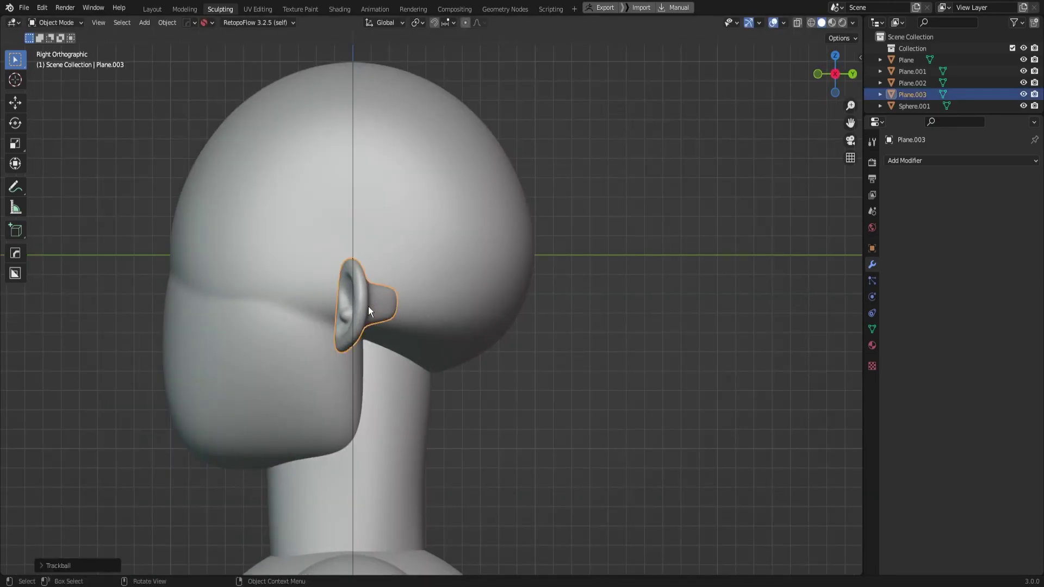
Nudge the ear up, down and inward until it is tucked against the head
{"action": "key", "text": "g"}
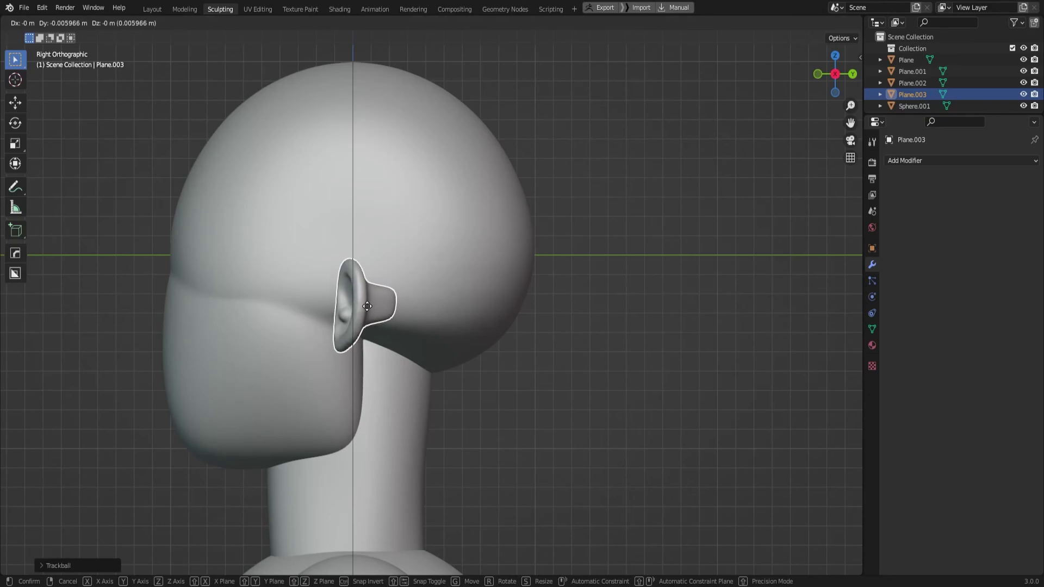
{"action": "left_click", "coordinate": [368, 303]}
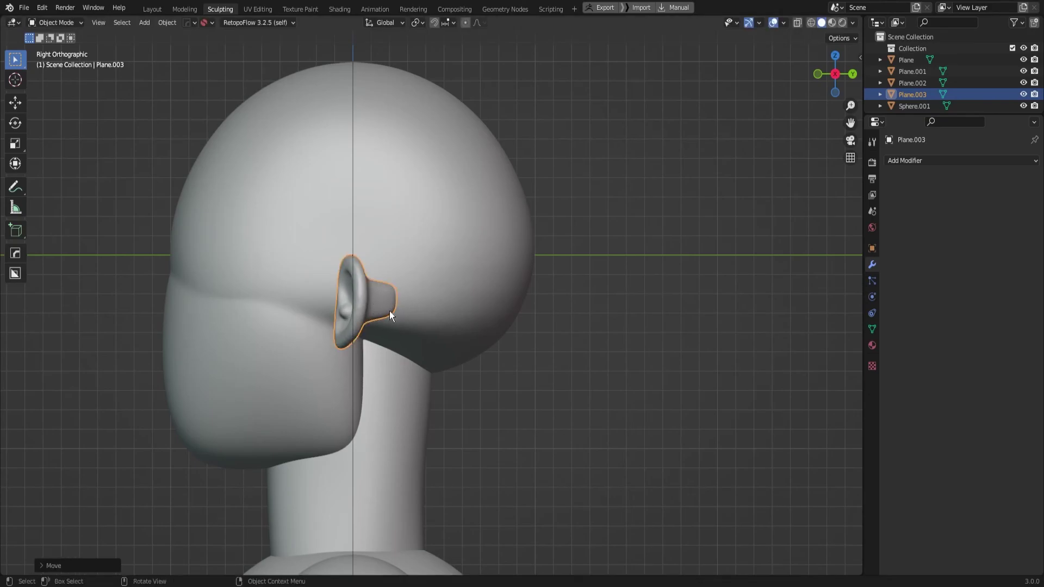
{"action": "key", "text": "g"}
{"action": "left_click", "coordinate": [382, 310]}
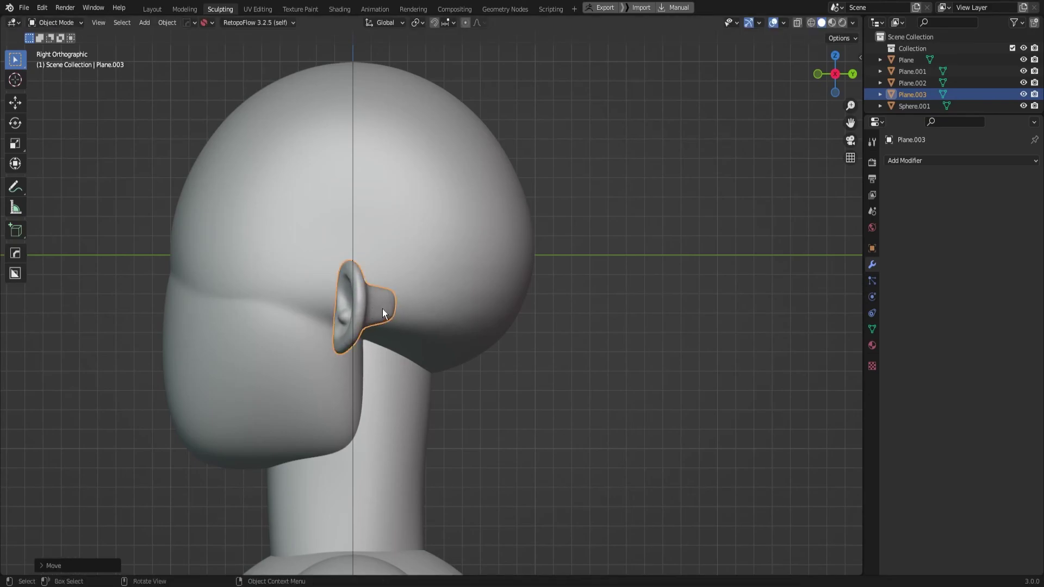
{"action": "key", "text": "KP_1"}
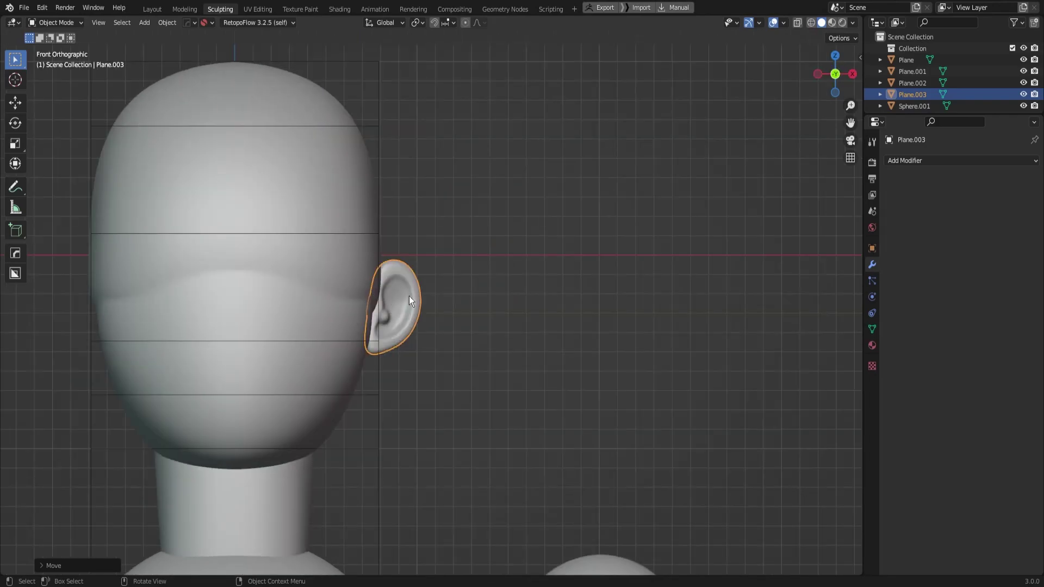
{"action": "key", "text": "g"}
{"action": "left_click", "coordinate": [408, 288]}
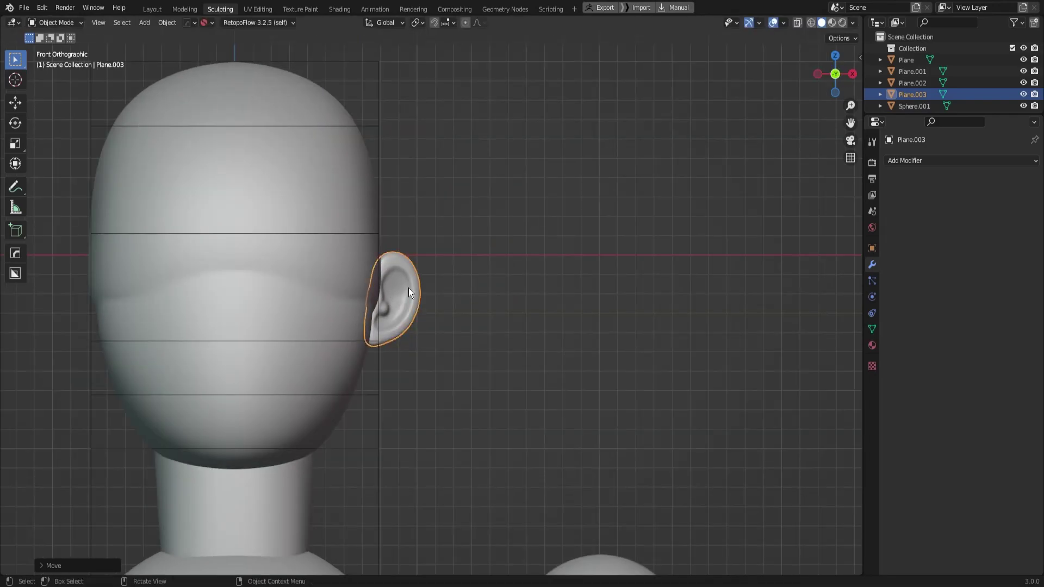
{"action": "key", "text": "KP_3"}
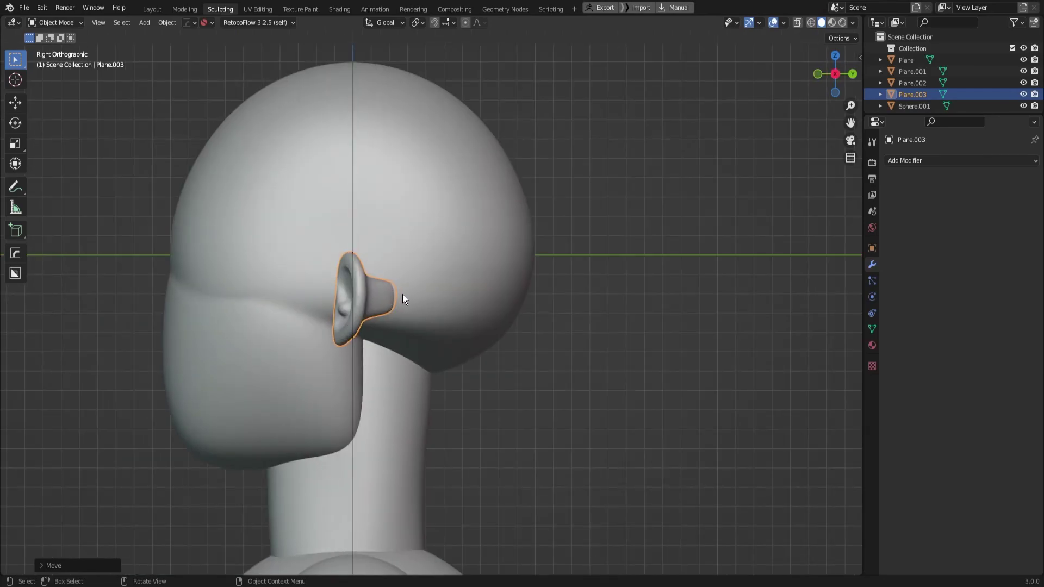
{"action": "left_click", "coordinate": [479, 385]}
{"action": "mouse_move", "coordinate": [494, 390]}
{"action": "middle_mouse_down"}
{"action": "mouse_move", "coordinate": [565, 390]}
{"action": "mouse_move", "coordinate": [501, 338]}
{"action": "middle_mouse_up"}
Add a Mirror modifier with Sphere.002 as the mirror object and save part 1.blend
{"action": "scroll", "coordinate": [585, 370], "scroll_direction": "up", "scroll_amount": 2}
{"action": "left_click", "coordinate": [967, 160]}
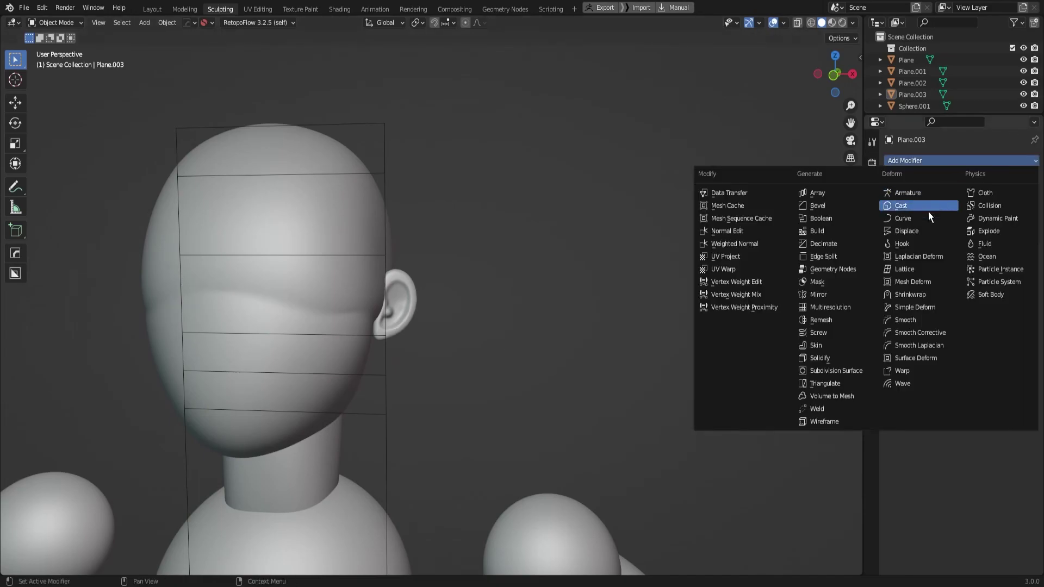
{"action": "left_click", "coordinate": [818, 295]}
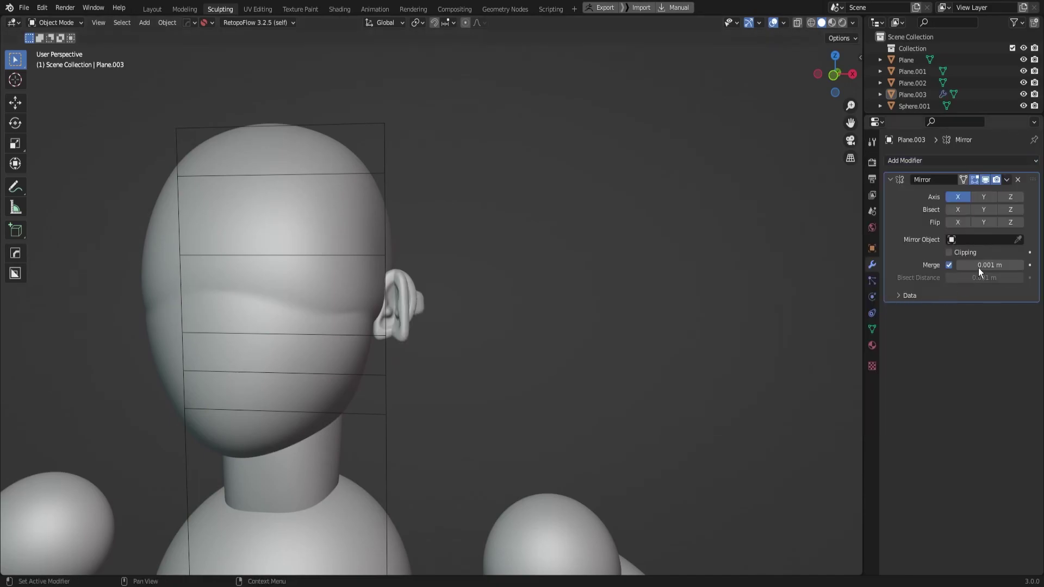
{"action": "left_click", "coordinate": [1017, 239]}
{"action": "left_click", "coordinate": [388, 289]}
{"action": "mouse_move", "coordinate": [547, 262]}
{"action": "middle_mouse_down"}
{"action": "mouse_move", "coordinate": [524, 288]}
{"action": "mouse_move", "coordinate": [550, 306]}
{"action": "mouse_move", "coordinate": [524, 285]}
{"action": "mouse_move", "coordinate": [528, 335]}
{"action": "mouse_move", "coordinate": [537, 283]}
{"action": "mouse_move", "coordinate": [532, 348]}
{"action": "mouse_move", "coordinate": [546, 312]}
{"action": "mouse_move", "coordinate": [546, 280]}
{"action": "mouse_move", "coordinate": [533, 276]}
{"action": "middle_mouse_up"}
{"action": "key", "text": "ctrl+s"}
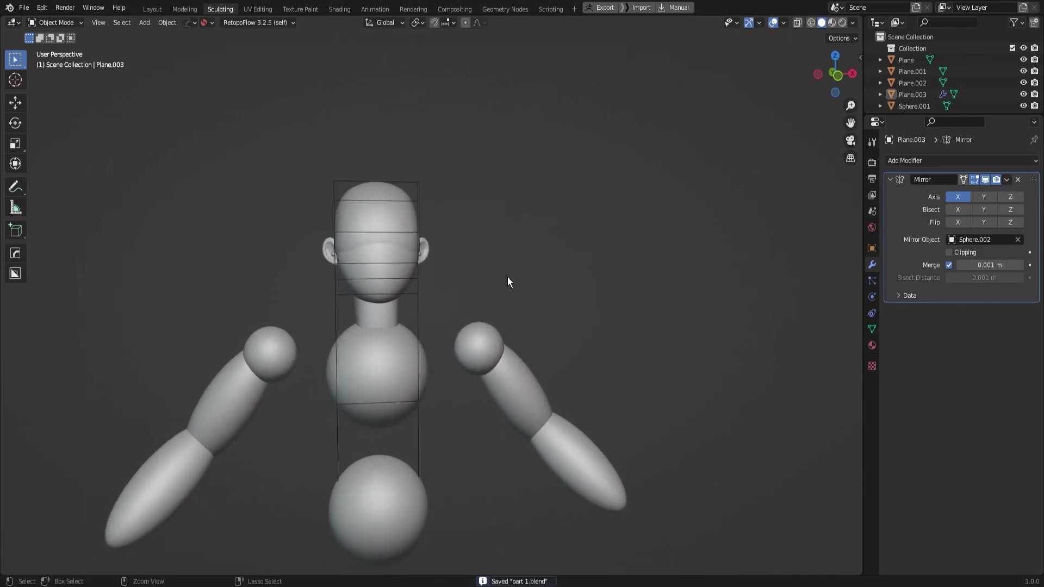
{"action": "scroll", "coordinate": [446, 185], "scroll_direction": "up", "scroll_amount": 2}
{"action": "mouse_move", "coordinate": [453, 188]}
{"action": "middle_mouse_down", "text": "ctrl"}
{"action": "mouse_move", "coordinate": [487, 204]}
{"action": "mouse_move", "coordinate": [477, 226]}
{"action": "middle_mouse_up", "text": "ctrl"}
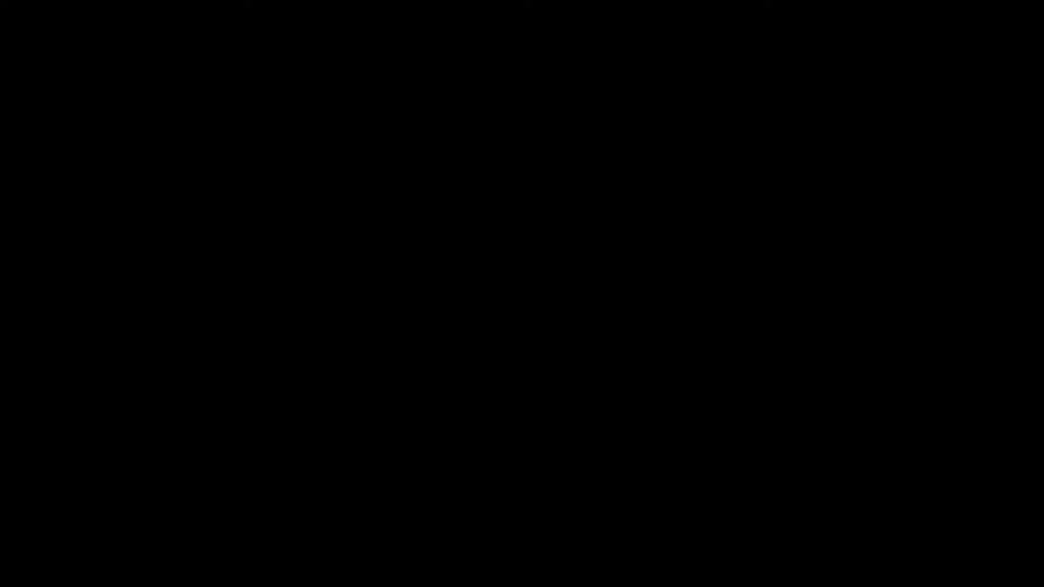